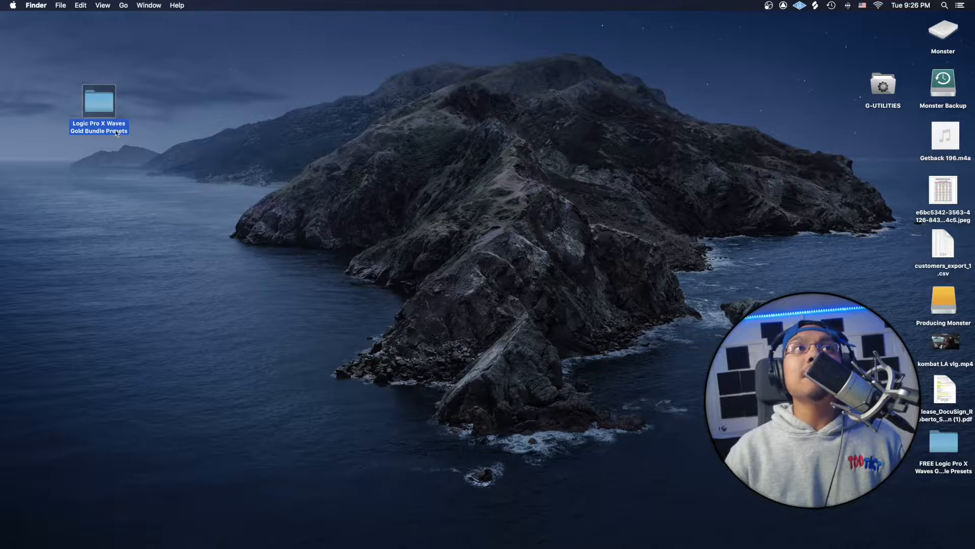
# Open the Logic Pro X Waves Gold Bundle Presets folder on the desktop and its README Logic Pro X Waves Gold Manuel file.
pyautogui.doubleClick(99, 104)
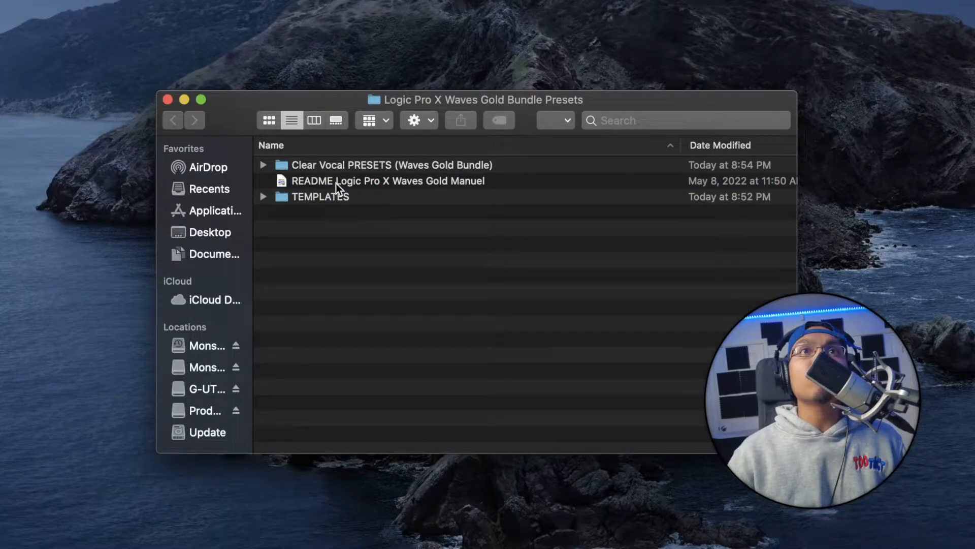
pyautogui.doubleClick(336, 182)
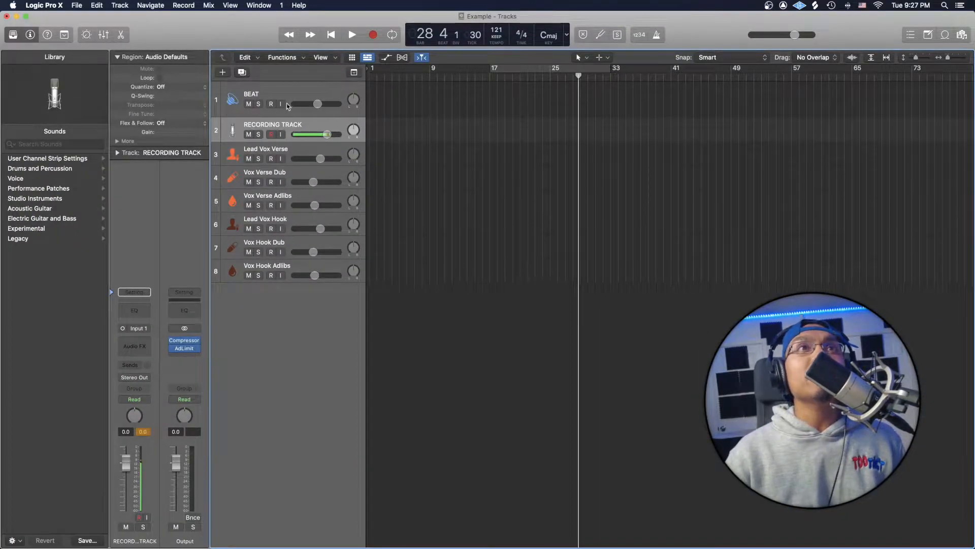
# Go through the BEAT, RECORDING TRACK and Lead Vox Verse tracks of the Example project to view their channel strips.
pyautogui.click(311, 94)
pyautogui.click(323, 121)
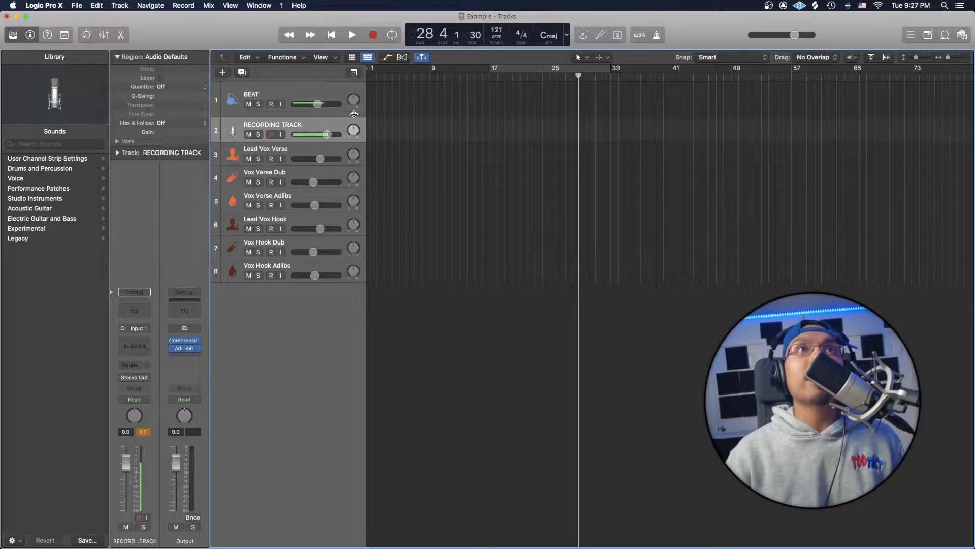
pyautogui.click(295, 151)
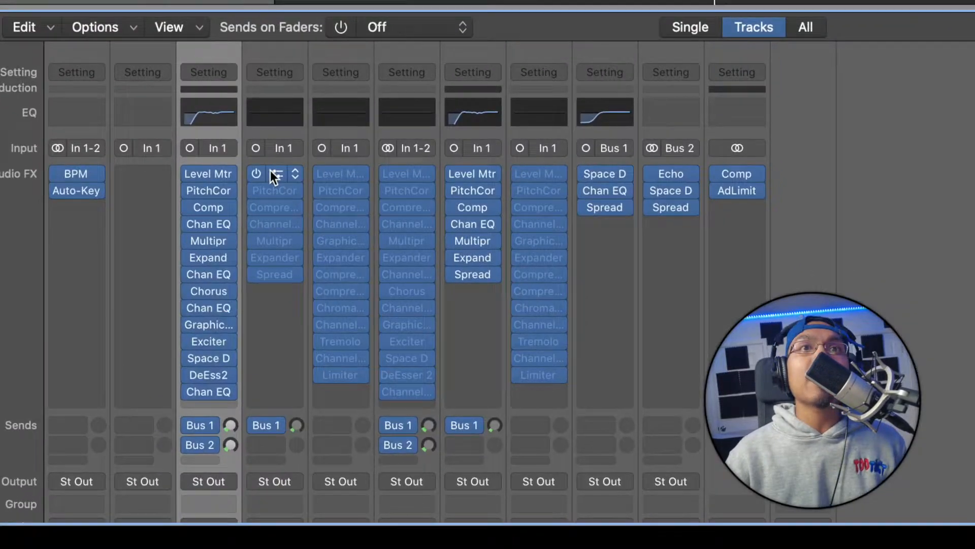
# Activate the dimmed effect chains on the Vox Verse Dub, Vox Verse Adlibs, Lead Vox Hook and Vox Hook Adlibs channels in the mixer.
pyautogui.click(271, 170)
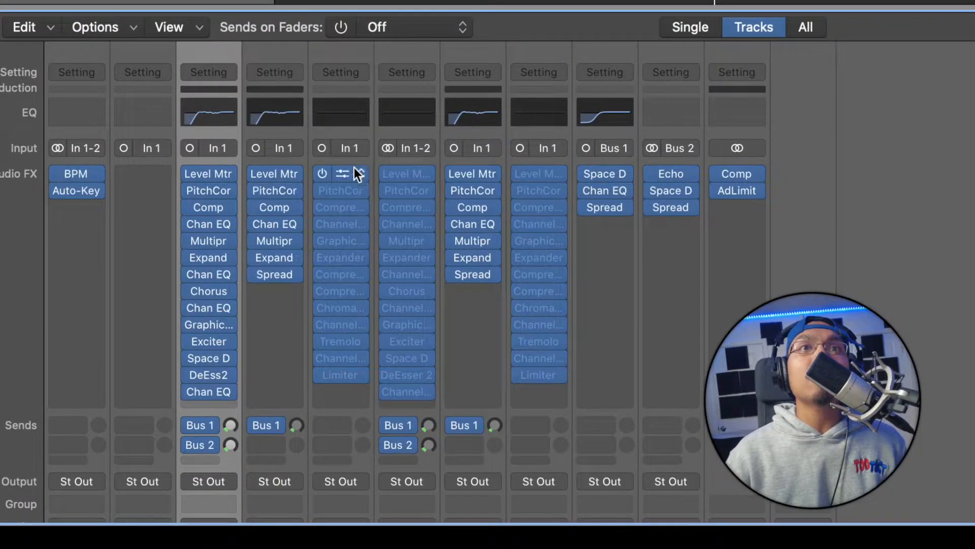
pyautogui.click(354, 168)
pyautogui.click(411, 173)
pyautogui.click(533, 170)
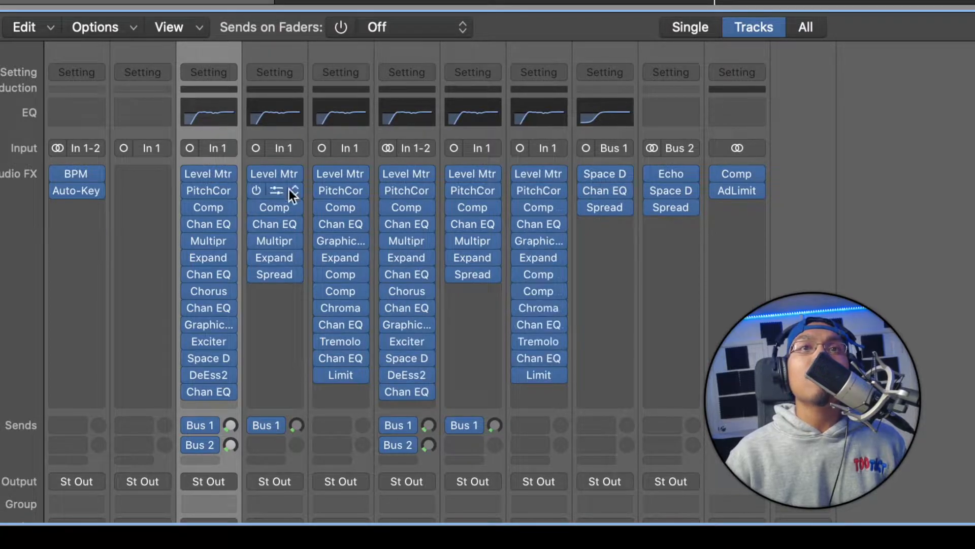
pyautogui.scroll(-5, 410, 273)
pyautogui.scroll(5, 285, 232)
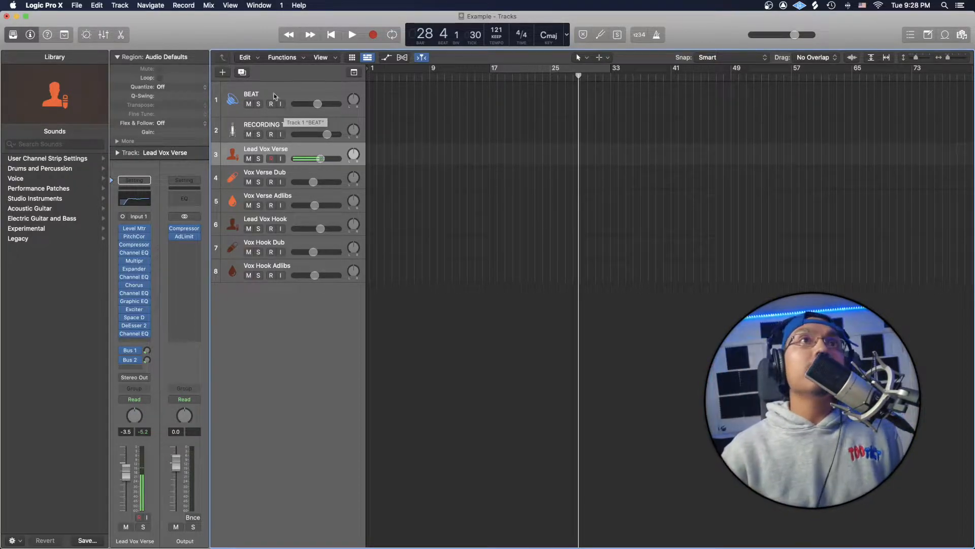
# Create one new audio track with Input 1 + 2 directly below RECORDING TRACK.
pyautogui.press('Up')
pyautogui.click(222, 72)
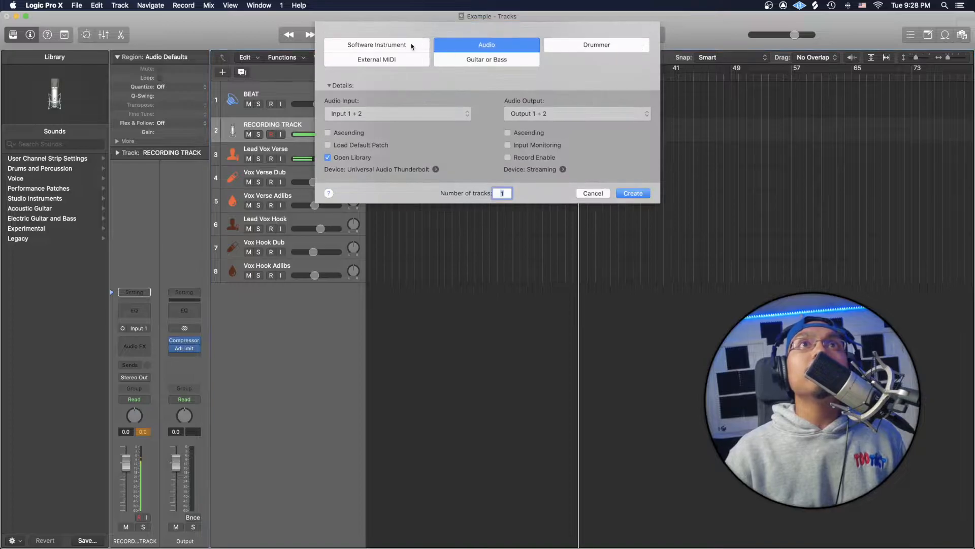
pyautogui.click(632, 193)
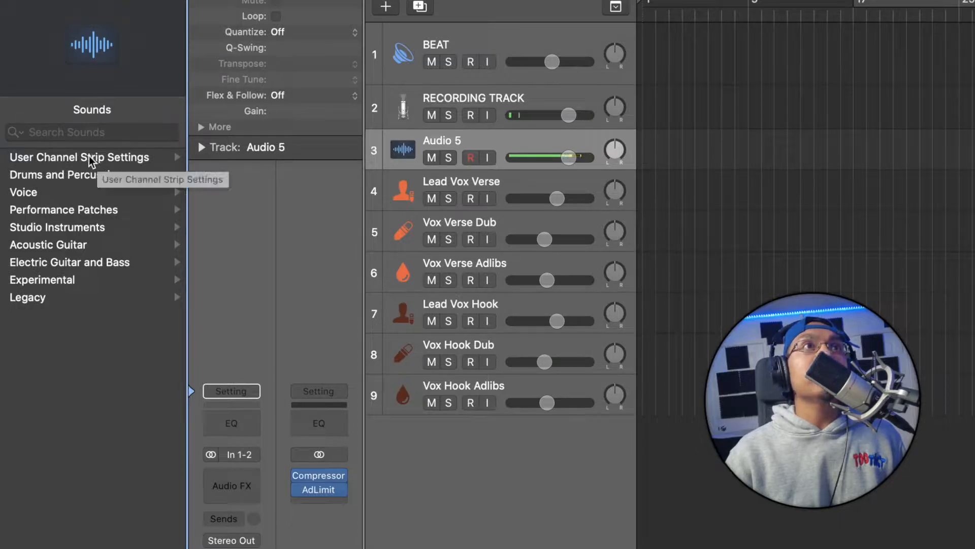
# Load the Female Rap Warm user channel strip setting from Clear Vocal PRESETS (Waves Gold Bundle) onto the new audio track.
pyautogui.click(89, 157)
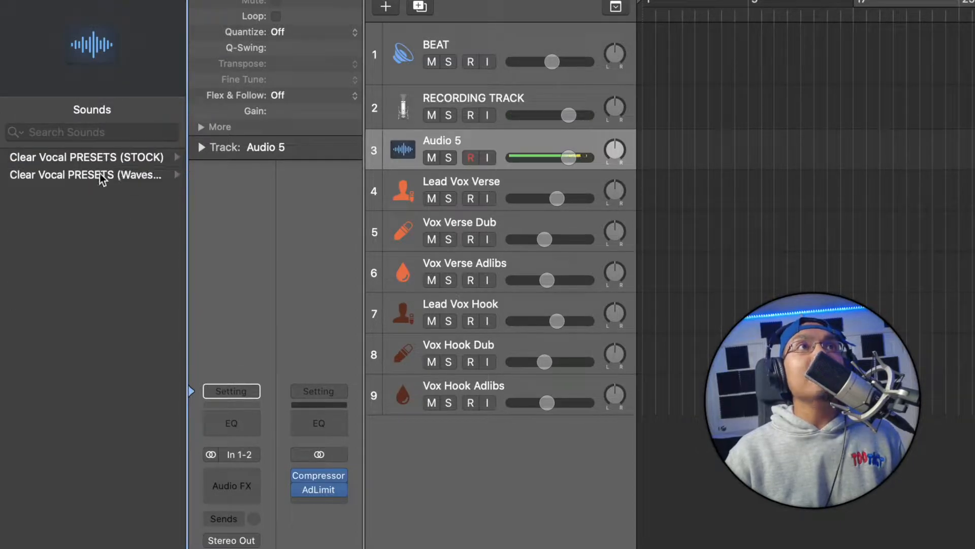
pyautogui.click(104, 173)
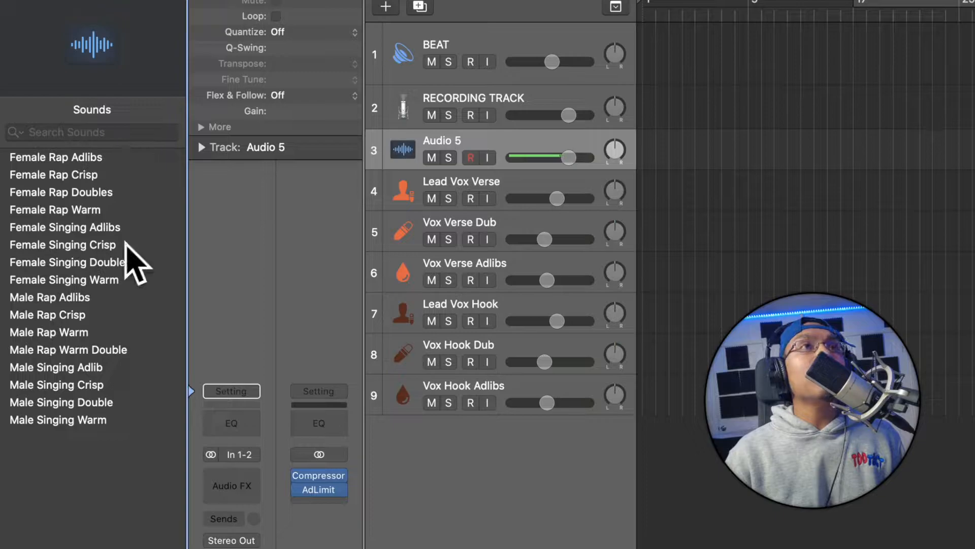
pyautogui.click(79, 208)
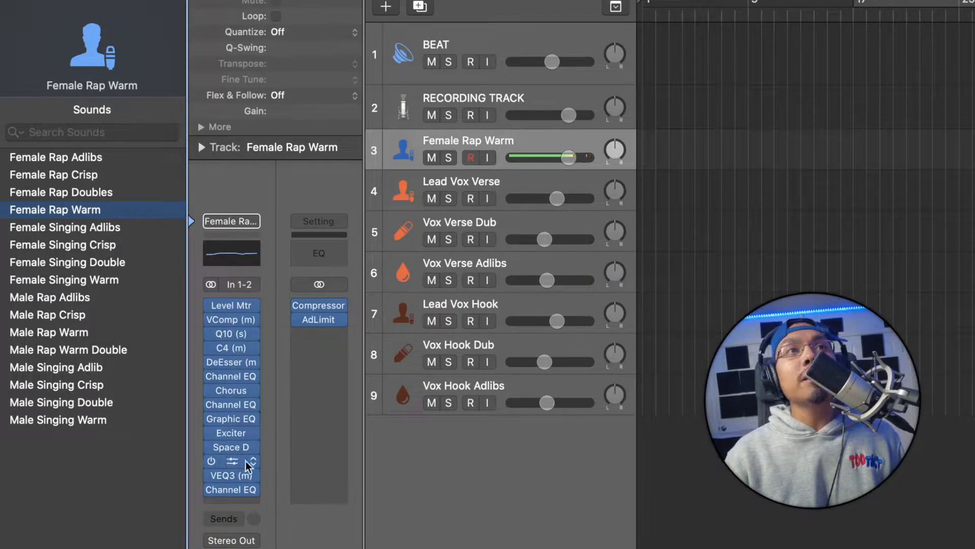
pyautogui.moveTo(245, 422)
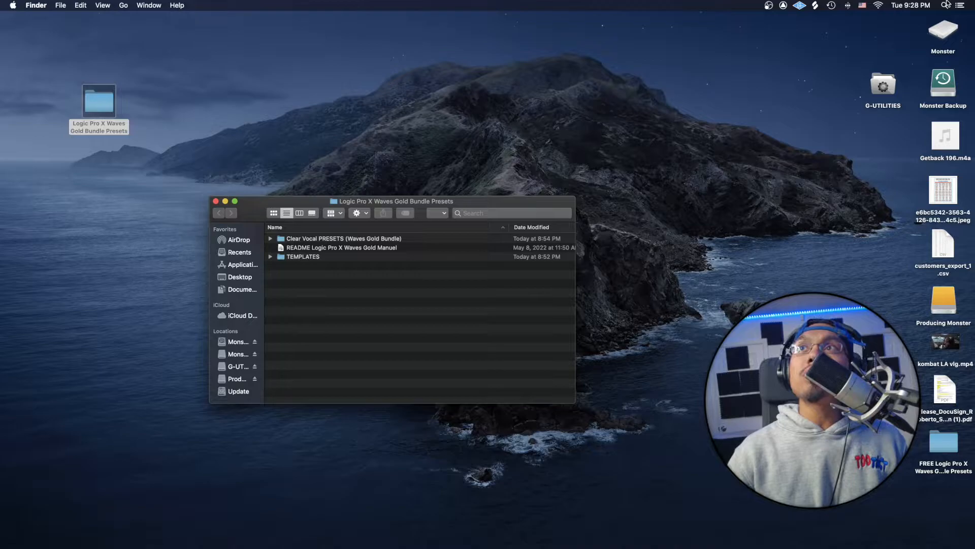
# Search the computer for "channel strip", open the Channel Strip Settings folder in Finder and check its folder path.
pyautogui.click(945, 5)
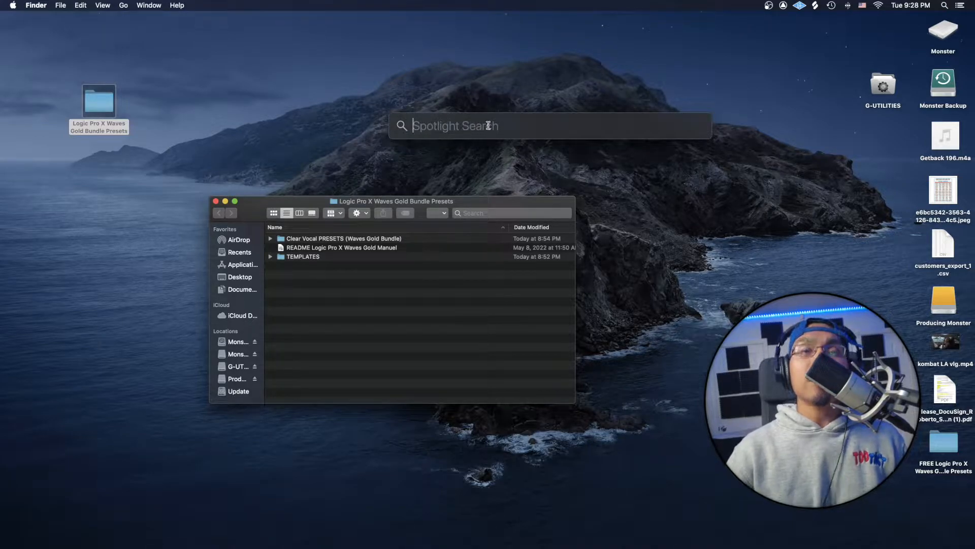
pyautogui.write('ch')
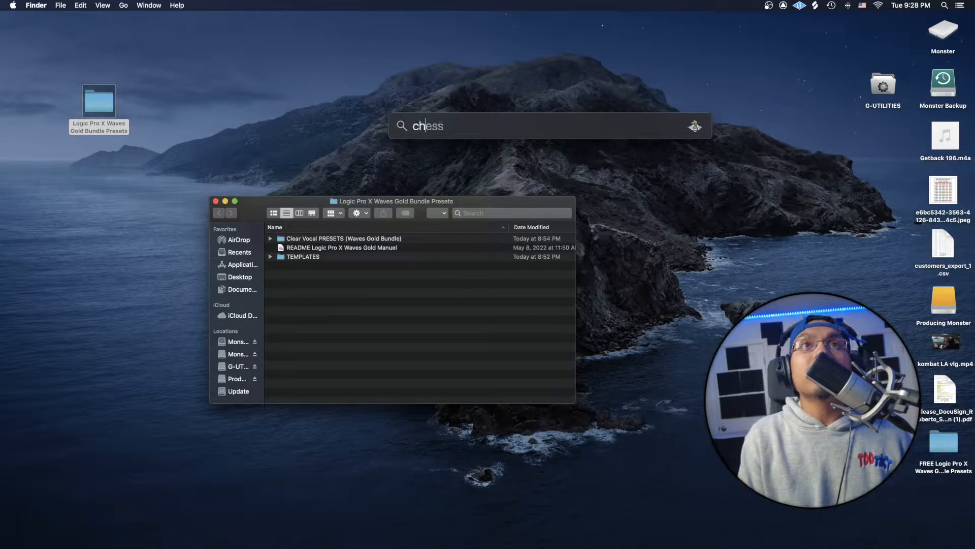
pyautogui.write('annel st')
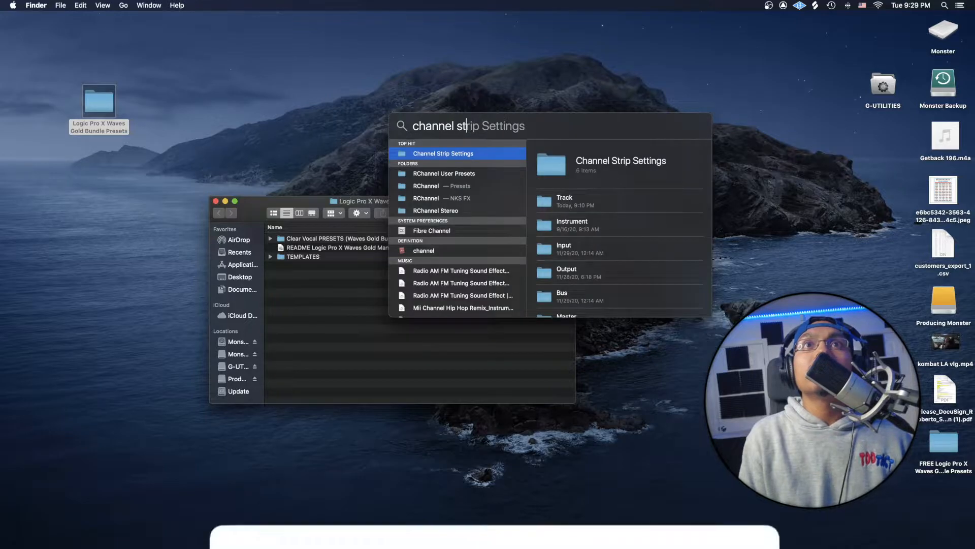
pyautogui.doubleClick(487, 155)
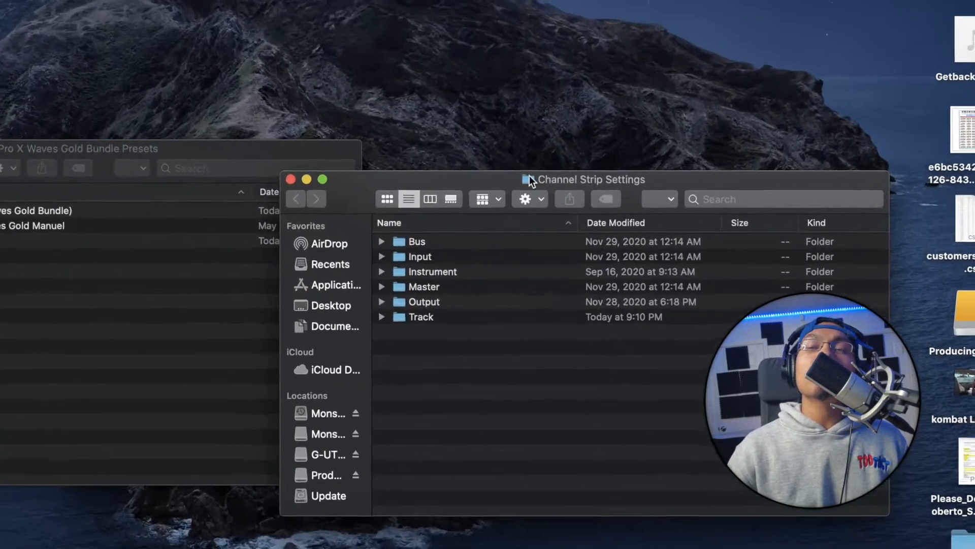
pyautogui.keyDown('super'); pyautogui.click(533, 179); pyautogui.keyUp('super')
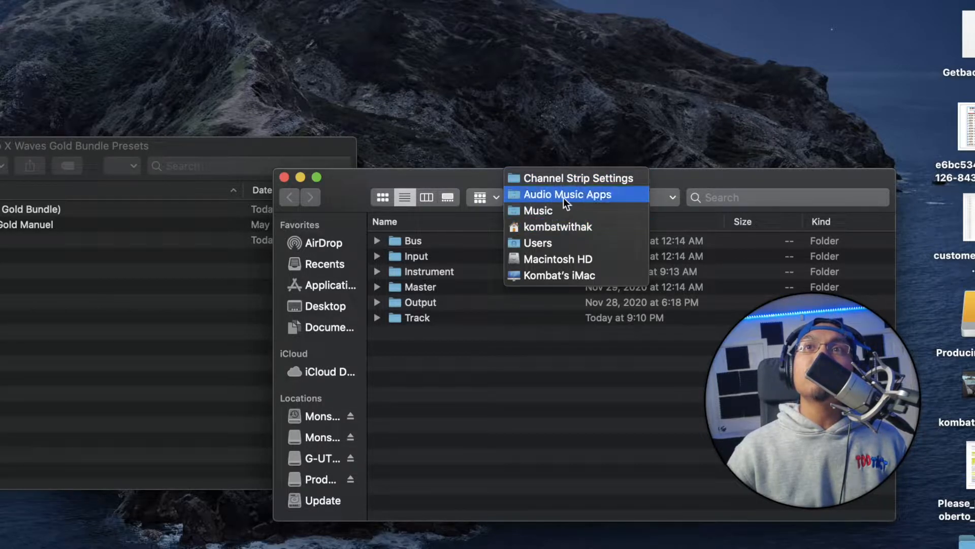
pyautogui.click(569, 178)
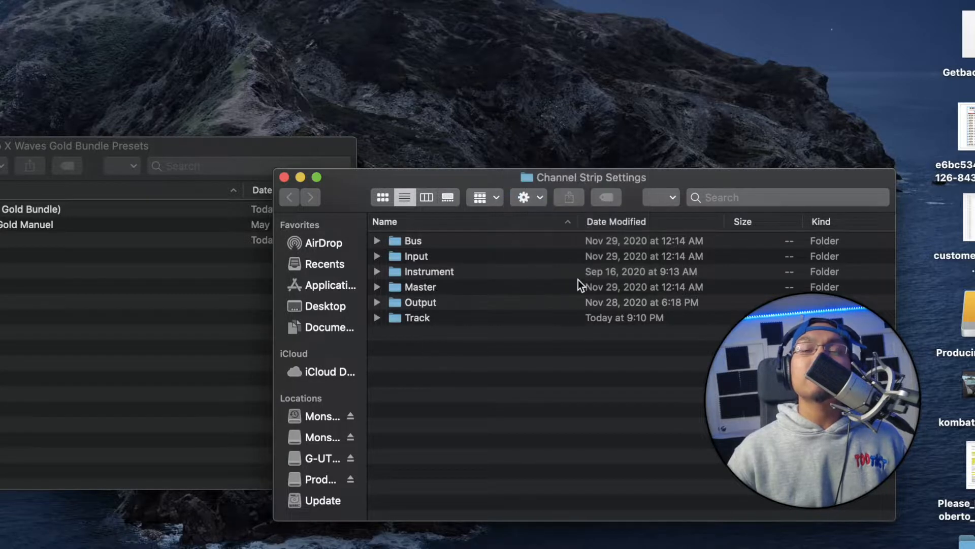
# Open the Track folder inside Channel Strip Settings and locate the Clear Vocal PRESETS STOCK and Waves Gold Bundle folders.
pyautogui.doubleClick(433, 316)
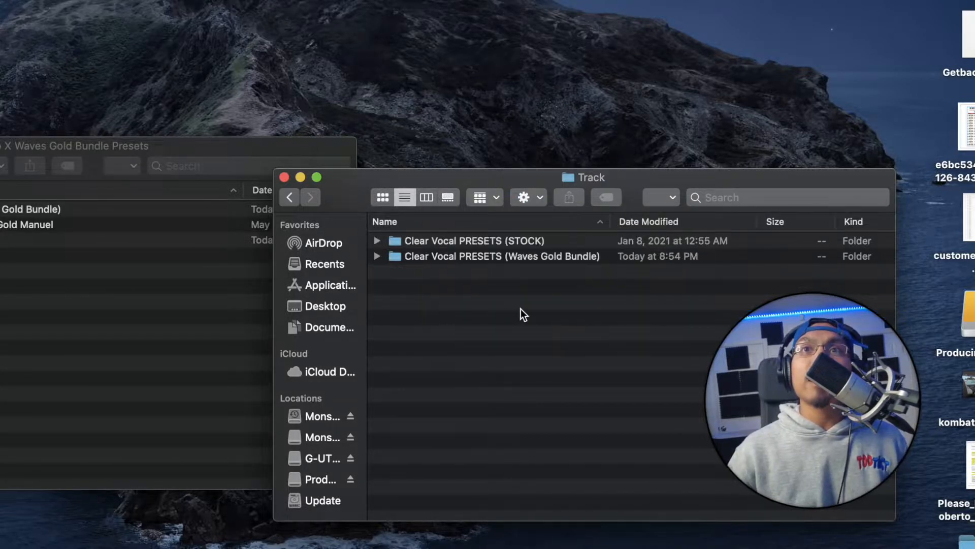
pyautogui.click(531, 241)
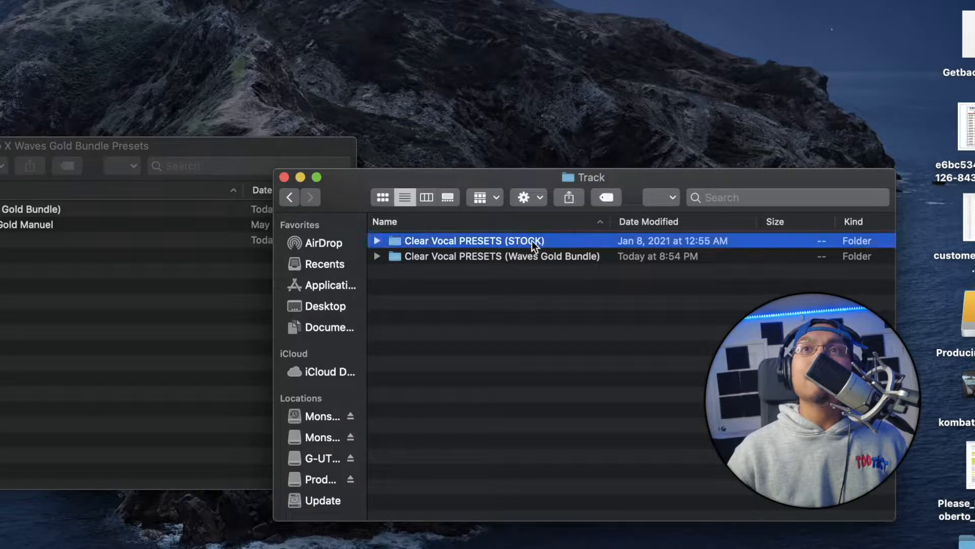
pyautogui.moveTo(506, 258); pyautogui.dragTo(453, 295)
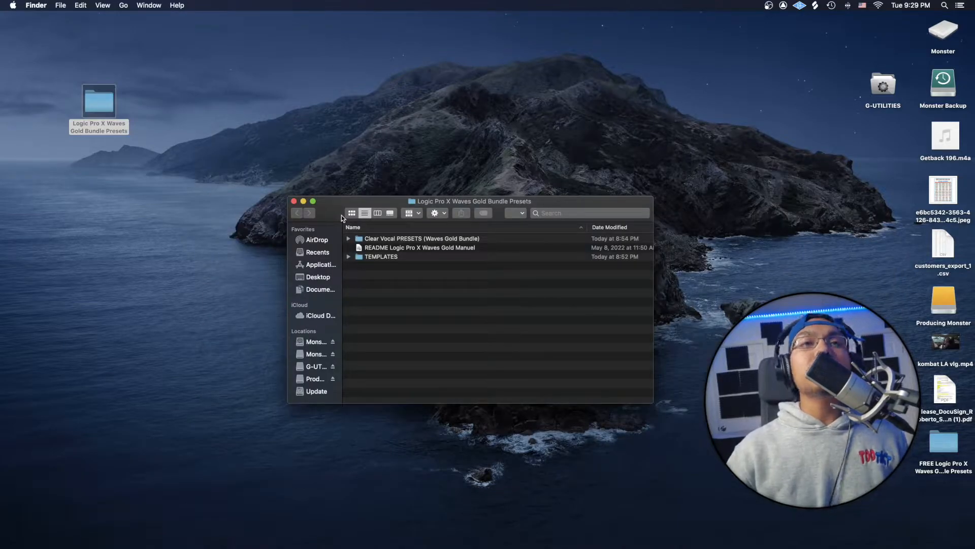
# Expand the TEMPLATES folder of the bundle and open Male Rap Crisp TEMPLATE (Waves Gold Bundle) in Logic Pro X.
pyautogui.click(348, 256)
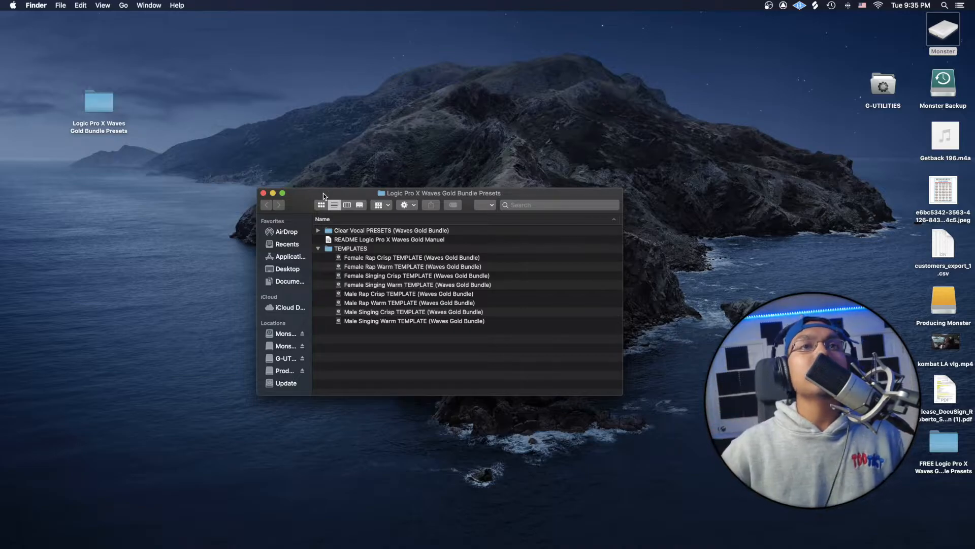
pyautogui.doubleClick(368, 294)
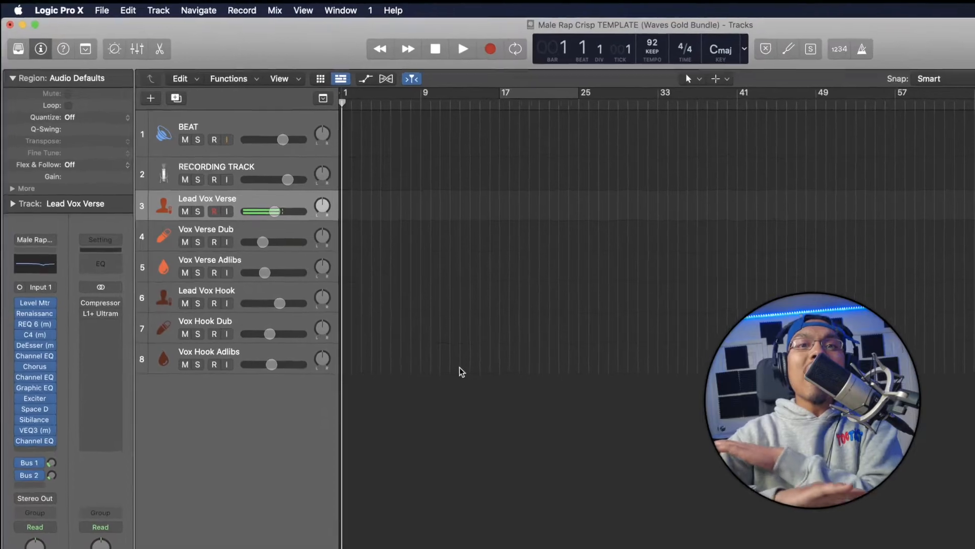
# Save the opened template as a new project named Rap Example 1 on the Desktop, organized as a package.
pyautogui.click(102, 10)
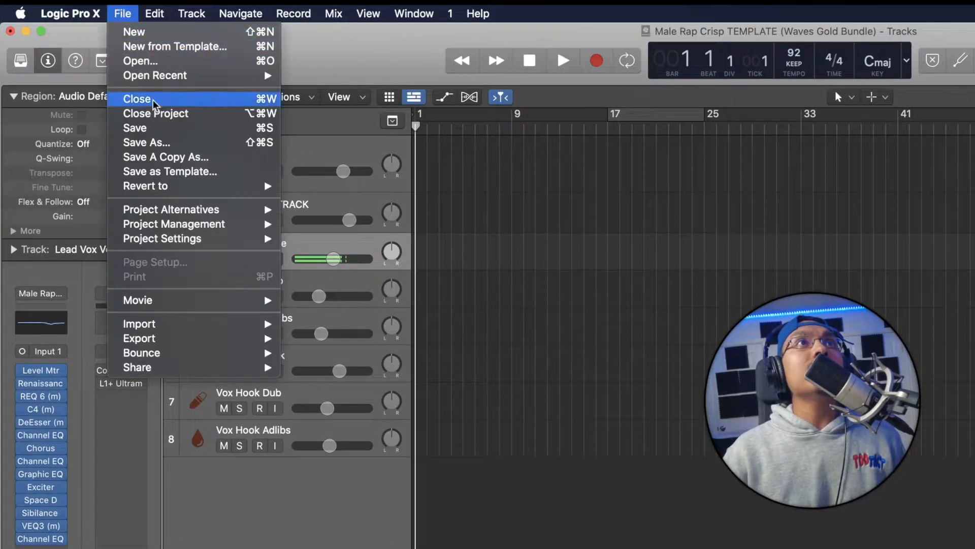
pyautogui.click(147, 142)
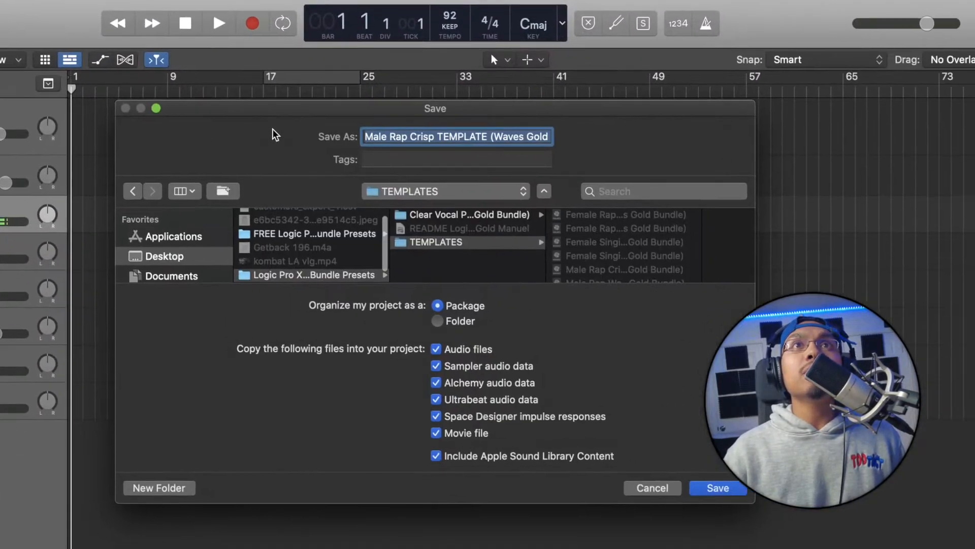
pyautogui.click(173, 257)
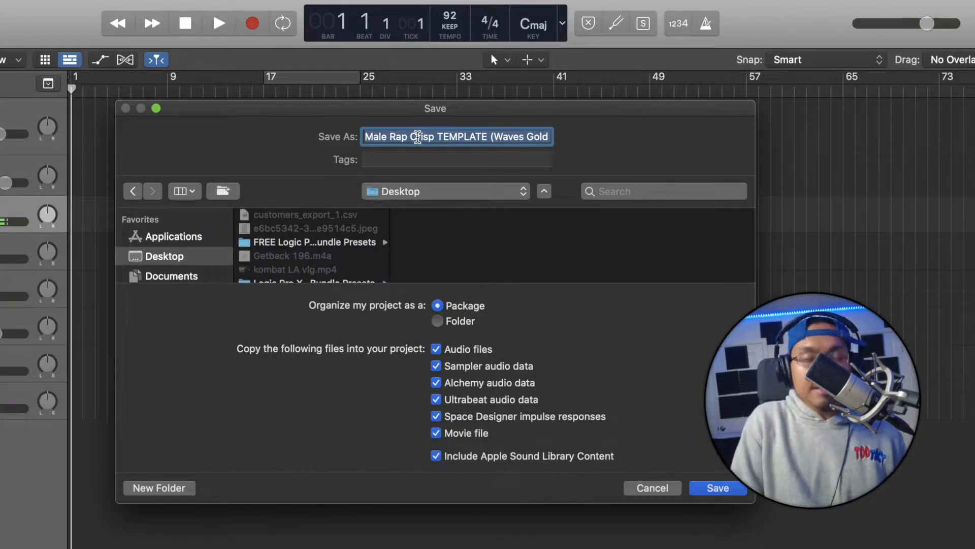
pyautogui.write('Rap ')
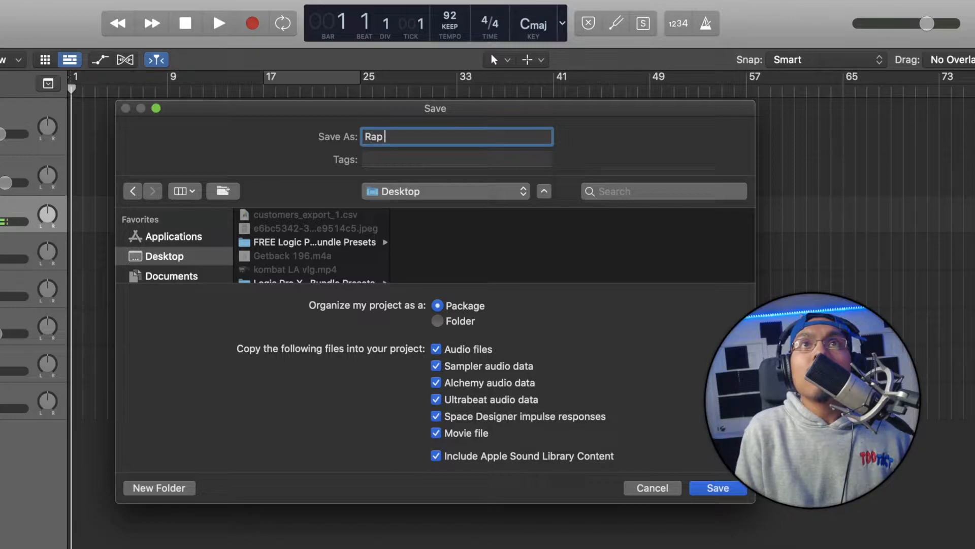
pyautogui.write('Example 1')
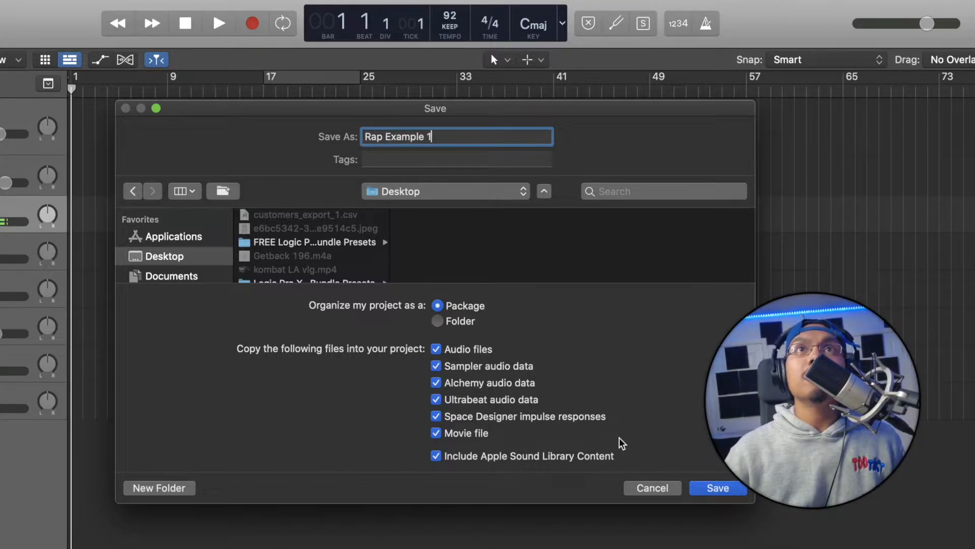
pyautogui.click(717, 488)
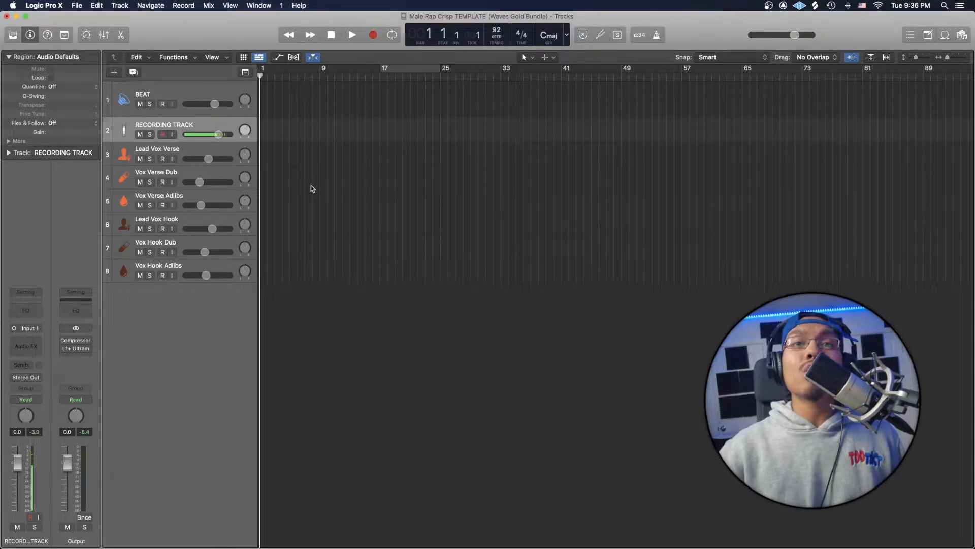
# Step through the template's vocal tracks from Lead Vox Verse down to Vox Hook Adlibs to examine their plug-in chains.
pyautogui.click(188, 147)
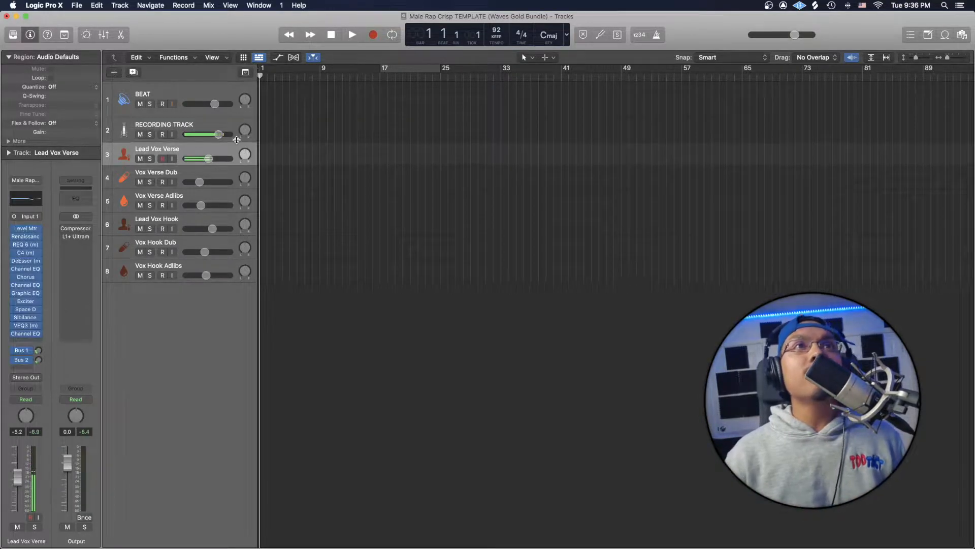
pyautogui.click(187, 177)
pyautogui.click(200, 196)
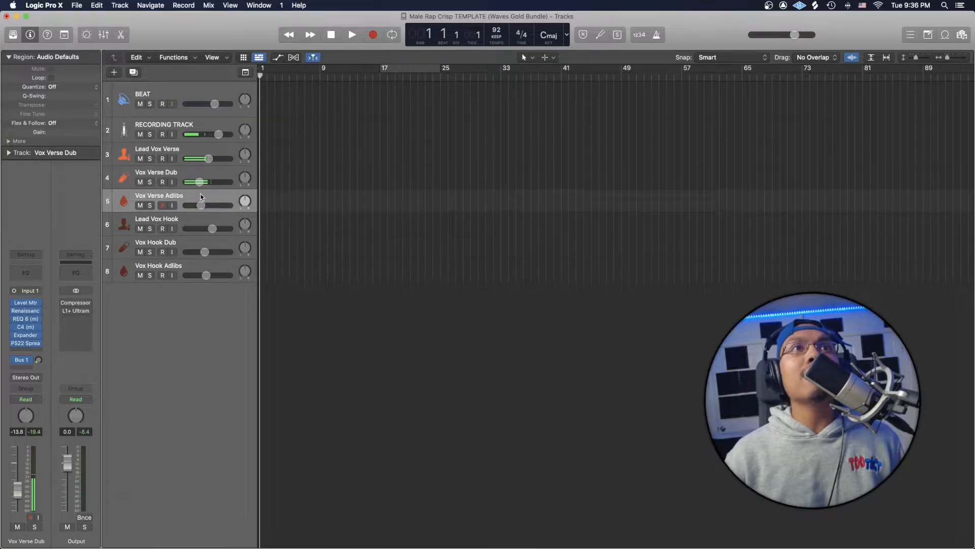
pyautogui.press('Down')
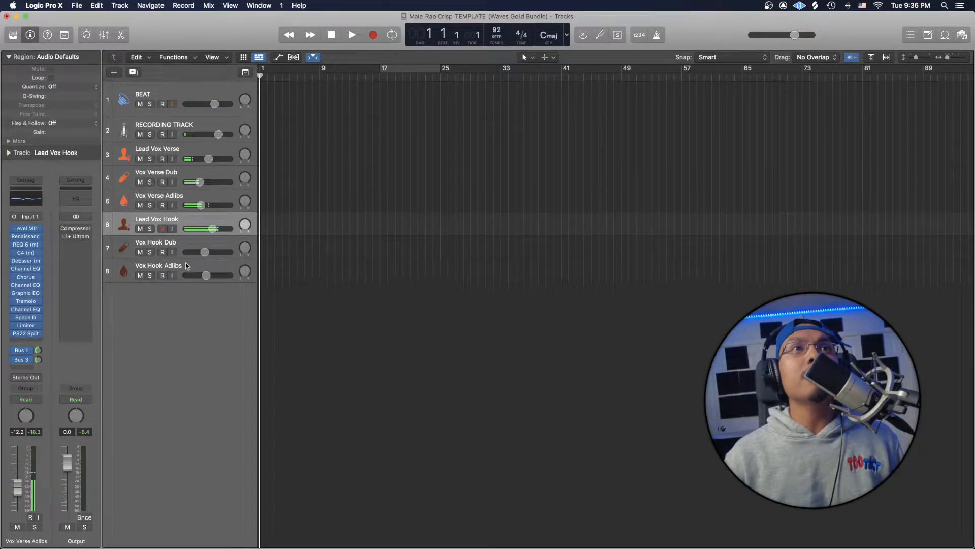
pyautogui.press('Down')
pyautogui.press('Down')
# Select the Lead Vox Verse track and show the mixer to view all the channels' effect chains.
pyautogui.click(173, 148)
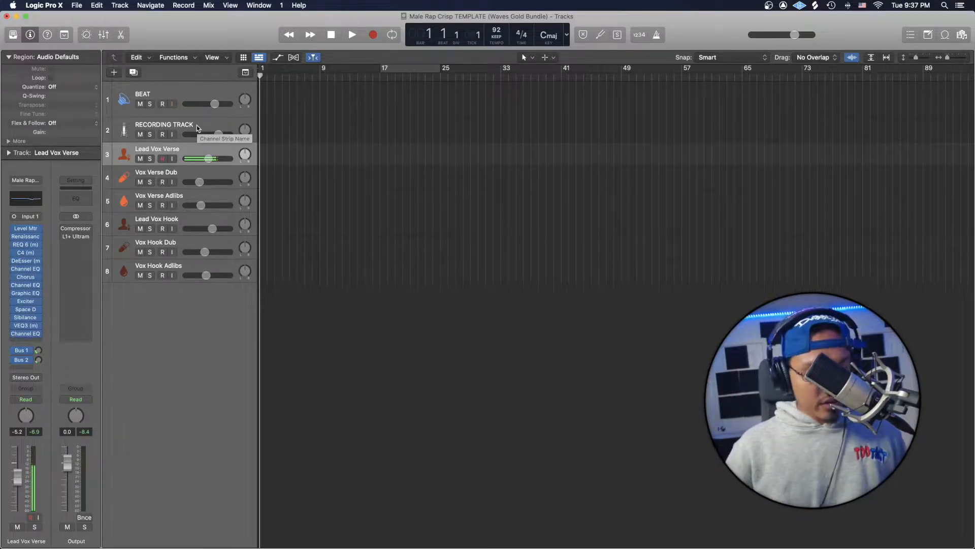
pyautogui.press('x')
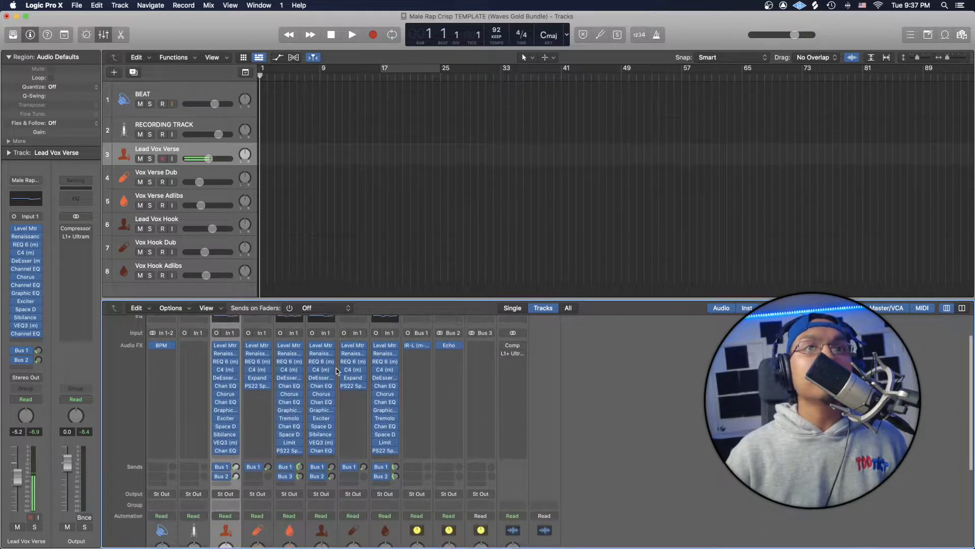
# Open and close the Renaissance Axx and REQ 6 plug-ins on the Lead Vox Verse channel to examine their settings.
pyautogui.scroll(-3, 318, 371)
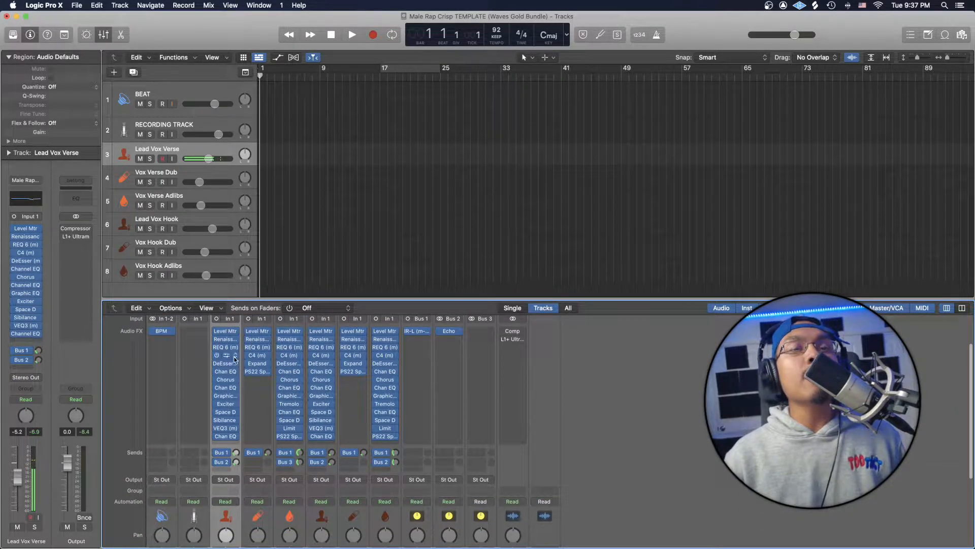
pyautogui.moveTo(237, 349)
pyautogui.click(224, 340)
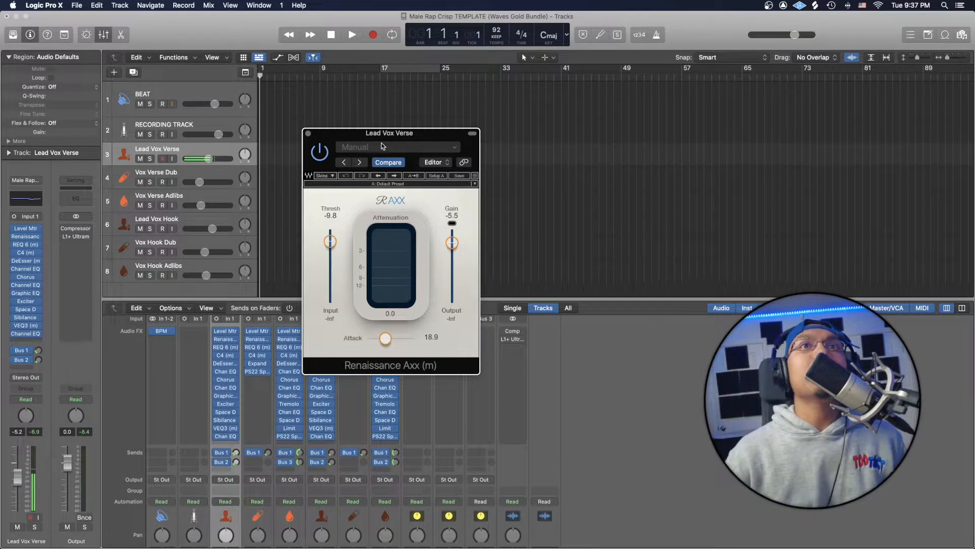
pyautogui.click(308, 133)
pyautogui.click(227, 347)
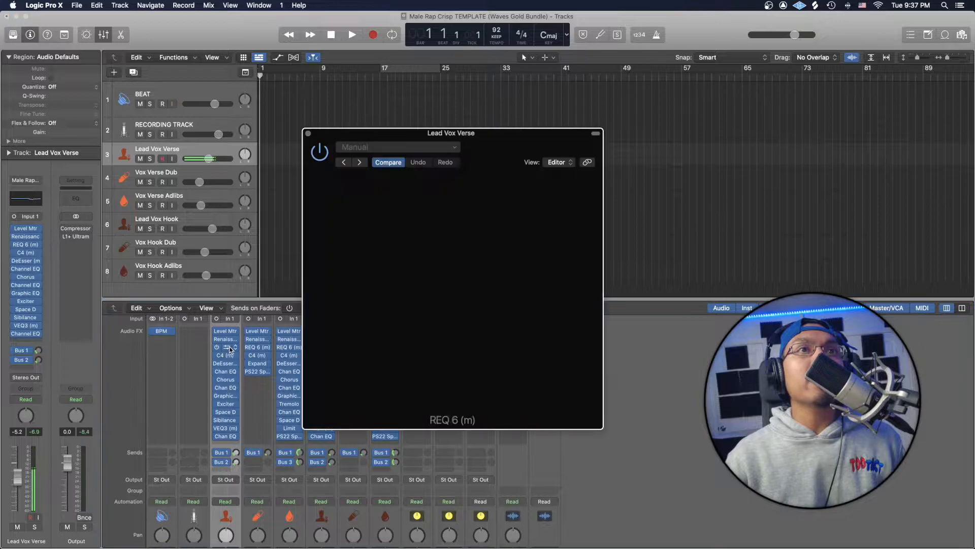
pyautogui.click(308, 133)
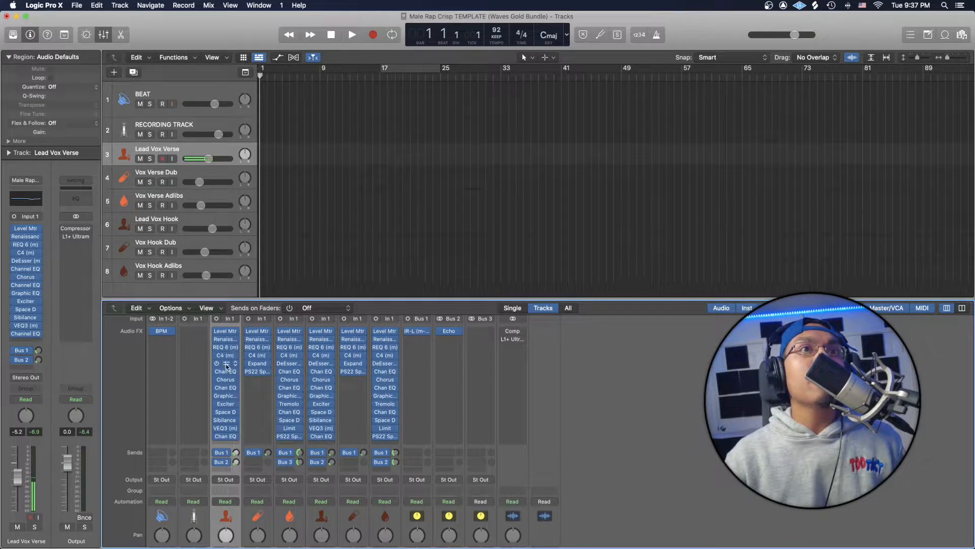
# Inspect the DeEsser, C4, Vintage Graphic EQ and Exciter plug-ins on the Lead Vox Verse channel, closing their windows.
pyautogui.click(226, 363)
pyautogui.click(228, 355)
pyautogui.click(318, 143)
pyautogui.click(309, 134)
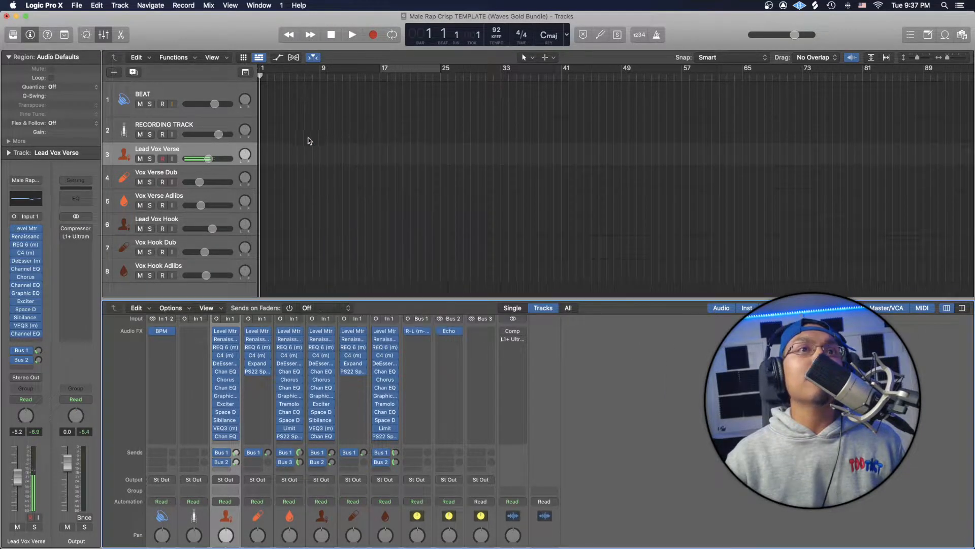
pyautogui.click(228, 395)
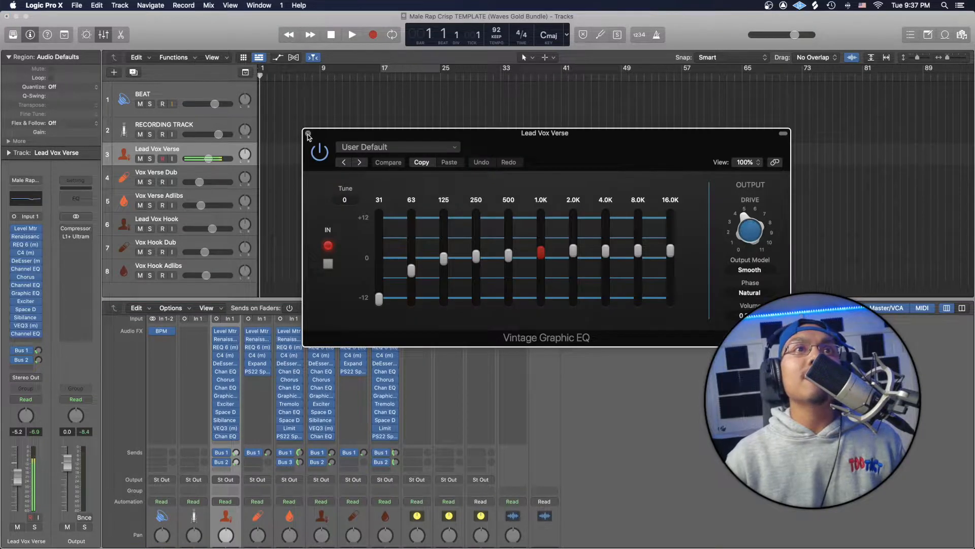
pyautogui.click(308, 134)
pyautogui.click(225, 404)
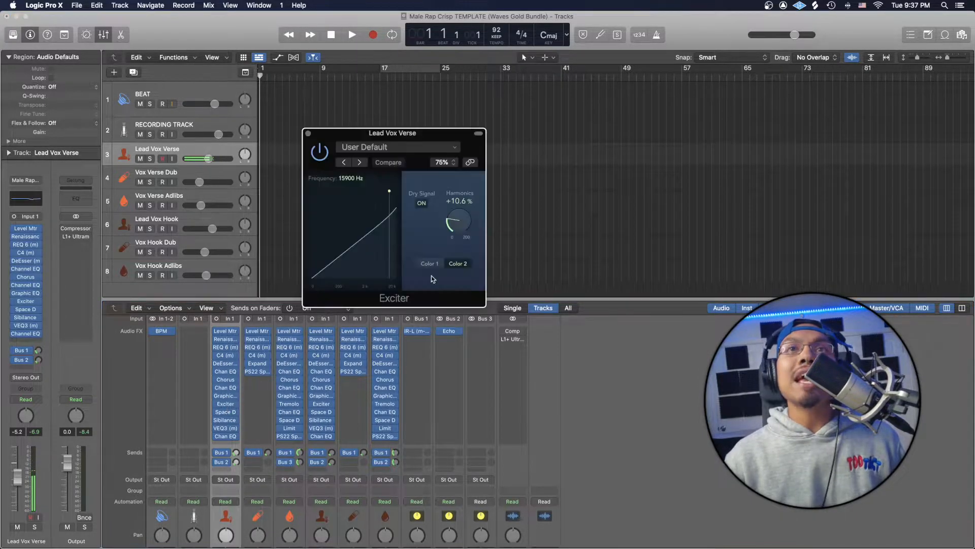
pyautogui.click(309, 134)
# Look over the mixer's sends, bus effects, faders and output channel chain, and hide the mixer.
pyautogui.scroll(-3, 259, 434)
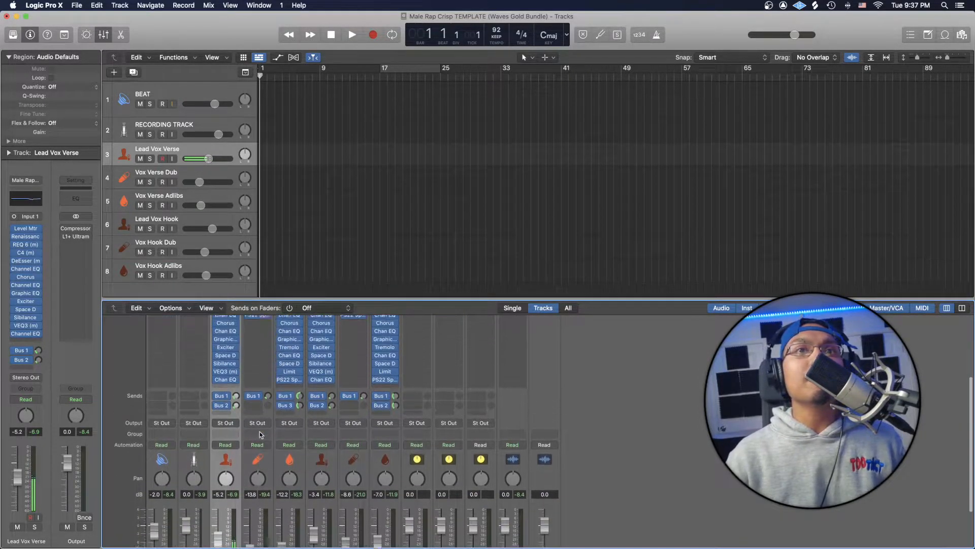
pyautogui.scroll(3, 260, 434)
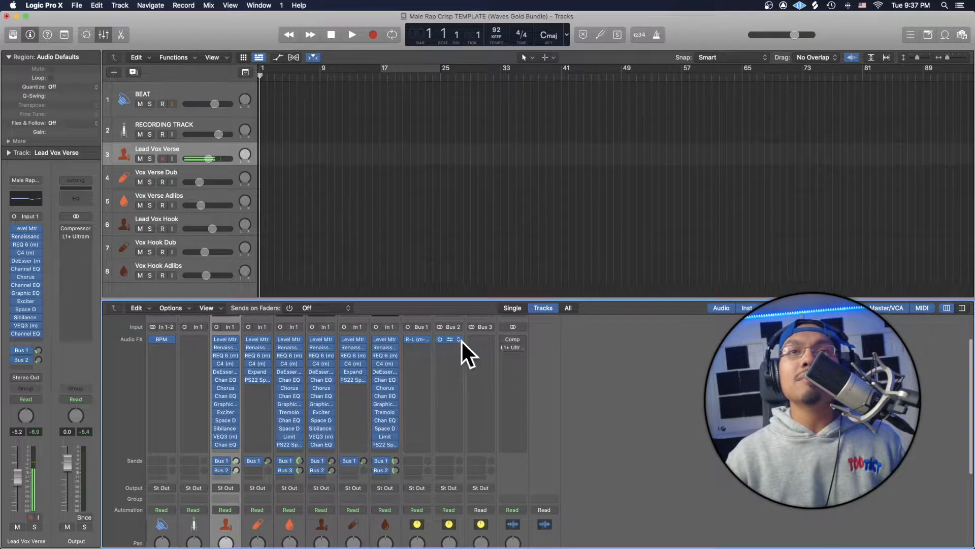
pyautogui.scroll(2, 526, 374)
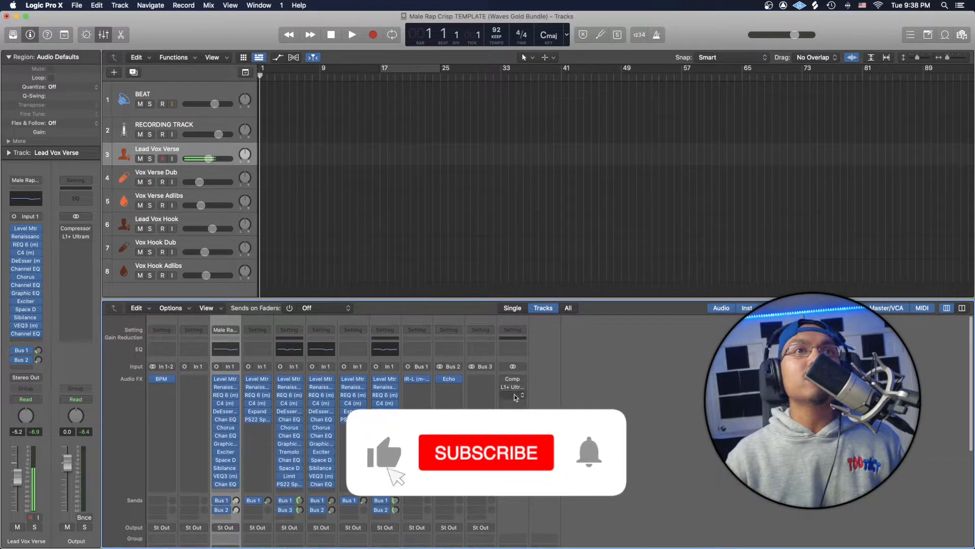
pyautogui.scroll(-2, 516, 397)
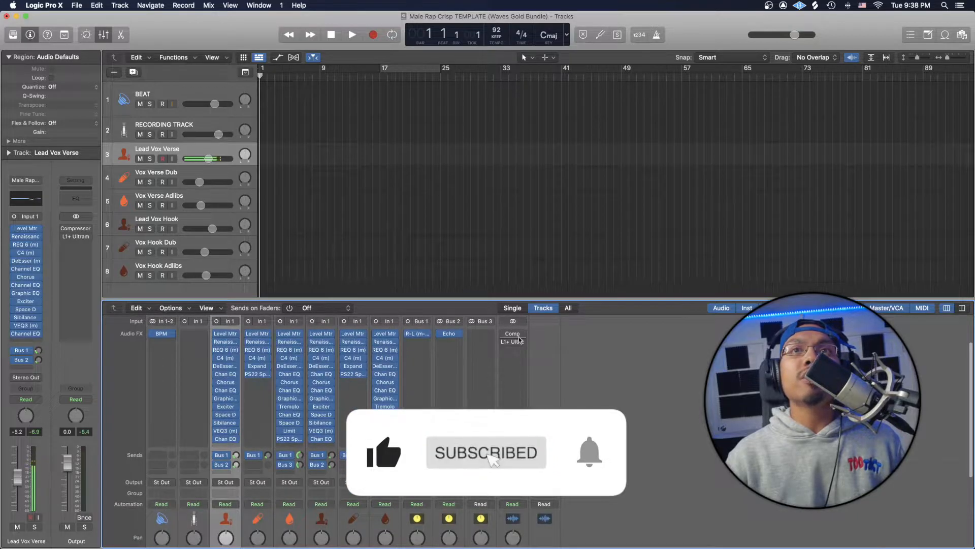
pyautogui.scroll(-4, 516, 373)
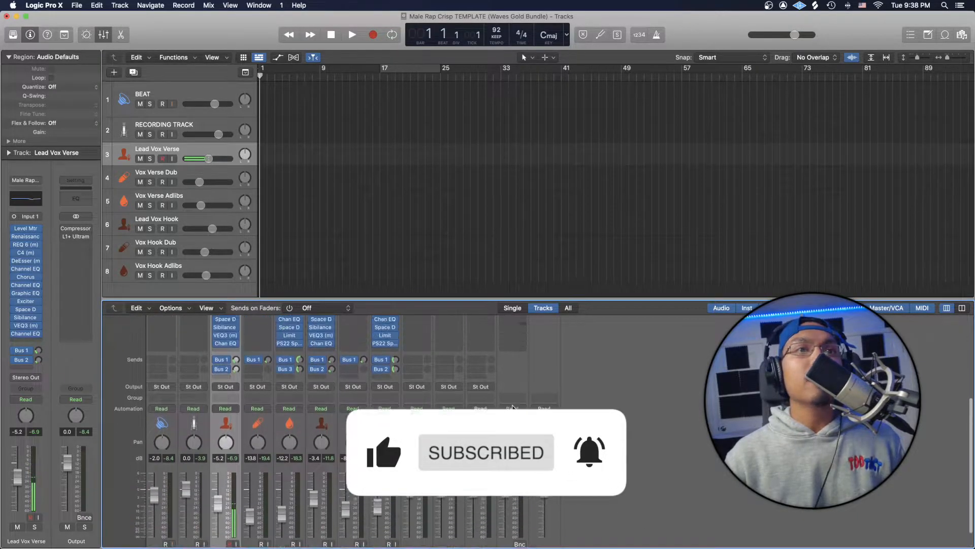
pyautogui.scroll(6, 512, 407)
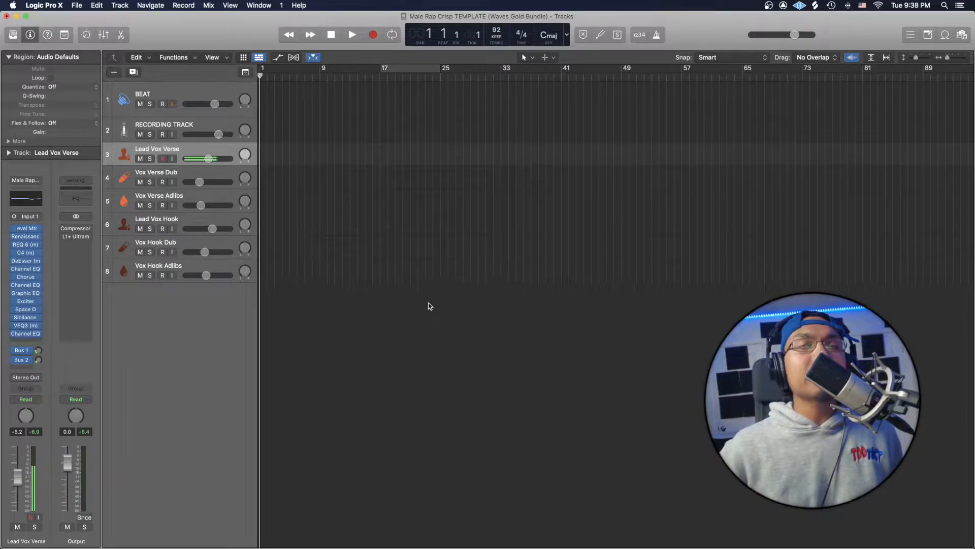
# Set the I/O buffer size to 128 samples in the audio device preferences and close them.
pyautogui.click(76, 5)
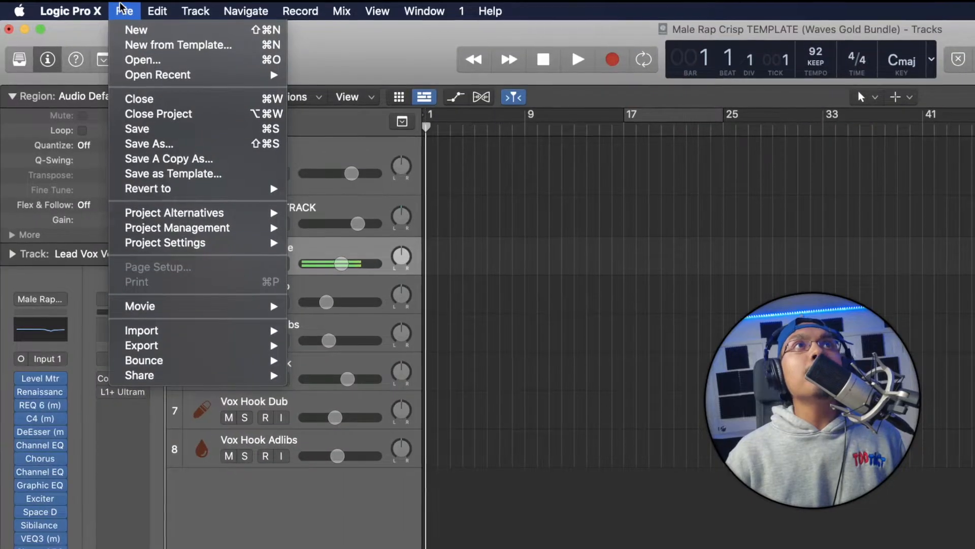
pyautogui.moveTo(52, 3)
pyautogui.moveTo(96, 56)
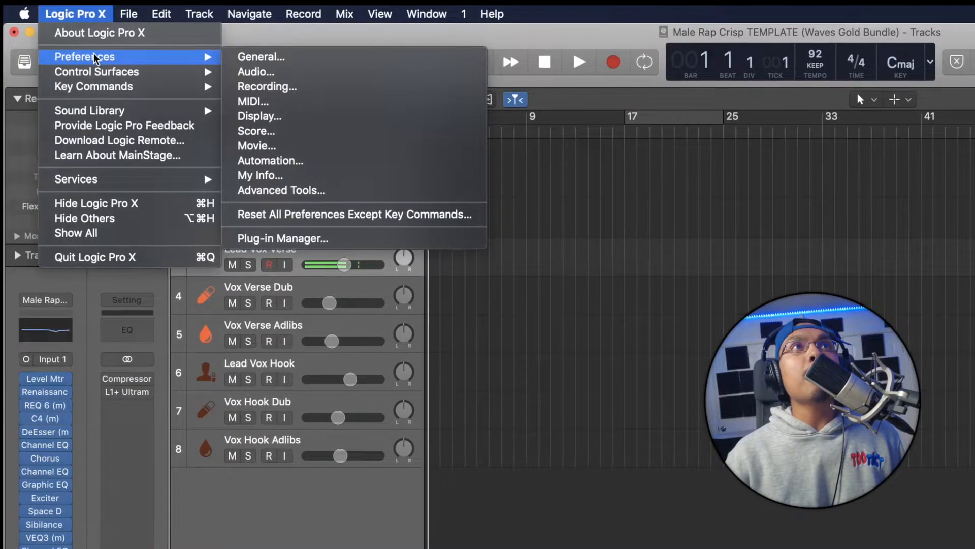
pyautogui.click(293, 75)
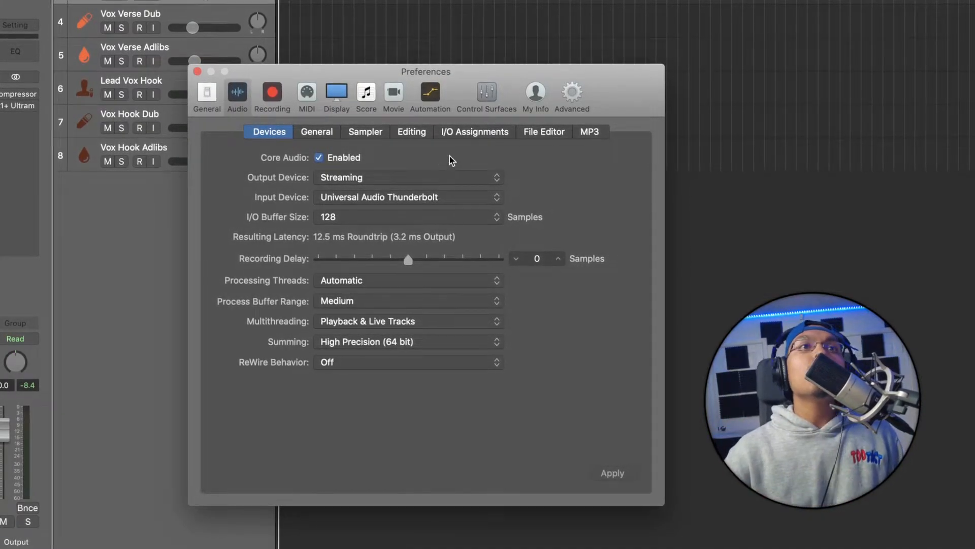
pyautogui.click(361, 218)
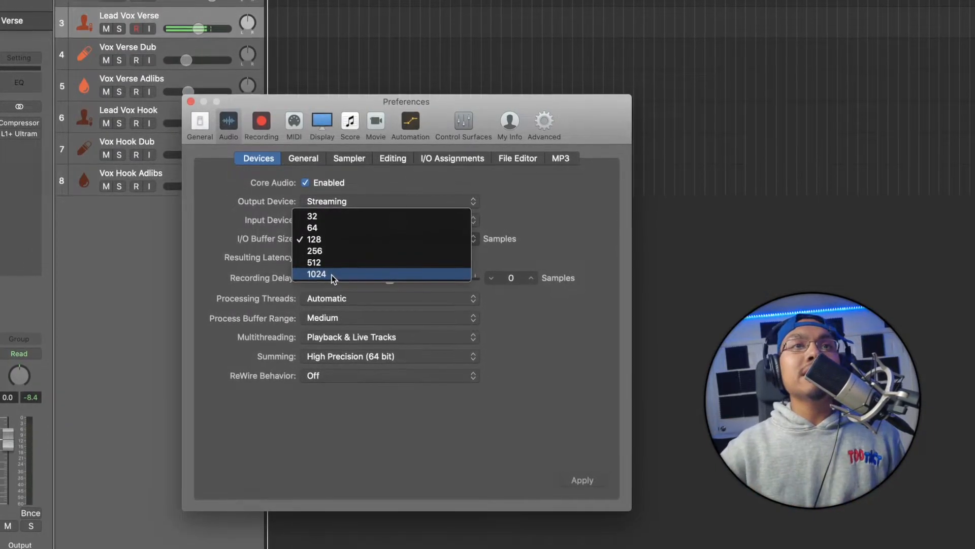
pyautogui.click(322, 241)
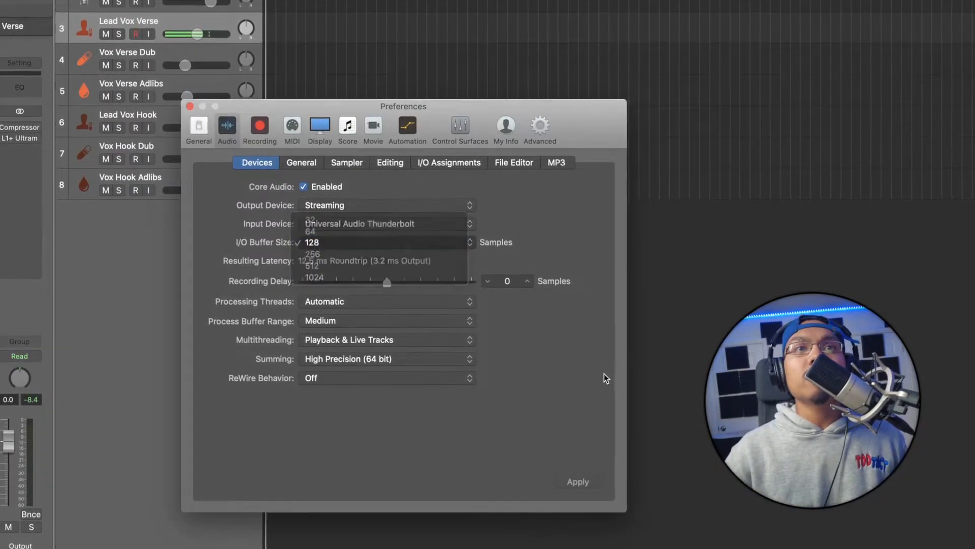
pyautogui.click(190, 109)
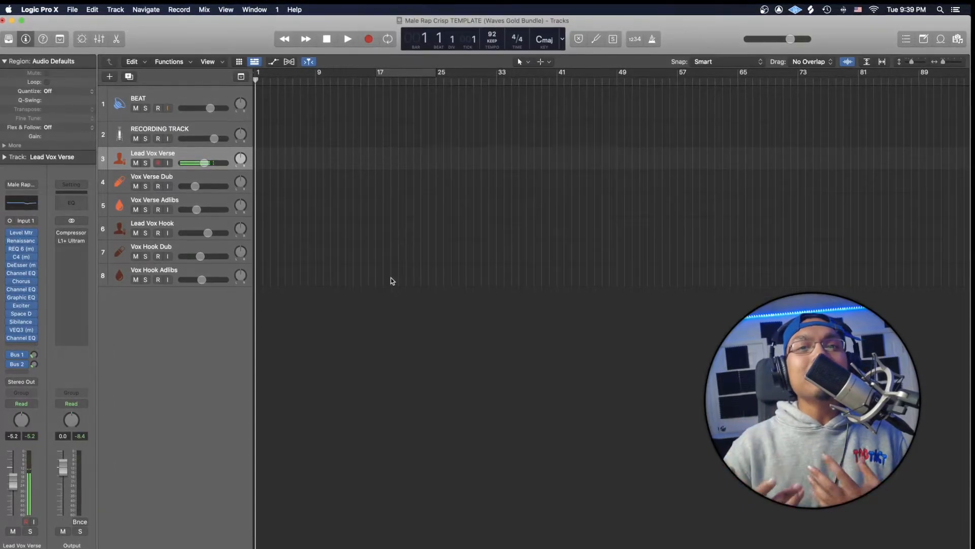
# Switch on the Compressor and L1+ Ultramaximizer on the Output channel, and bypass both again.
pyautogui.click(56, 236)
pyautogui.click(57, 244)
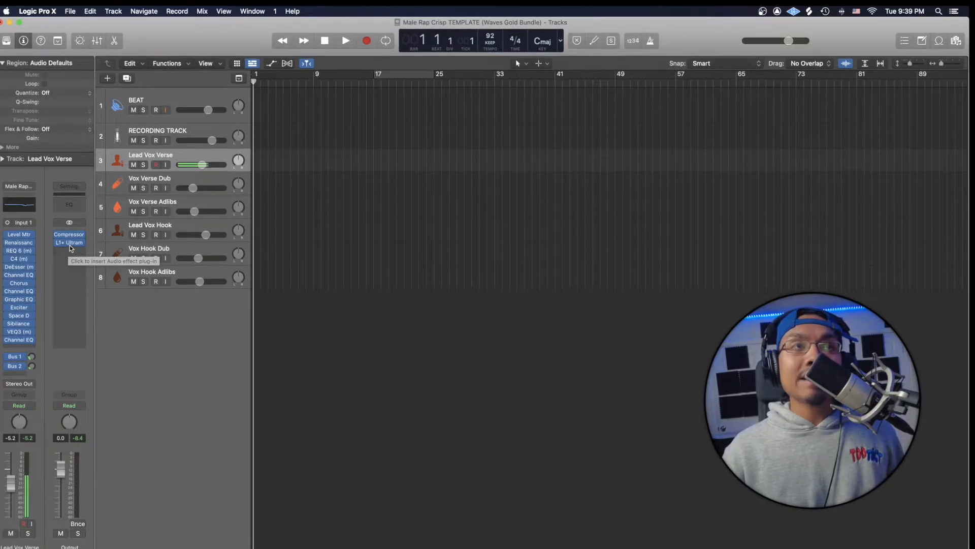
pyautogui.click(56, 237)
pyautogui.click(58, 242)
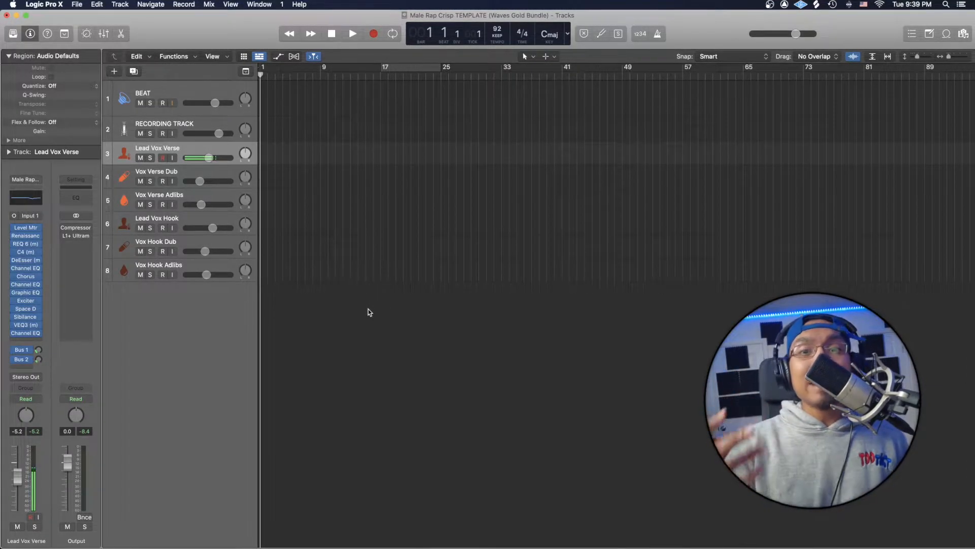
# Locate the Low Latency Mode recording option without changing it.
pyautogui.click(184, 4)
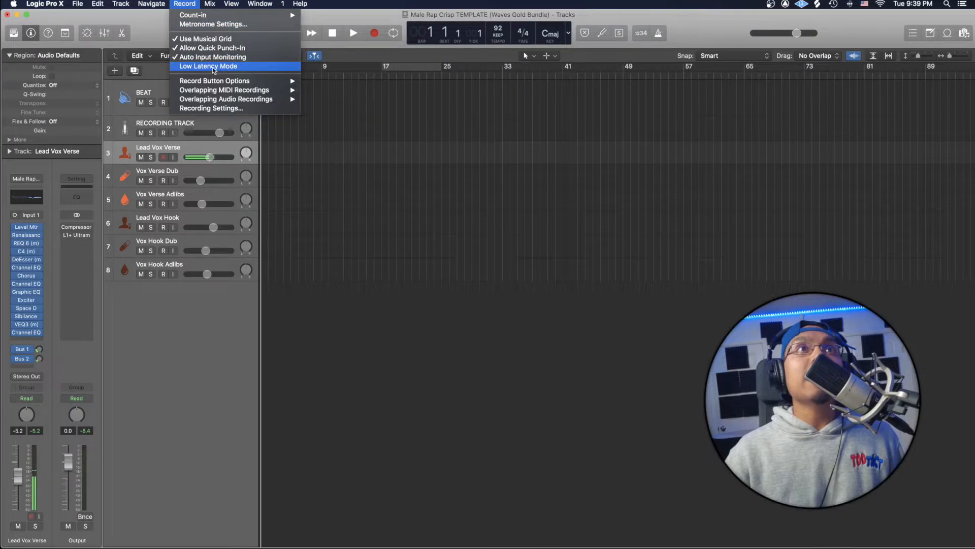
pyautogui.click(347, 392)
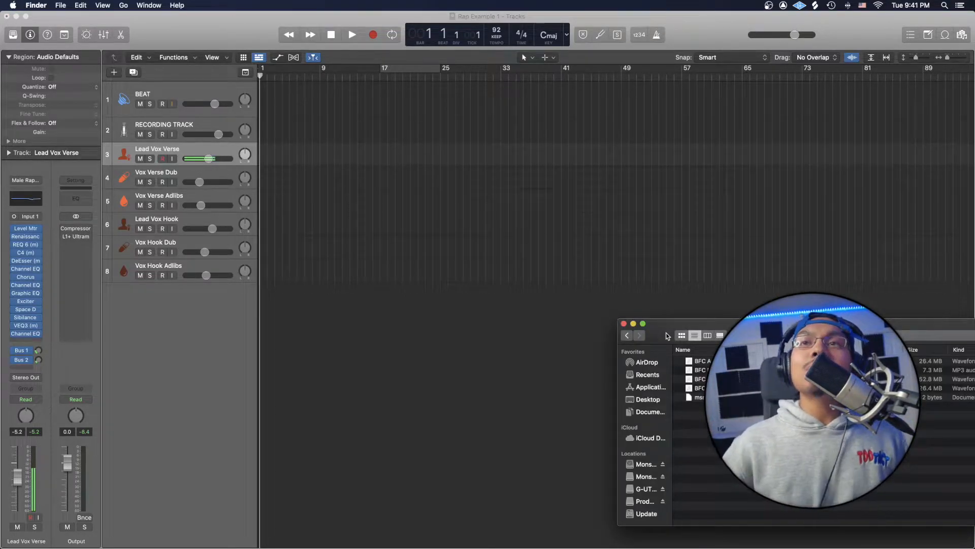
# Import the BFC Beat file onto the BEAT track and BFC Main Vocal Lead onto the RECORDING TRACK, both starting at bar 1.
pyautogui.moveTo(700, 379); pyautogui.dragTo(263, 98)
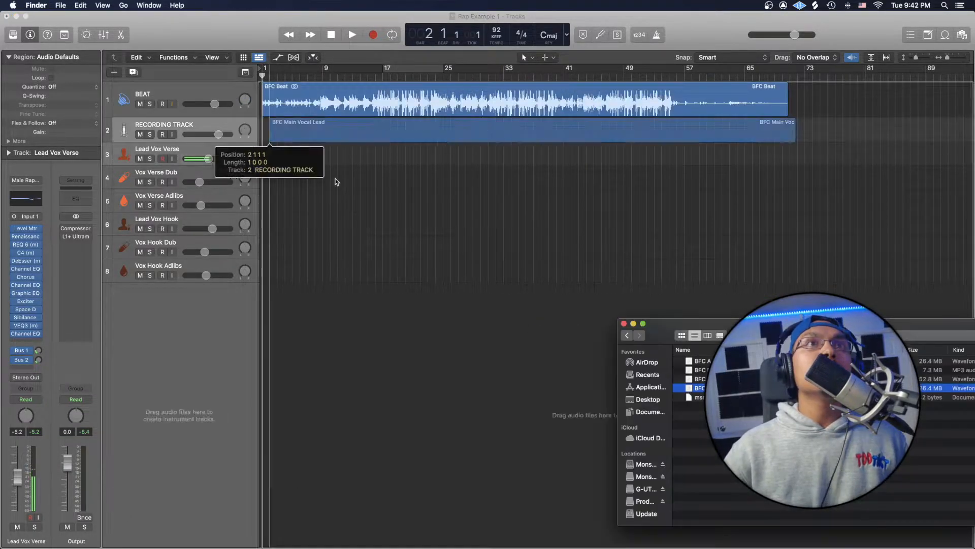
pyautogui.moveTo(333, 178); pyautogui.dragTo(376, 134)
pyautogui.click(406, 179)
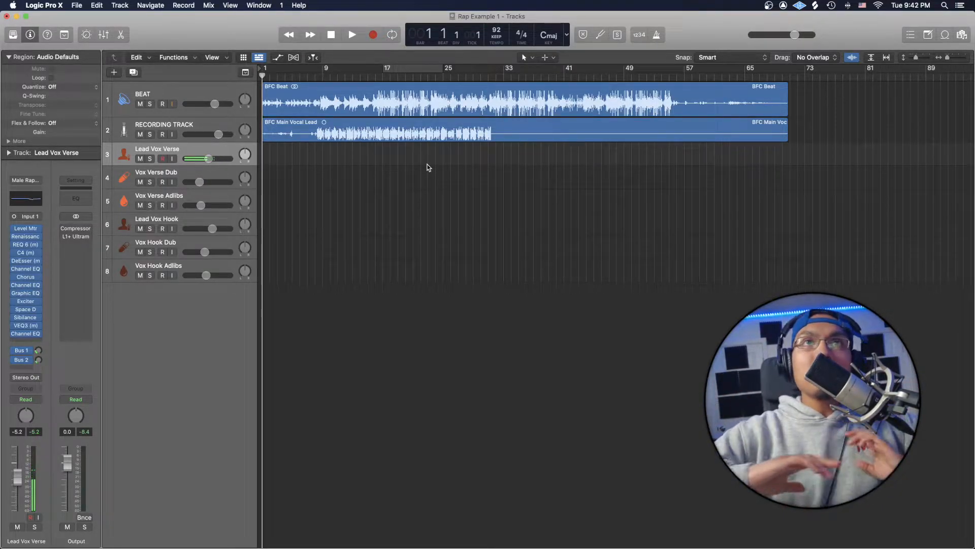
# Play the beat together with the vocal on the RECORDING TRACK to hear the vocal without the preset chain.
pyautogui.hscroll(5, 428, 163)
pyautogui.hscroll(-2, 325, 81)
pyautogui.click(318, 78)
pyautogui.press('space')
pyautogui.hscroll(-5, 386, 108)
pyautogui.hscroll(1, 408, 117)
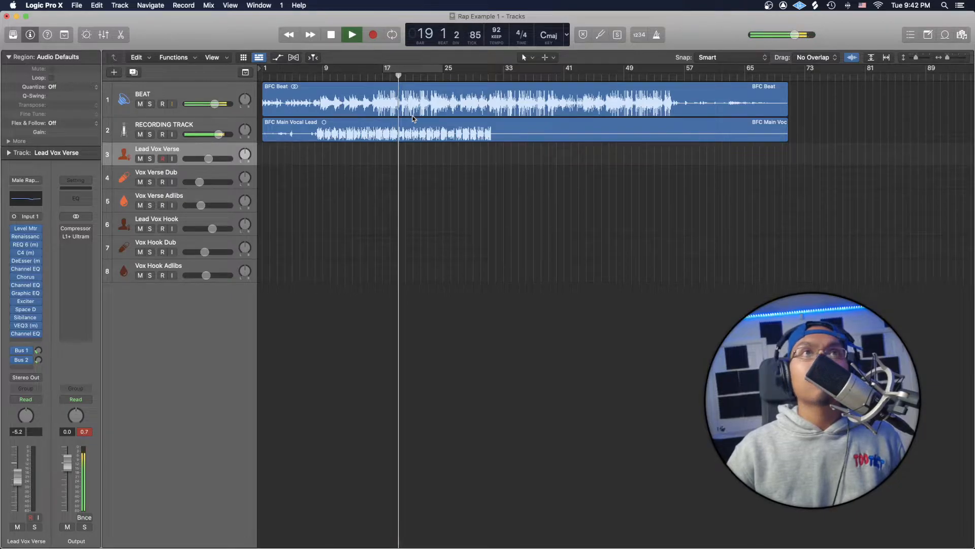
pyautogui.press('space')
# Move the BFC Main Vocal Lead region to the Lead Vox Verse track and play it with the beat from around bar 16.
pyautogui.moveTo(412, 141); pyautogui.dragTo(413, 164)
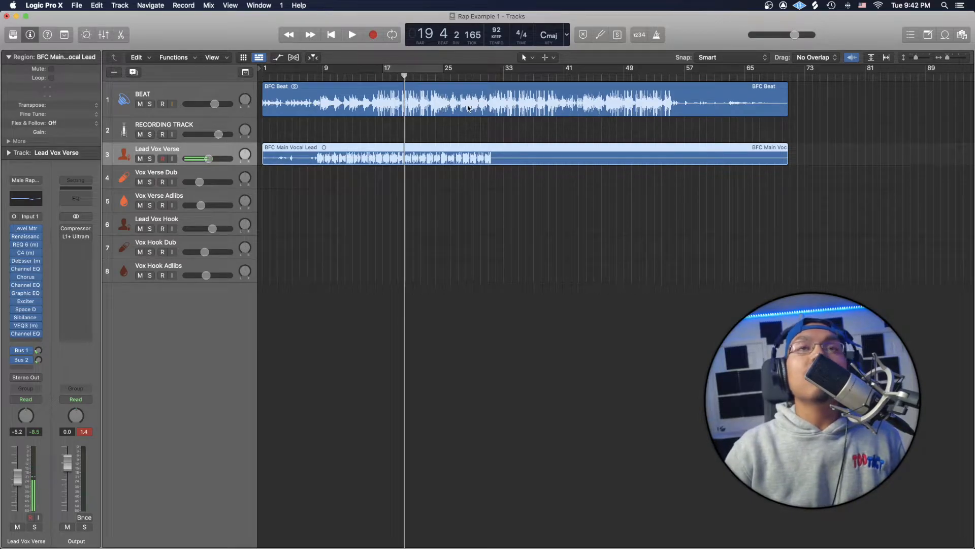
pyautogui.click(379, 77)
pyautogui.press('space')
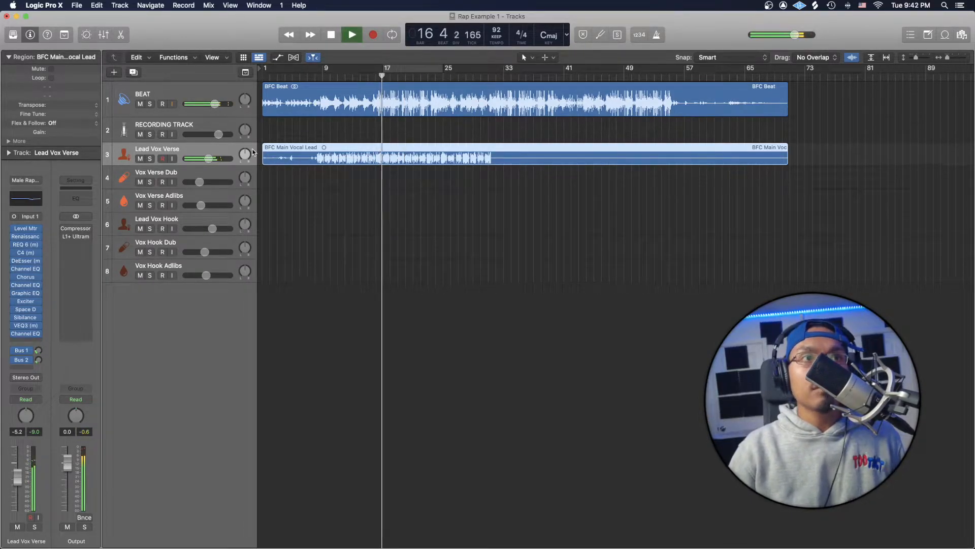
# Raise the Lead Vox Verse volume to -4.7 dB, lower the BEAT track slightly, and stop playback.
pyautogui.moveTo(208, 159); pyautogui.dragTo(210, 159)
pyautogui.moveTo(215, 105); pyautogui.dragTo(214, 107)
pyautogui.press('space')
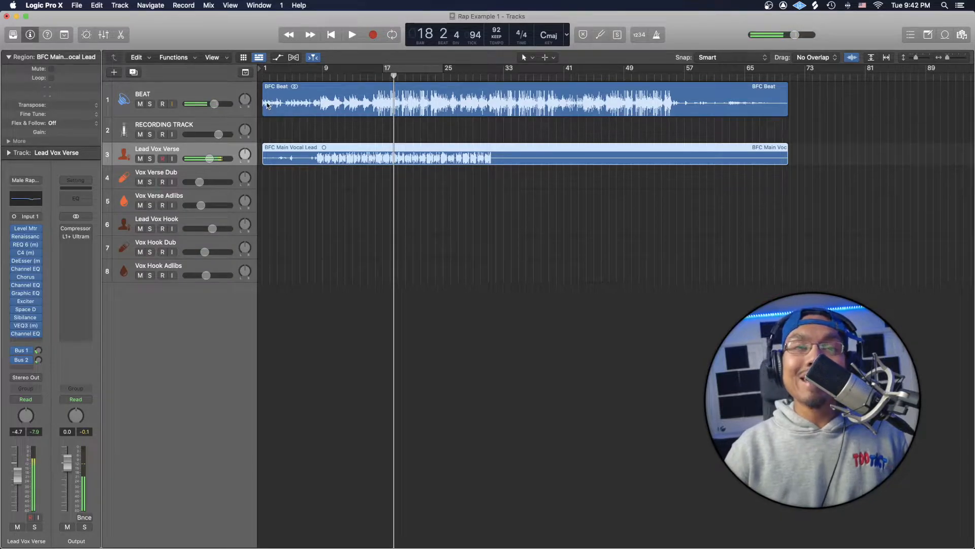
# Replay the song from bar 17 to check the balance between vocal and beat.
pyautogui.moveTo(394, 78); pyautogui.dragTo(387, 77)
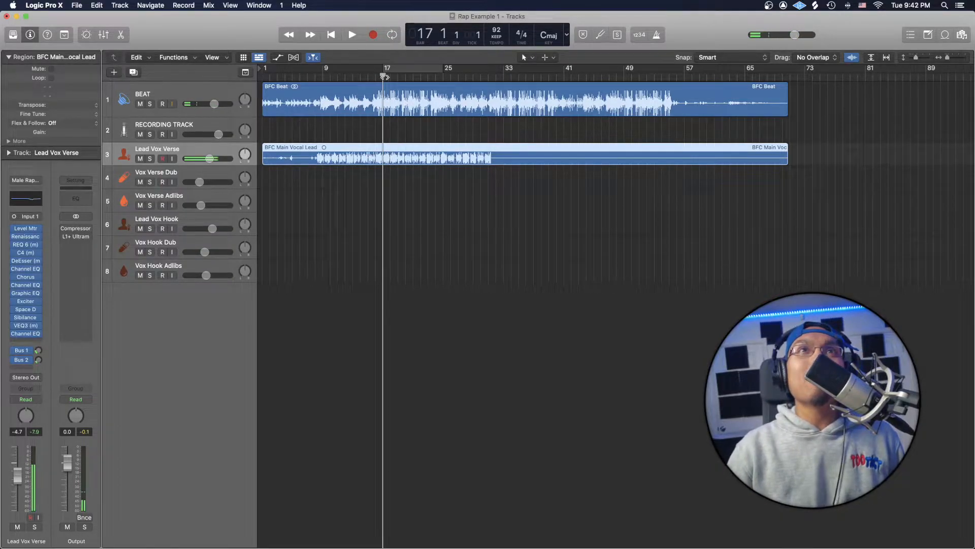
pyautogui.press('space')
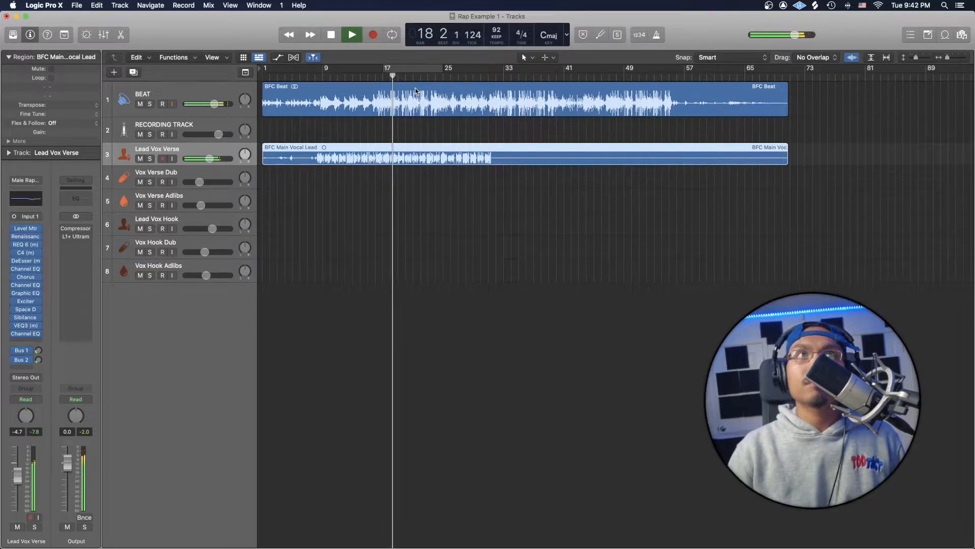
pyautogui.press('space')
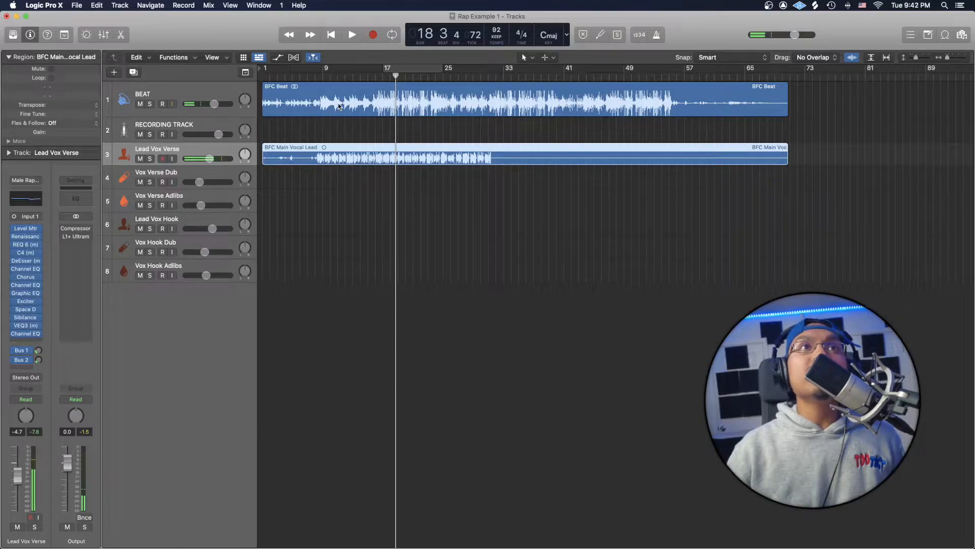
# Adjust the Lead Vox Verse volume during playback, ending at -10.2 dB, and stop playback.
pyautogui.moveTo(209, 159)
pyautogui.mouseDown()
pyautogui.moveTo(198, 159)
pyautogui.moveTo(210, 159)
pyautogui.mouseUp()
pyautogui.press('space')
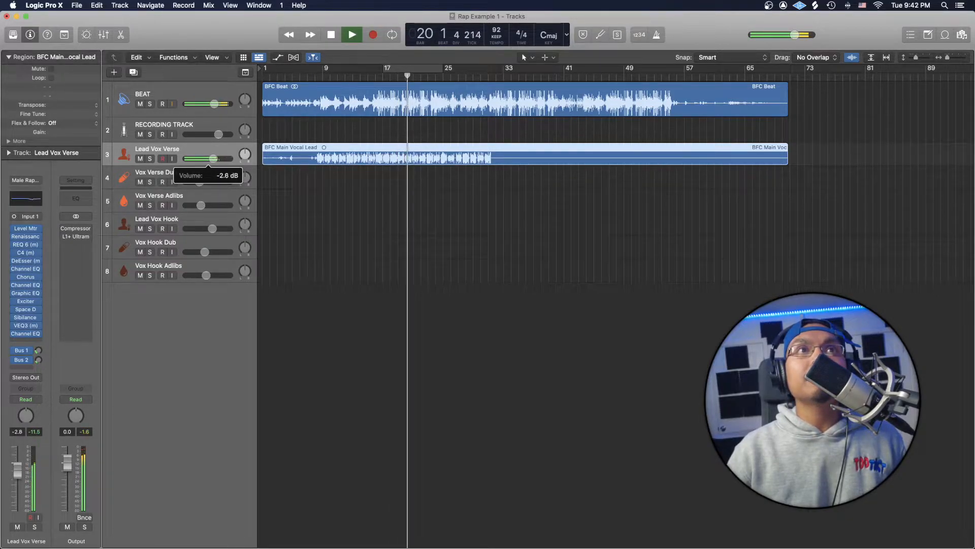
pyautogui.moveTo(210, 159); pyautogui.dragTo(203, 159)
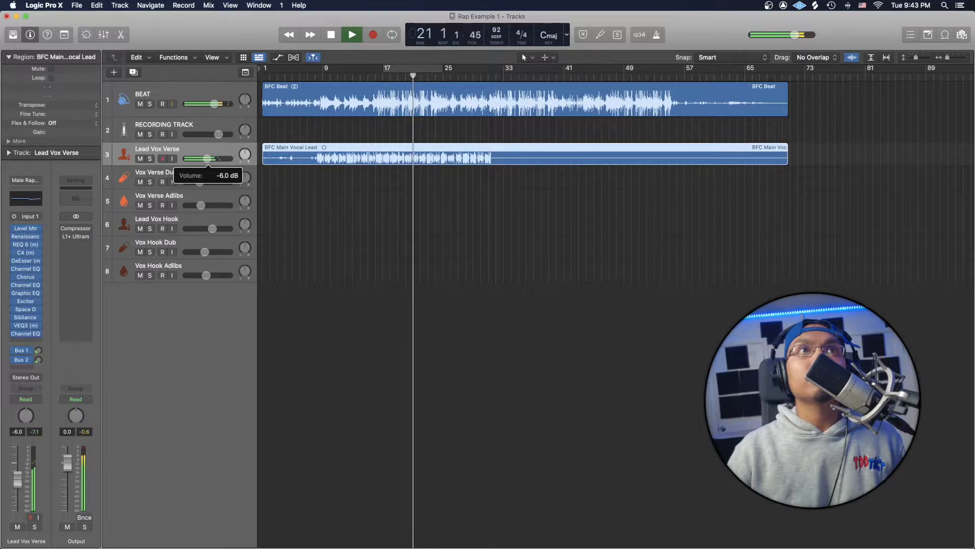
pyautogui.press('space')
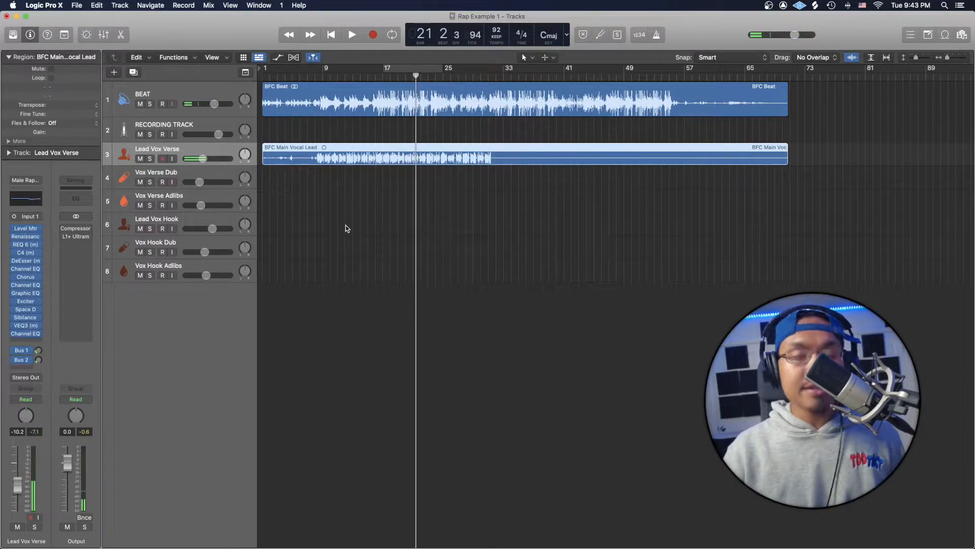
# Raise the Lead Vox Verse fader in the mixer to -4.6 dB while the song plays, and stop playback.
pyautogui.press('x')
pyautogui.scroll(-6, 322, 445)
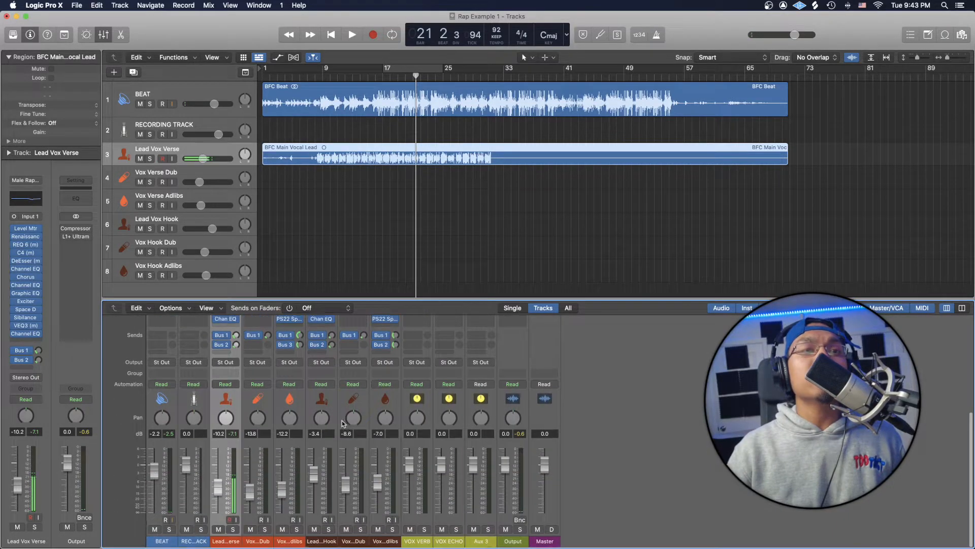
pyautogui.press('space')
pyautogui.moveTo(221, 492); pyautogui.dragTo(222, 475)
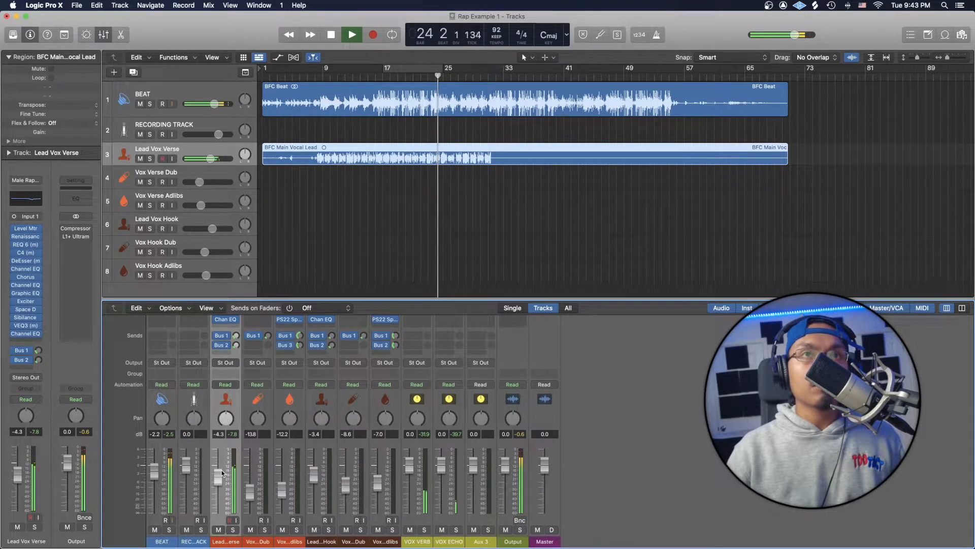
pyautogui.press('space')
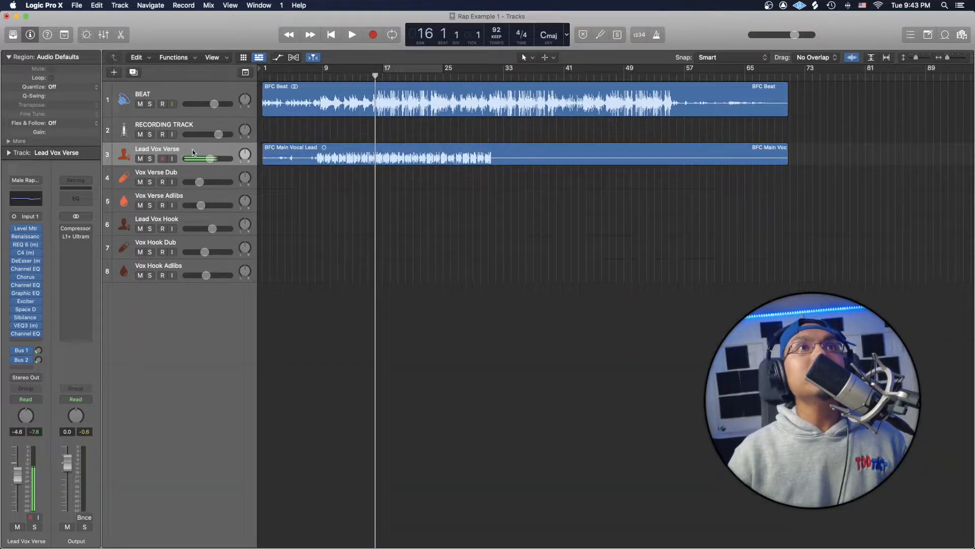
# Review the plug-in chains and sends of the vocal channels in the mixer, with the BFC Main Vocal Lead region selected.
pyautogui.click(325, 147)
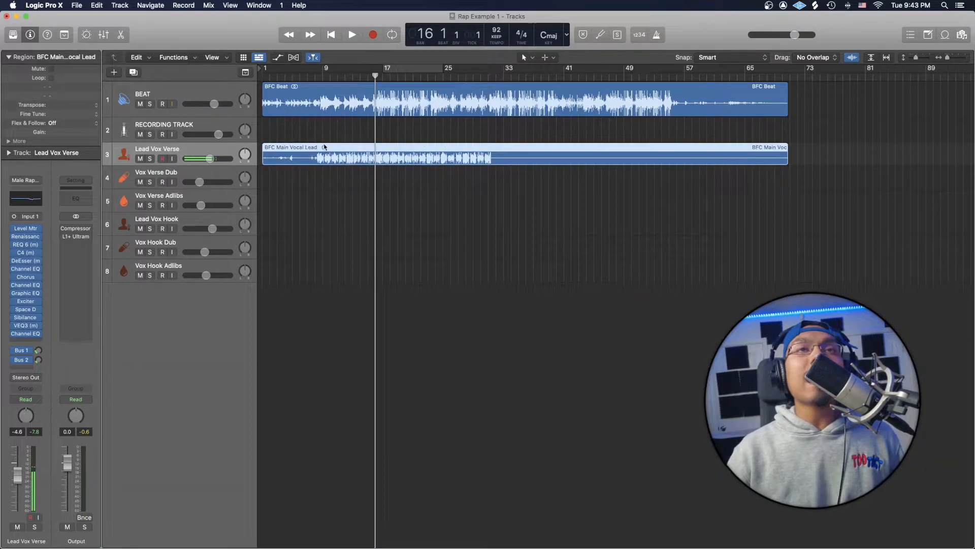
pyautogui.press('x')
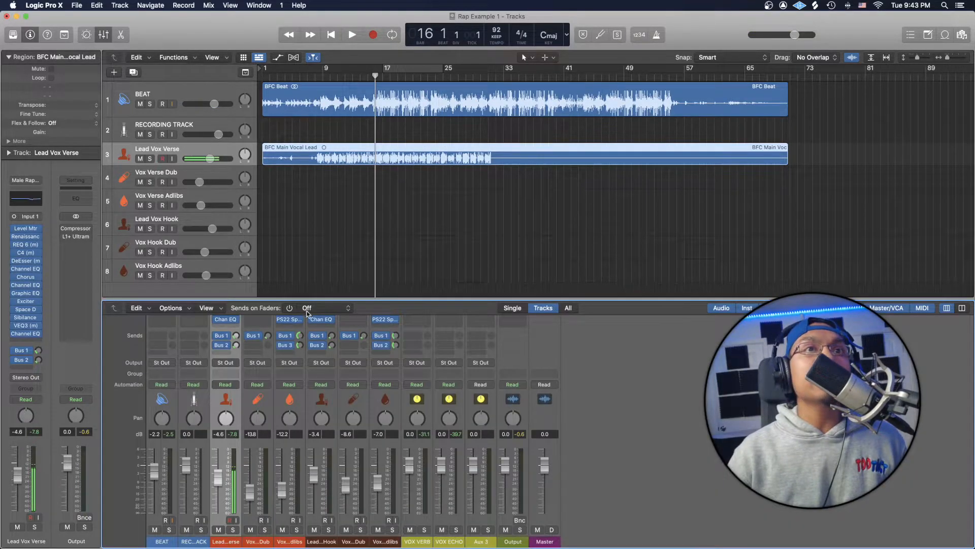
pyautogui.scroll(3, 257, 382)
pyautogui.scroll(5, 236, 391)
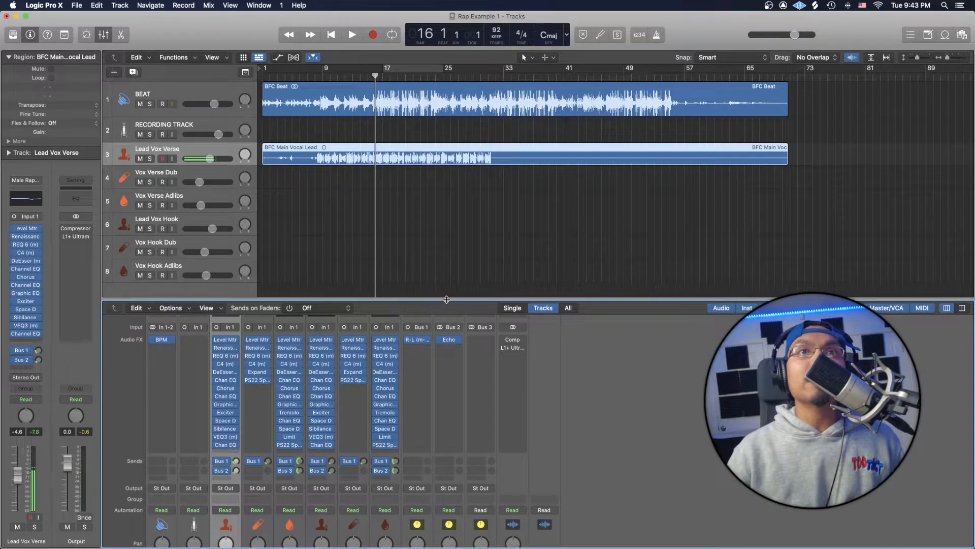
pyautogui.press('x')
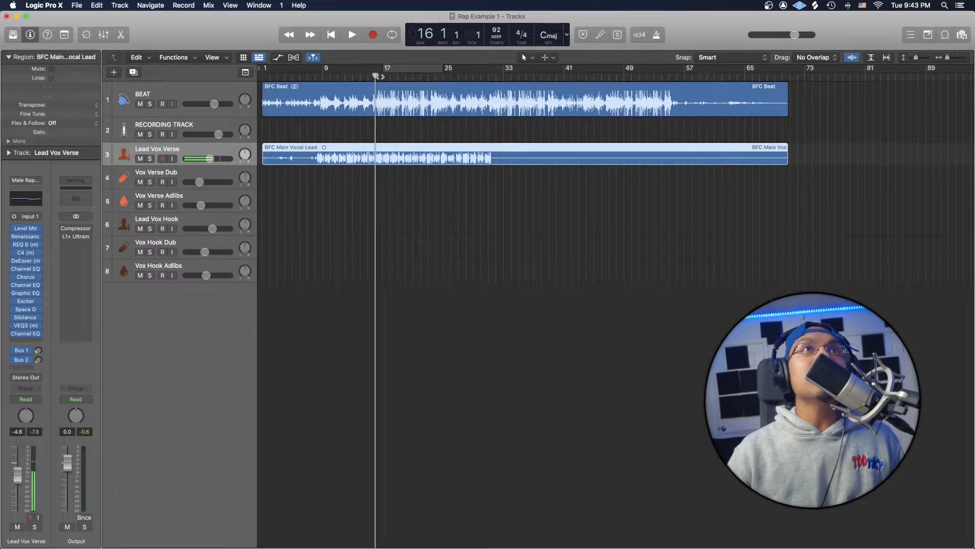
# Check the beat's tempo with the BPM Counter on the BEAT track while the song plays, and close the plug-in.
pyautogui.click(172, 92)
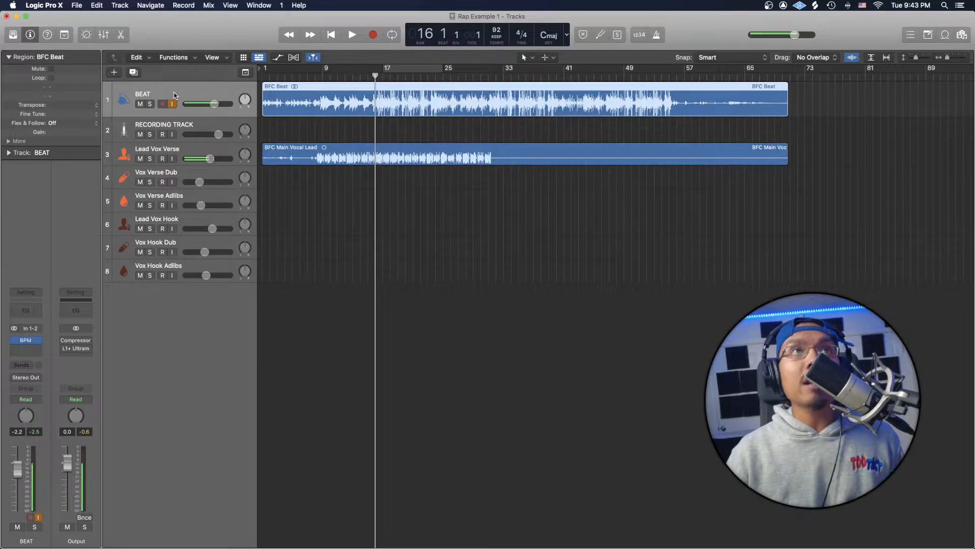
pyautogui.click(27, 341)
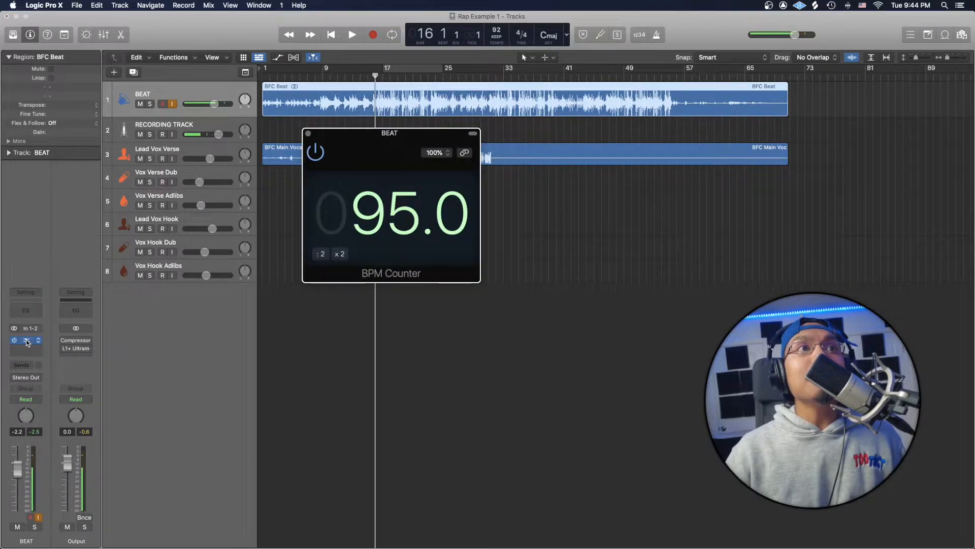
pyautogui.moveTo(394, 151); pyautogui.dragTo(272, 157)
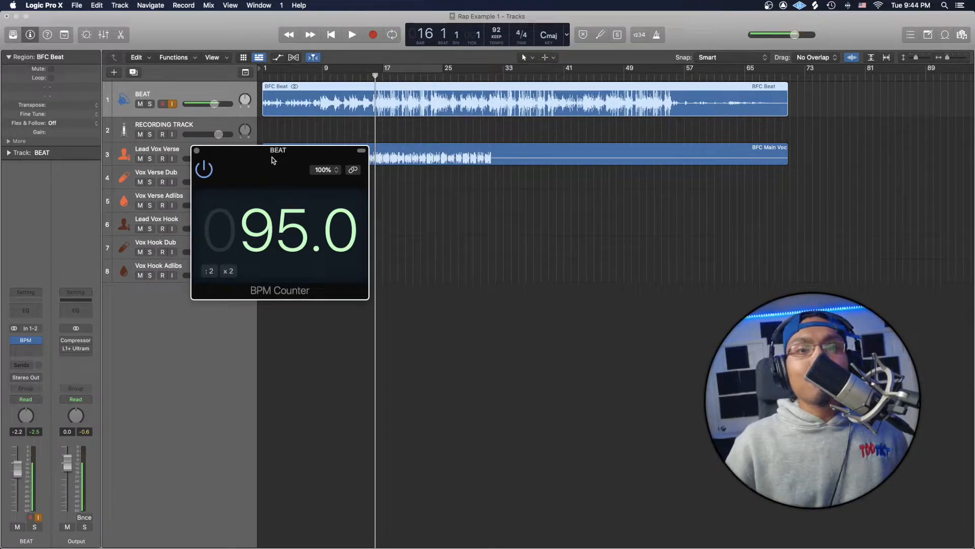
pyautogui.press('space')
pyautogui.moveTo(273, 157); pyautogui.dragTo(666, 85)
pyautogui.click(565, 156)
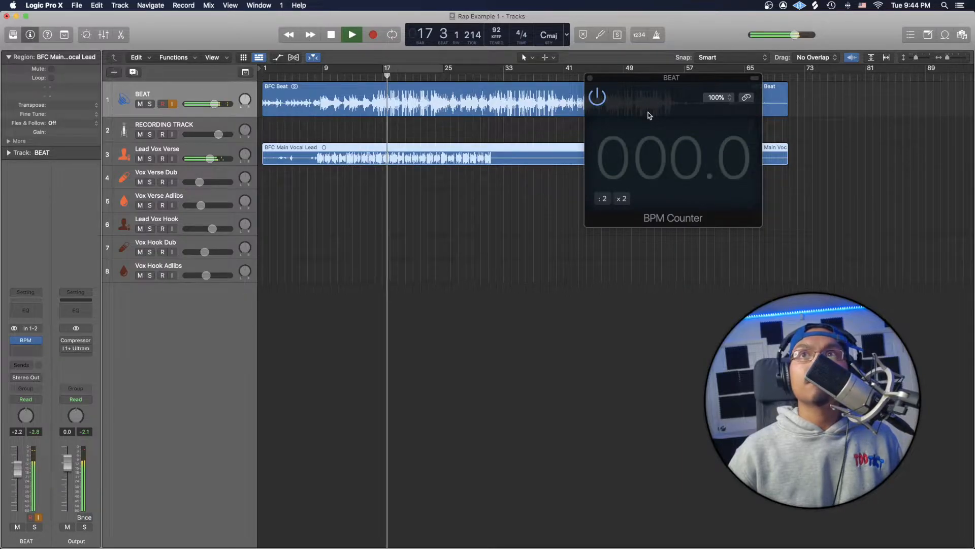
pyautogui.press('space')
pyautogui.click(590, 78)
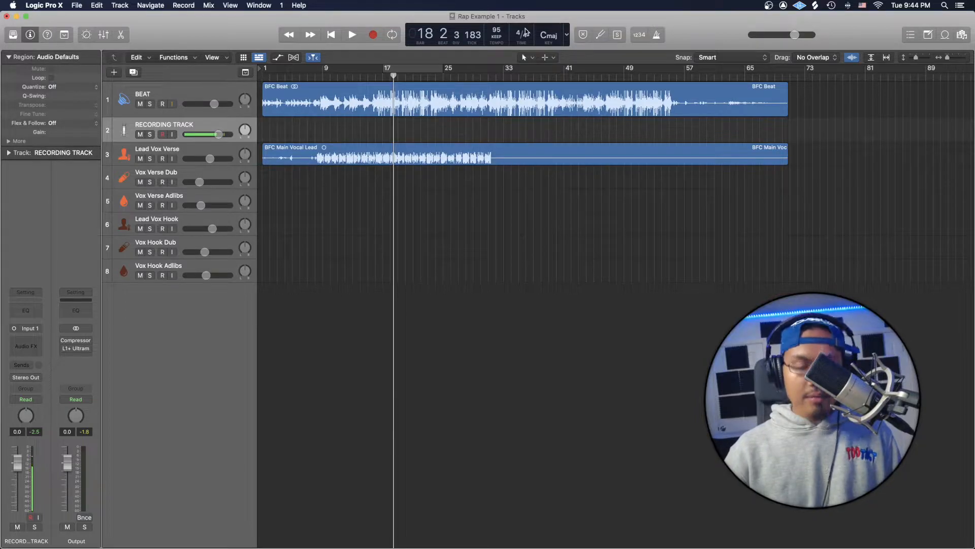
# Set the project tempo to 95 and briefly play the song from bar 17 with the Lead Vox Verse track selected.
pyautogui.press('Return')
pyautogui.press(',')
pyautogui.click(183, 153)
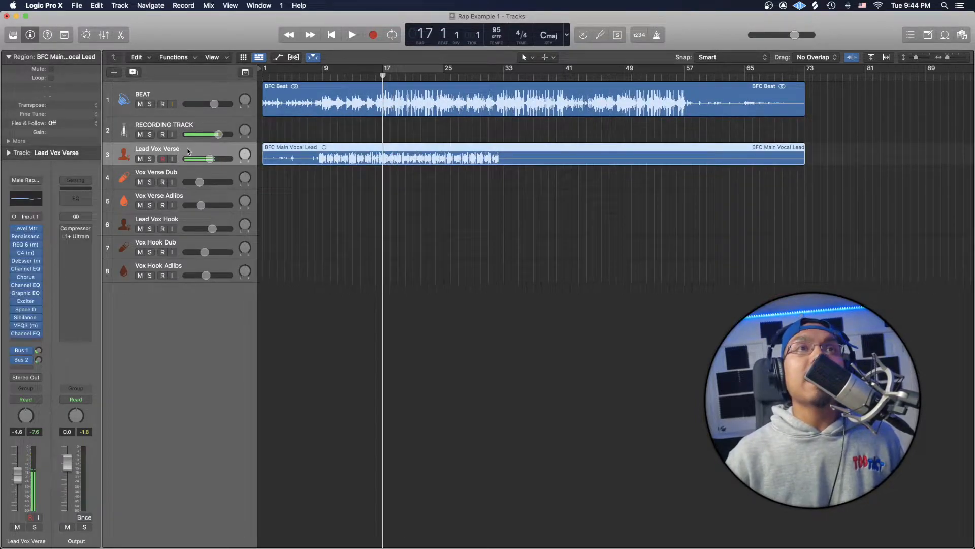
pyautogui.press('space')
pyautogui.press('space')
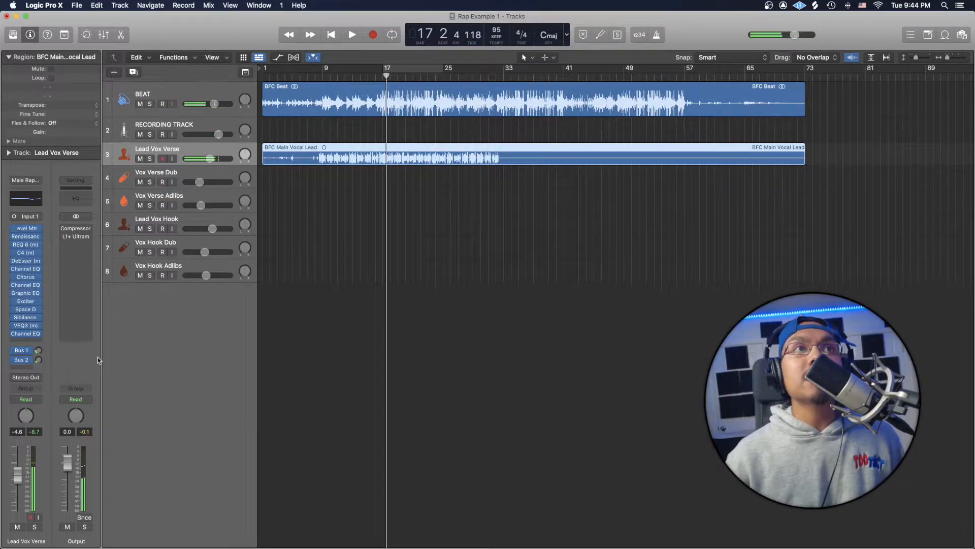
# Adjust the Lead Vox Verse track's Bus 2 echo send to about -15.1 dB during playback.
pyautogui.press('space')
pyautogui.click(38, 359)
pyautogui.moveTo(38, 360); pyautogui.dragTo(40, 361)
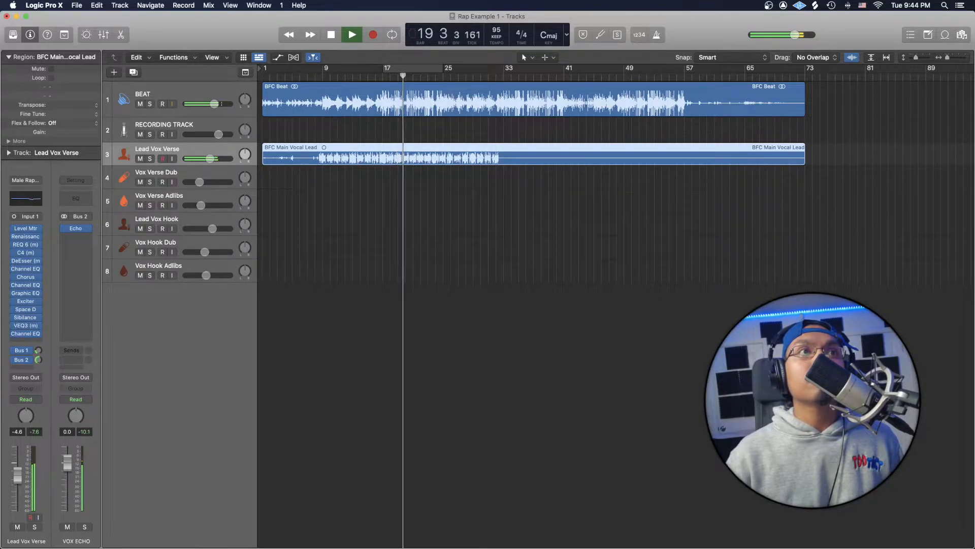
pyautogui.moveTo(38, 360); pyautogui.dragTo(38, 370)
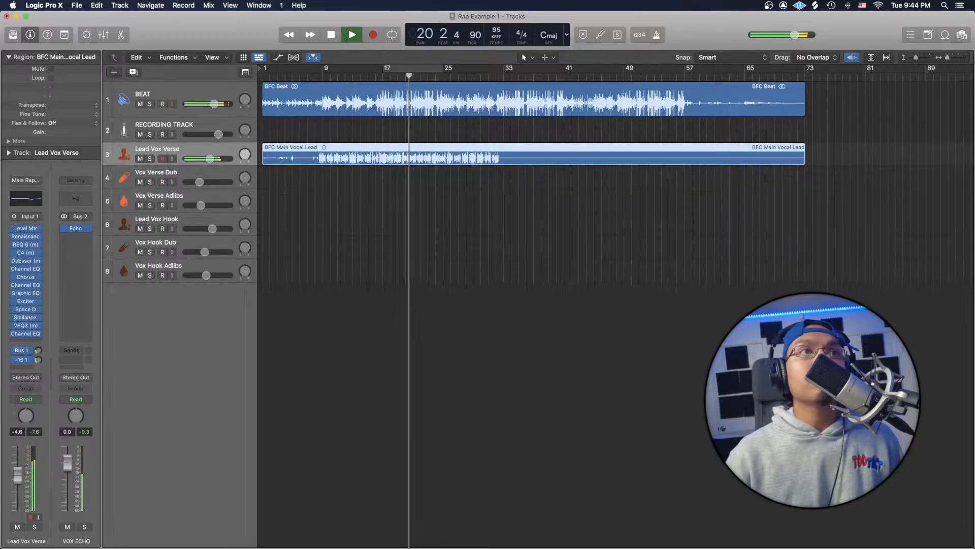
pyautogui.press('space')
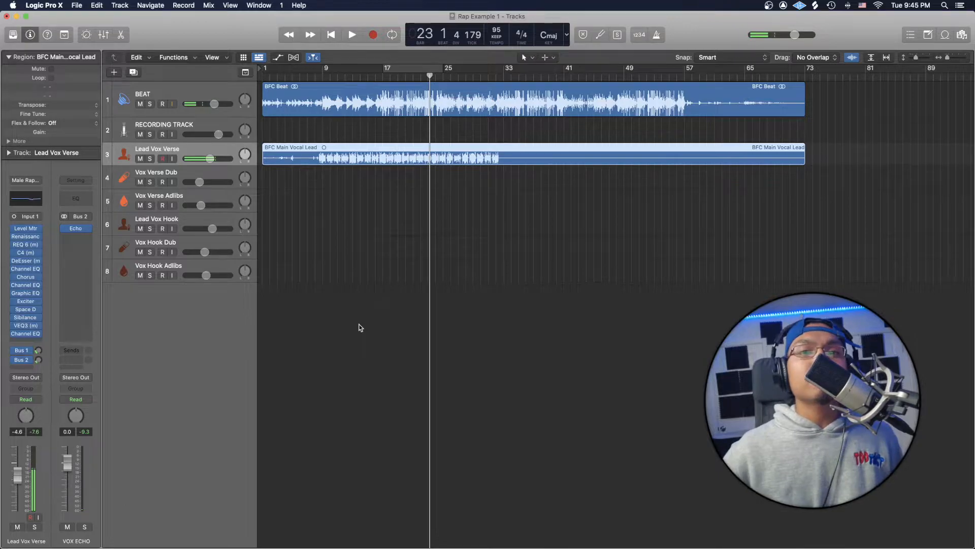
# Open the Echo plug-in on the VOX ECHO channel and play the song from bar 18.
pyautogui.moveTo(77, 231)
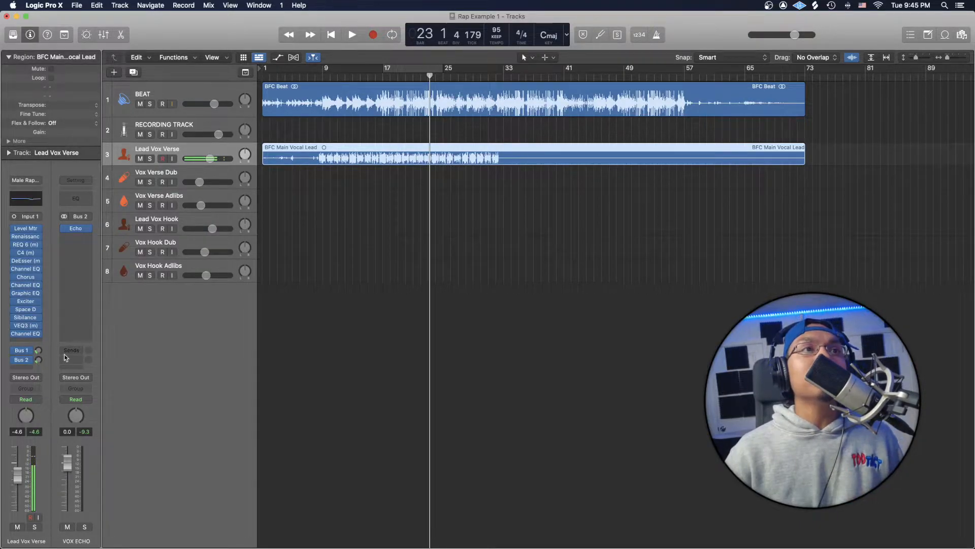
pyautogui.click(79, 229)
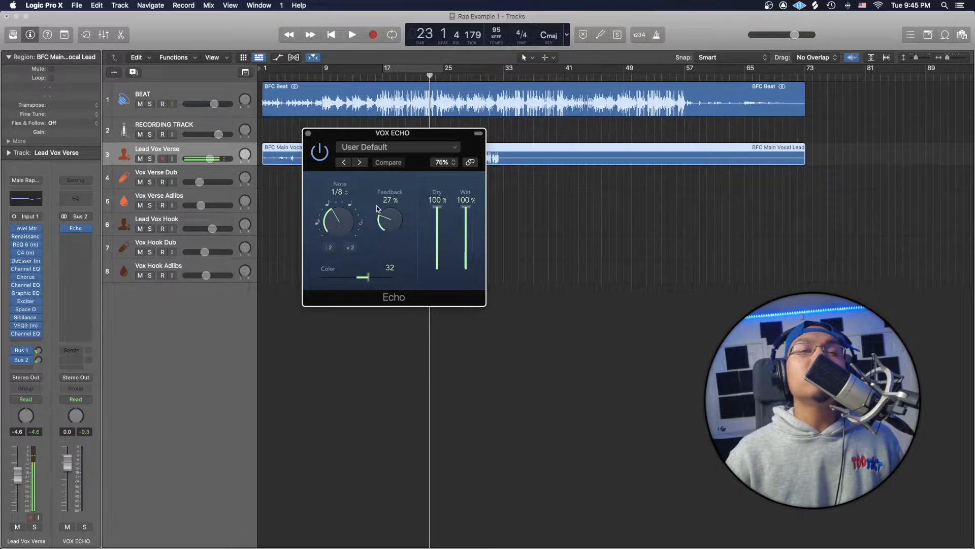
pyautogui.moveTo(370, 133); pyautogui.dragTo(369, 190)
pyautogui.click(391, 76)
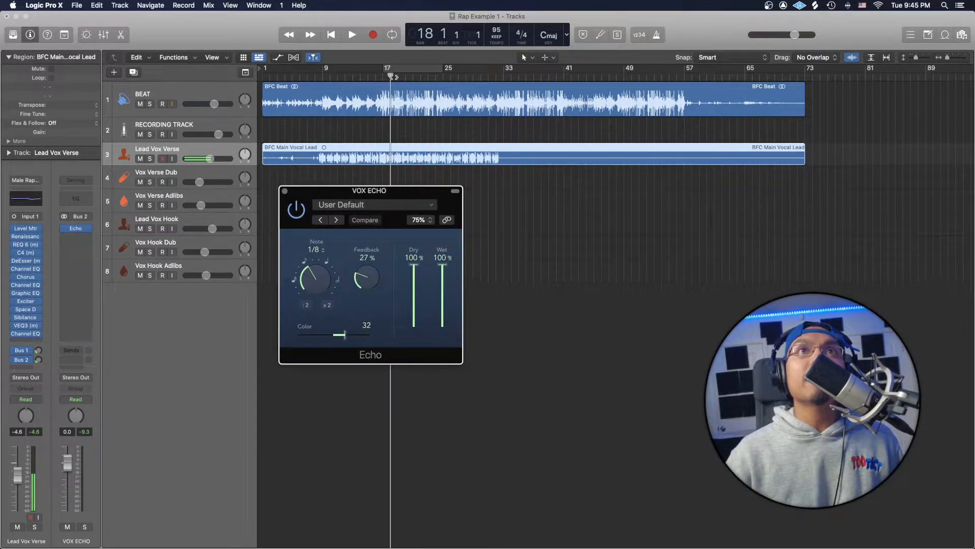
pyautogui.press('space')
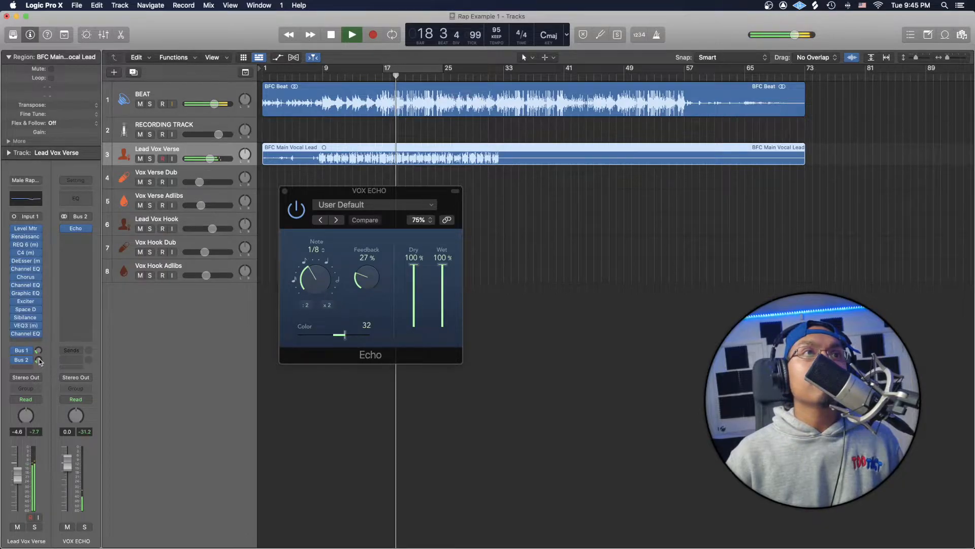
# Audition a 1/4 note delay in the Echo plug-in, return the note value to 1/8 and close the plug-in.
pyautogui.moveTo(310, 267); pyautogui.dragTo(316, 259)
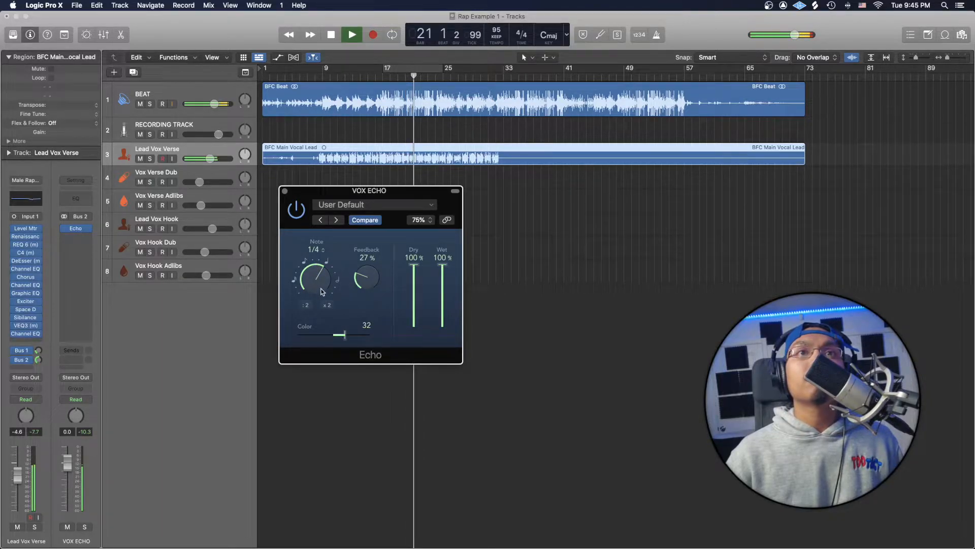
pyautogui.moveTo(315, 279); pyautogui.dragTo(311, 301)
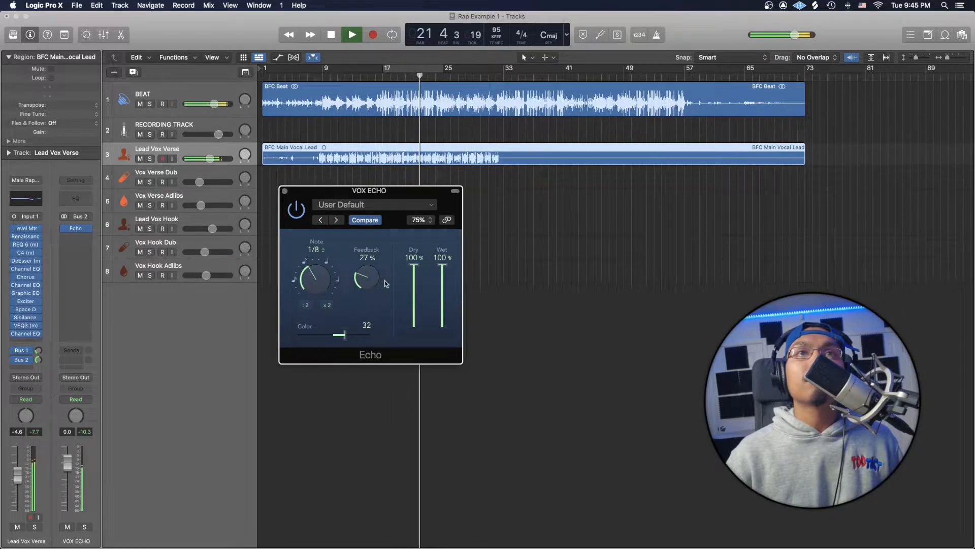
pyautogui.press('space')
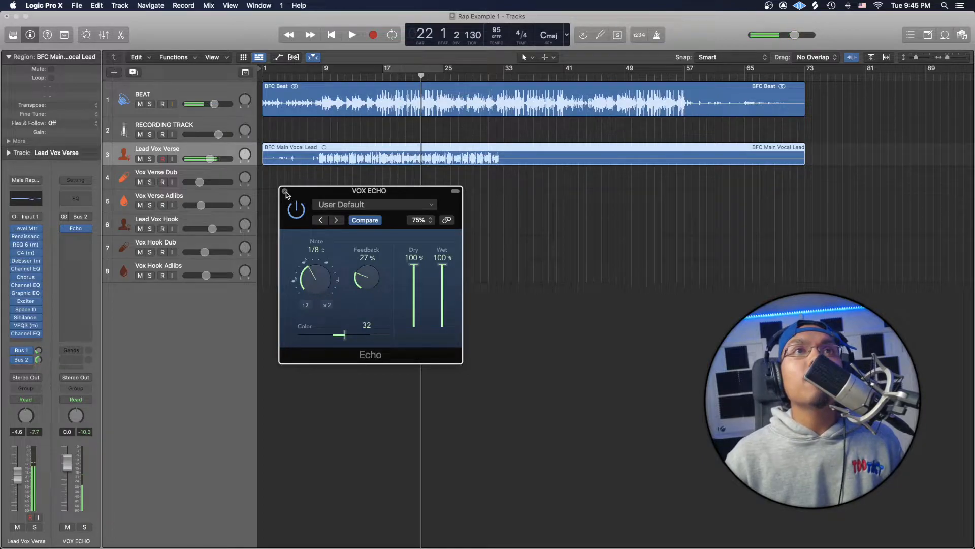
pyautogui.click(285, 192)
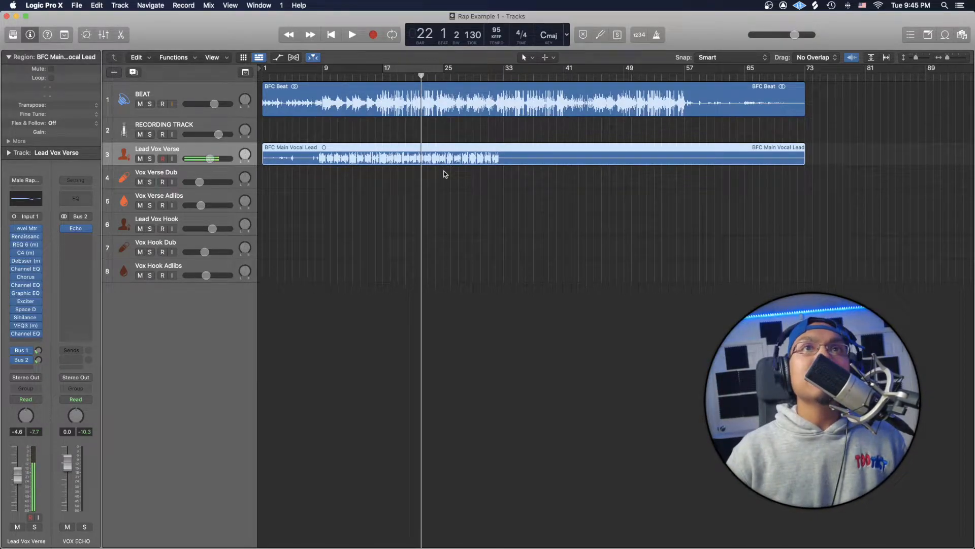
# Import the BFC Adlibs audio file onto the RECORDING TRACK at the start of the song.
pyautogui.click(147, 530)
pyautogui.moveTo(700, 361); pyautogui.dragTo(269, 130)
pyautogui.click(352, 170)
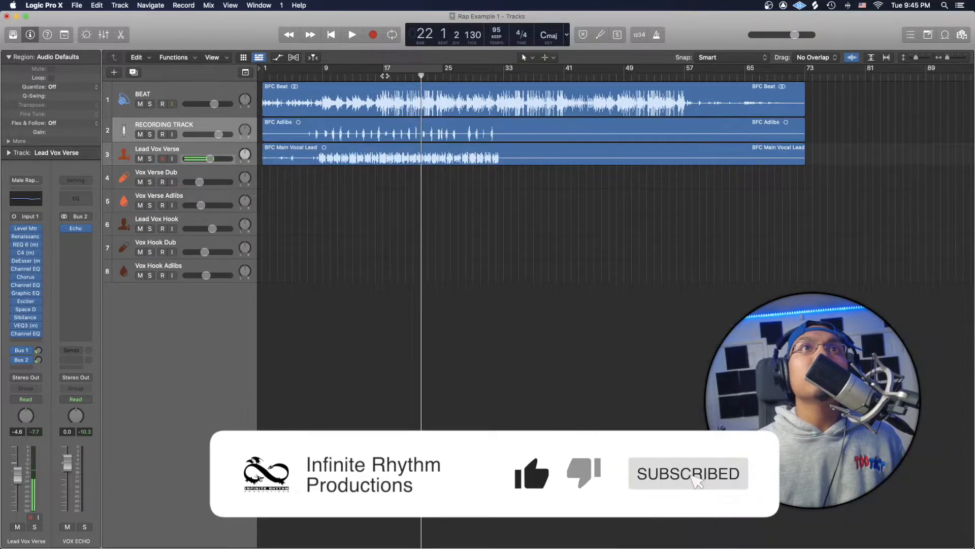
# Play the song from around bar 15 to hear the unprocessed adlibs with the beat and lead vocal.
pyautogui.click(369, 74)
pyautogui.press('space')
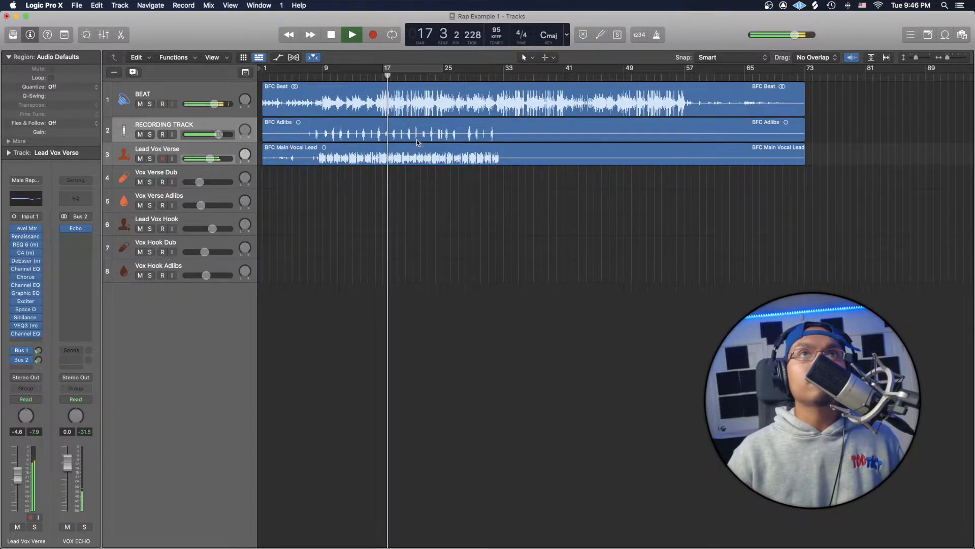
pyautogui.press('space')
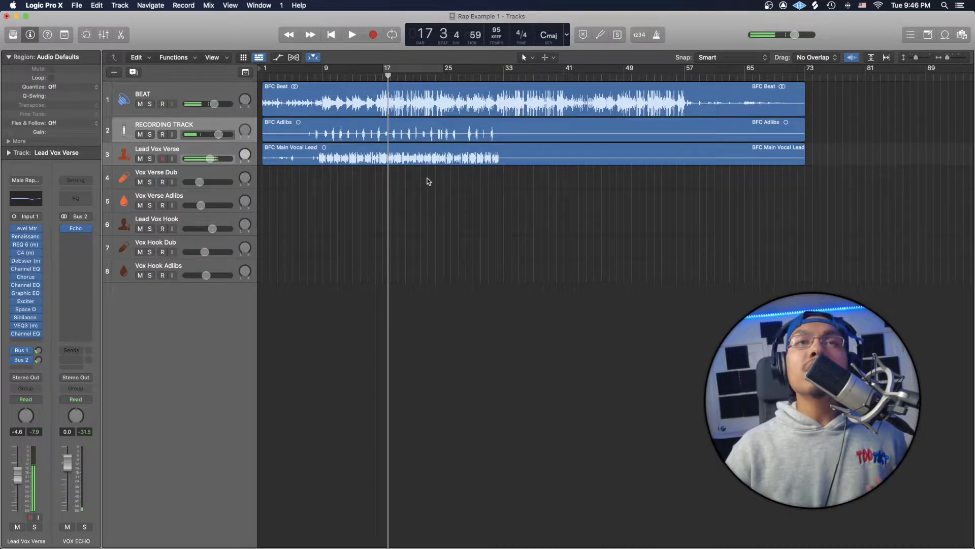
# Move the BFC Adlibs region to the Vox Verse Adlibs track and play it with the song.
pyautogui.moveTo(398, 134); pyautogui.dragTo(391, 200)
pyautogui.press('space')
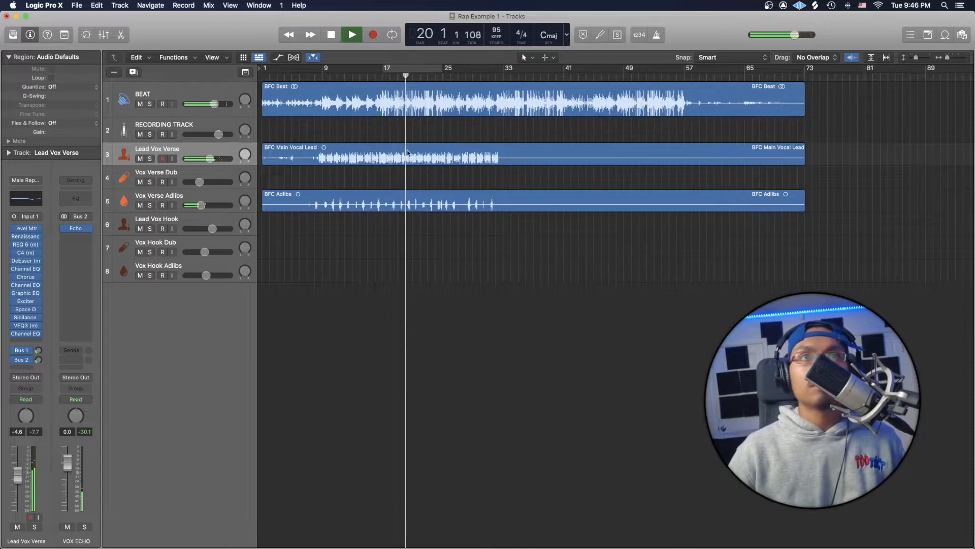
pyautogui.press('space')
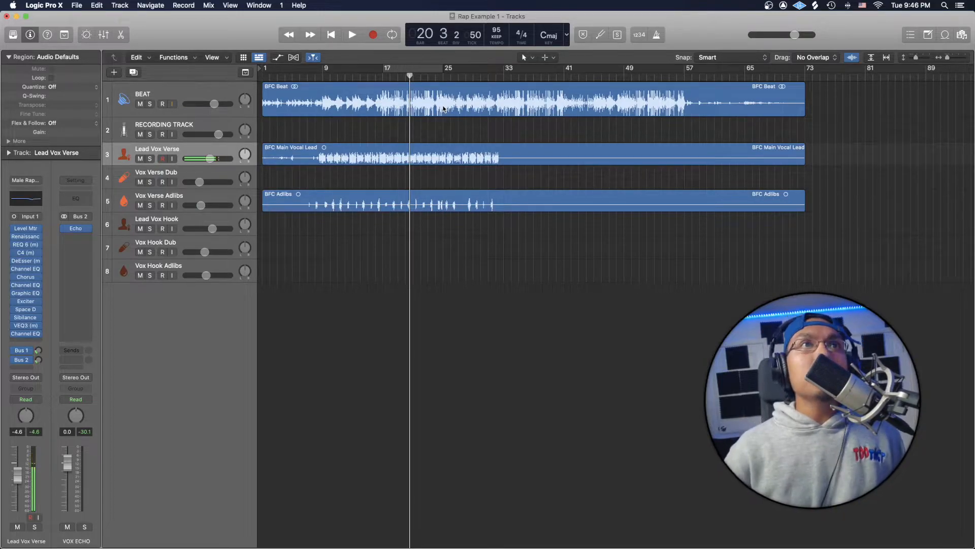
# Set the Vox Verse Adlibs track's volume to -11.4 dB during playback.
pyautogui.click(186, 197)
pyautogui.press('space')
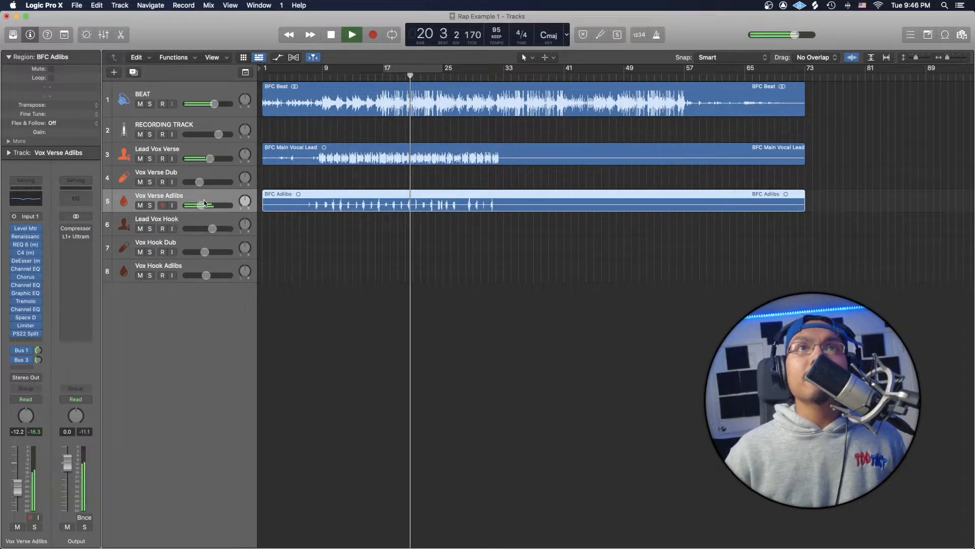
pyautogui.moveTo(199, 207); pyautogui.dragTo(200, 208)
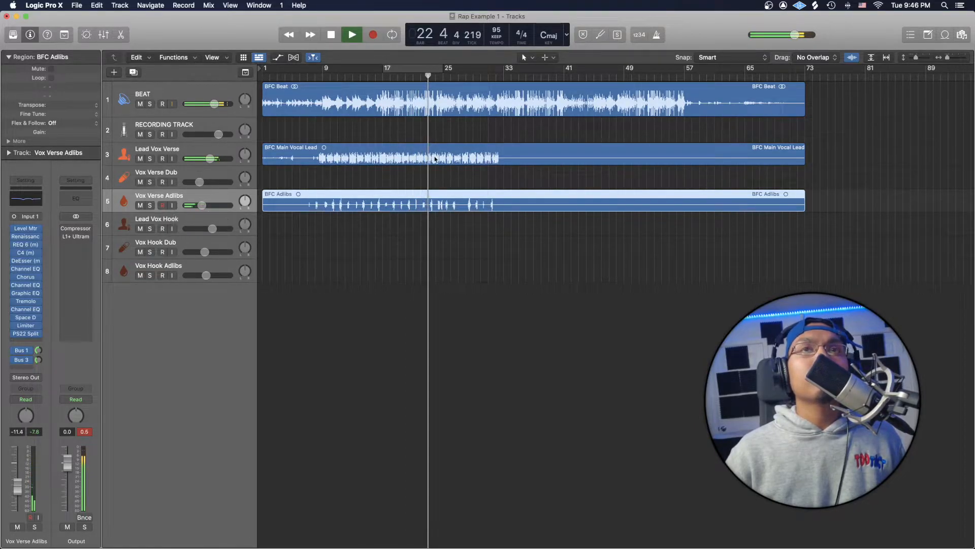
pyautogui.press('space')
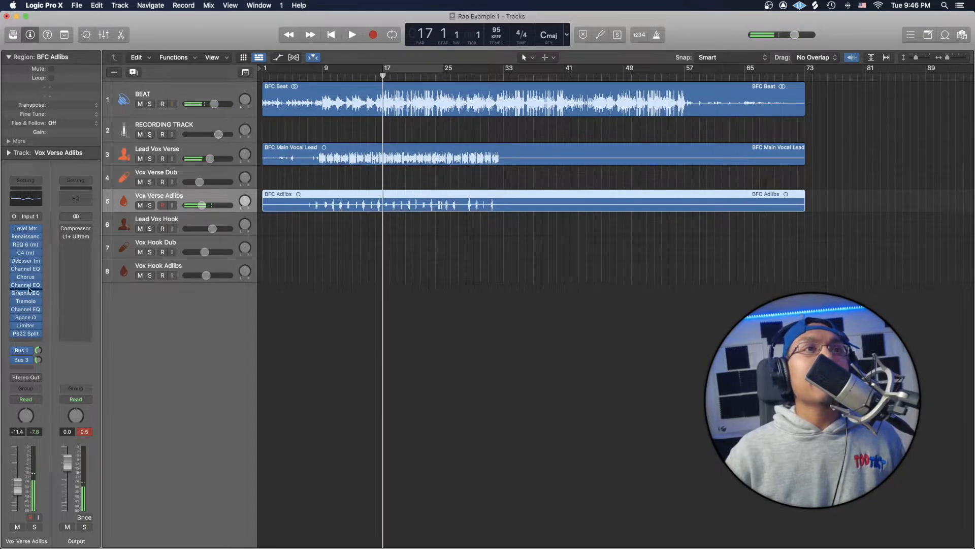
# Lower the Vox Verse Adlibs track's Bus 3 send to about -28.1 dB and reduce its Bus 1 reverb send during playback.
pyautogui.press('space')
pyautogui.moveTo(39, 351); pyautogui.dragTo(39, 388)
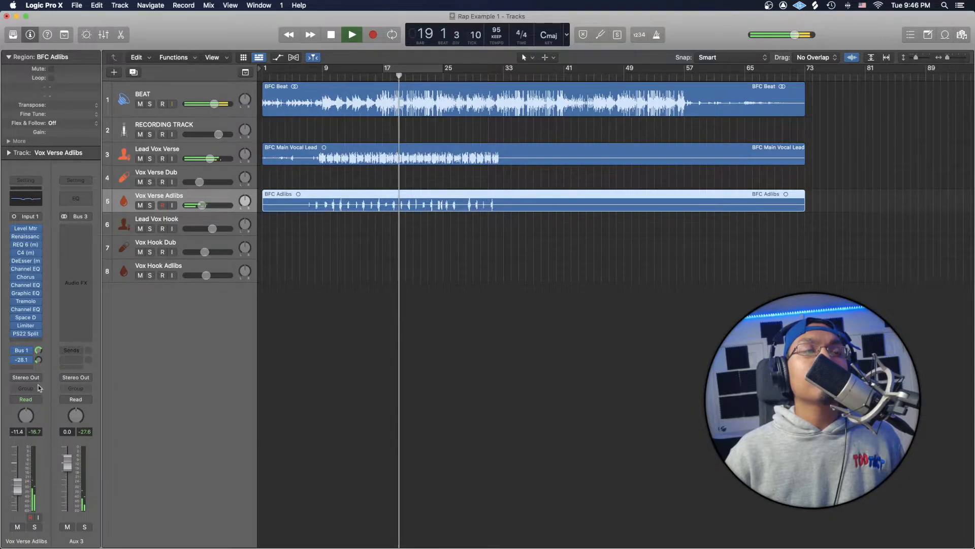
pyautogui.moveTo(39, 350); pyautogui.dragTo(39, 359)
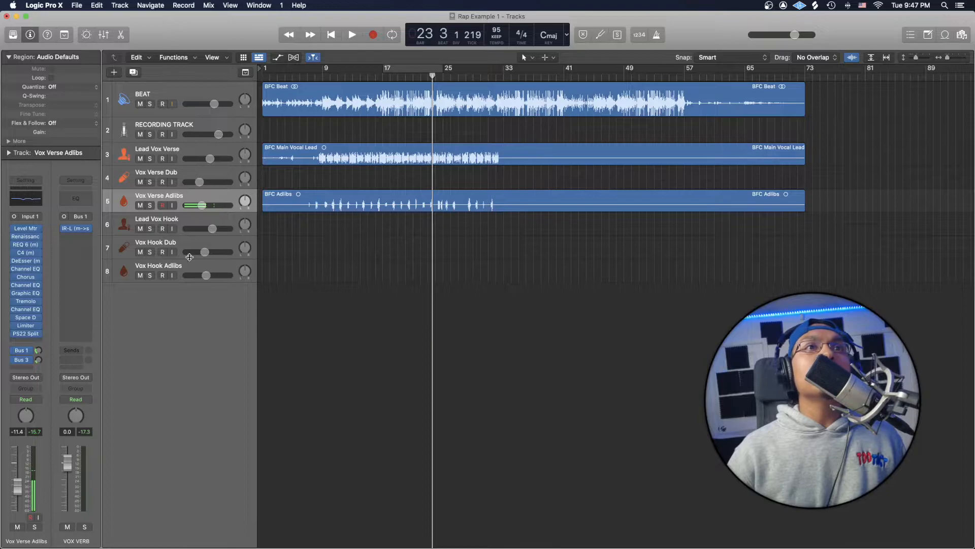
# Play the song briefly from bar 17 to hear the mix with the Output channel's plug-ins bypassed.
pyautogui.click(178, 269)
pyautogui.click(185, 195)
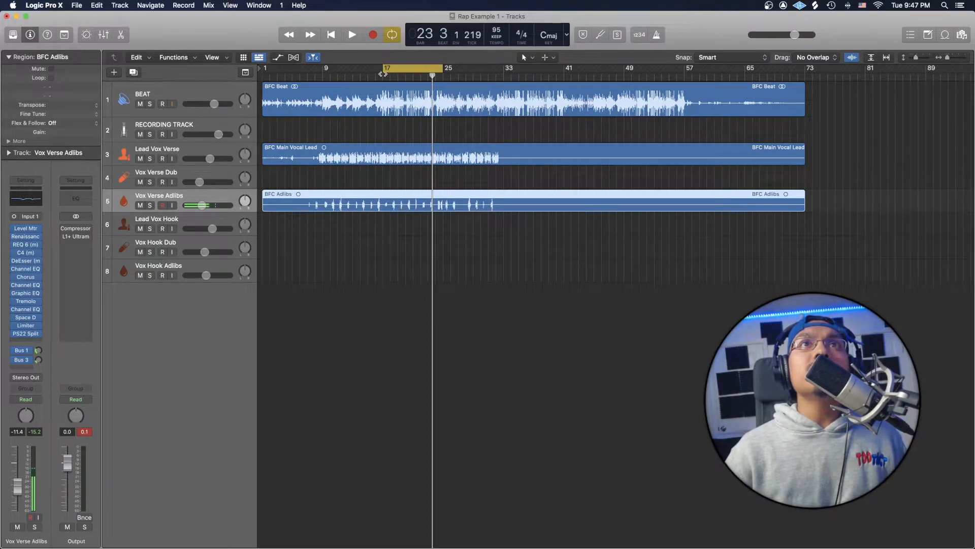
pyautogui.click(383, 75)
pyautogui.press('space')
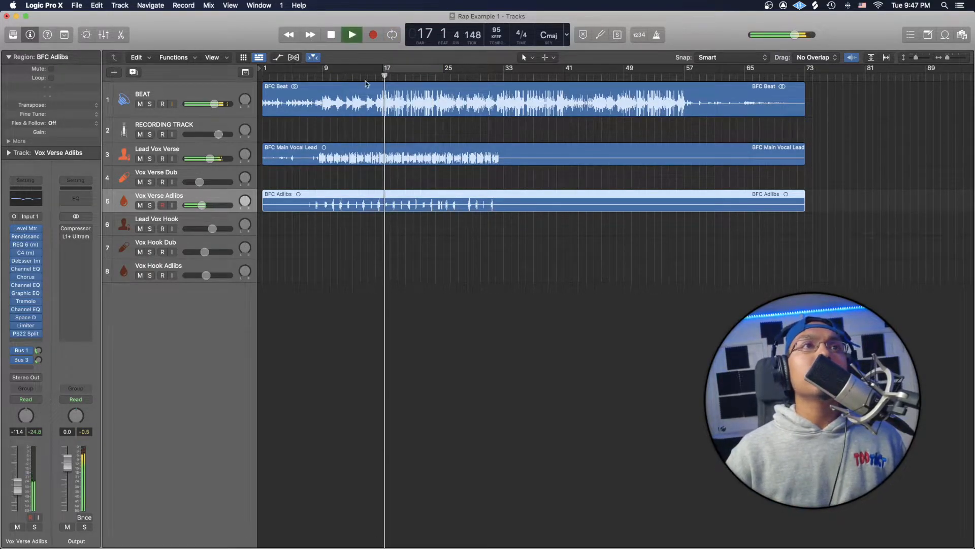
pyautogui.press('space')
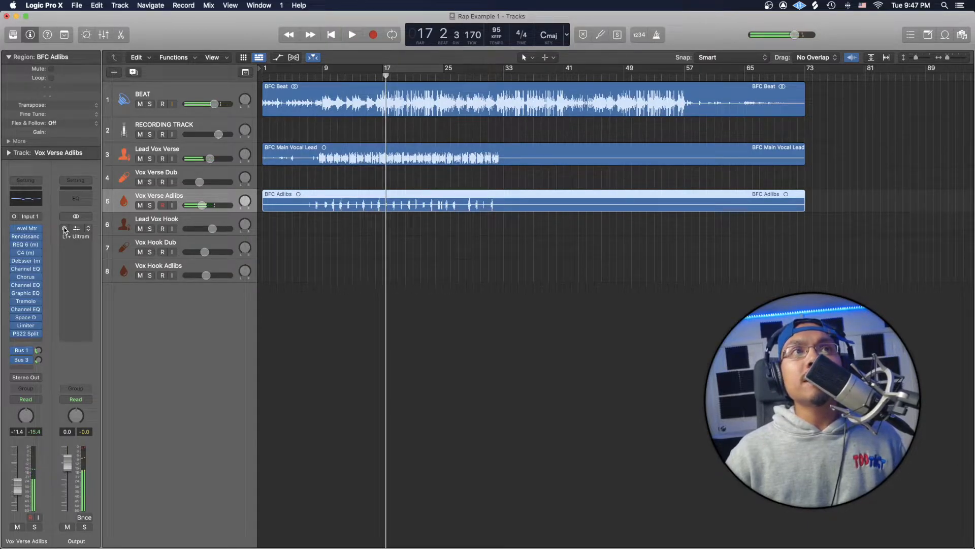
# Turn on the Compressor and L1+ Ultramaximizer on the Output channel and check the limiter during playback.
pyautogui.moveTo(64, 230); pyautogui.dragTo(66, 231)
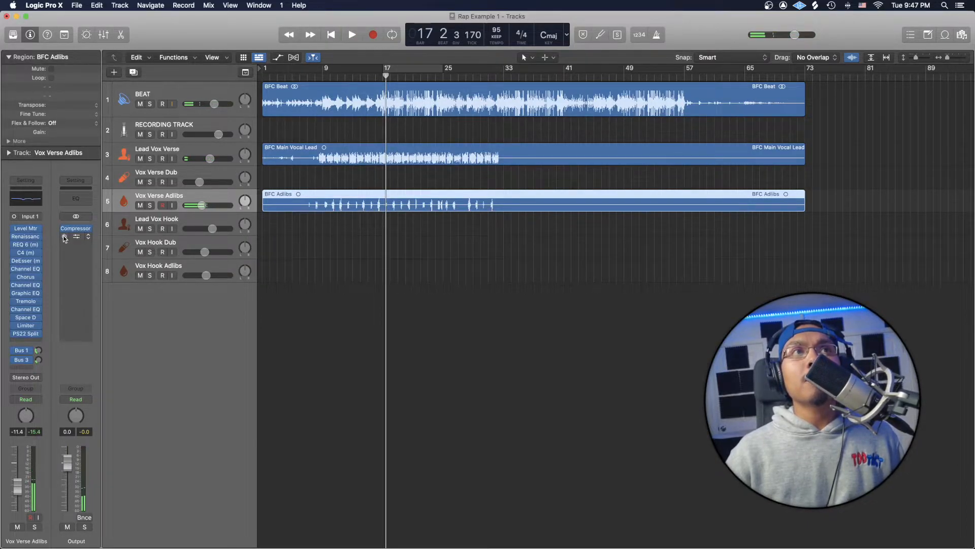
pyautogui.press('space')
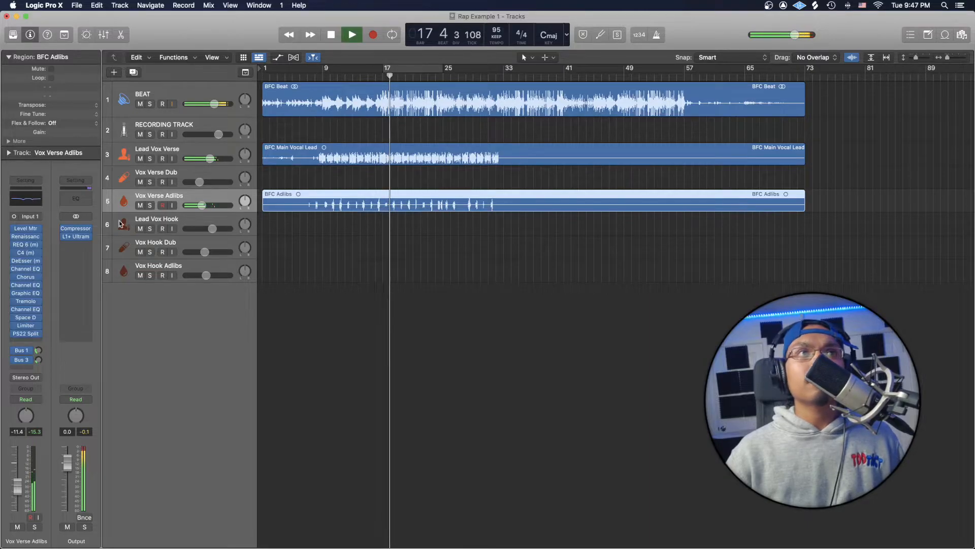
pyautogui.click(75, 237)
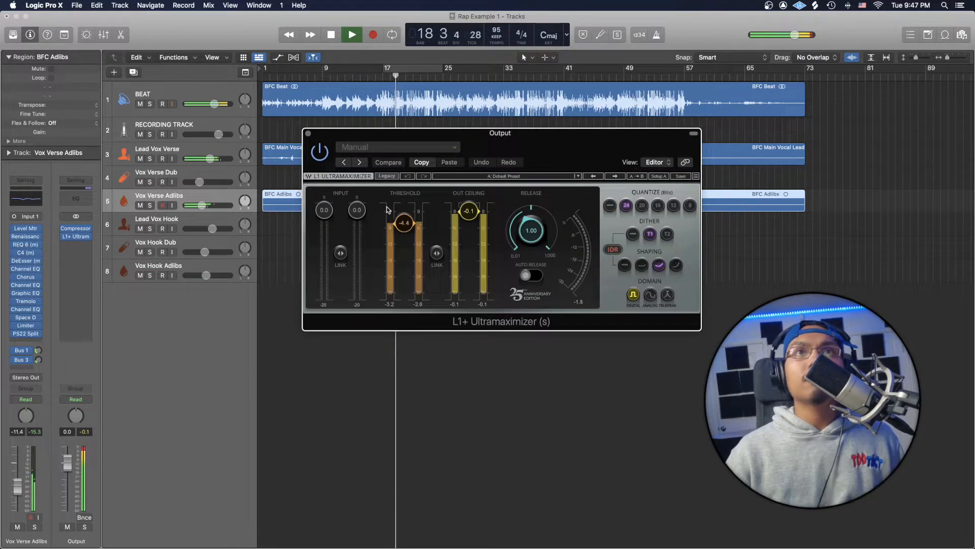
pyautogui.press('space')
pyautogui.moveTo(420, 139); pyautogui.dragTo(507, 183)
pyautogui.click(392, 178)
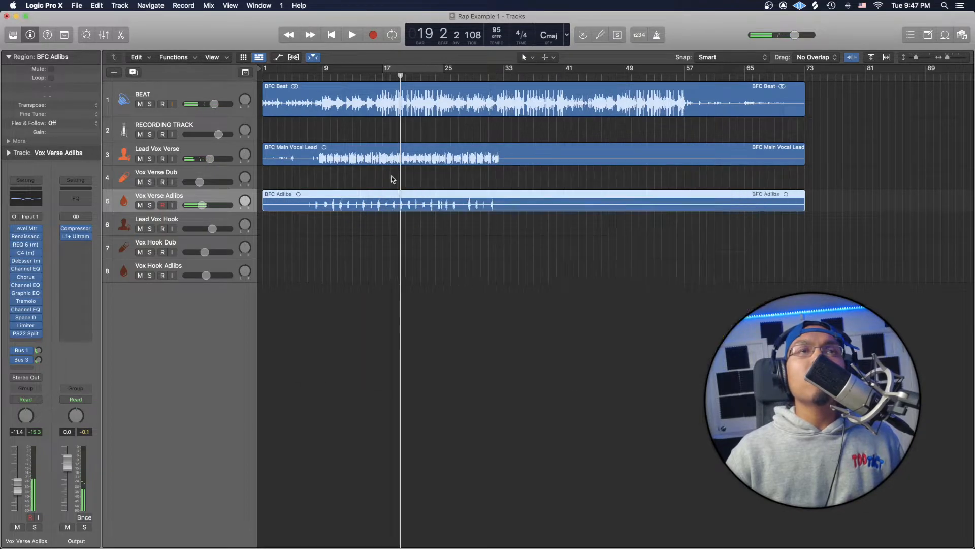
# Try a threshold of -1.6 in the Output channel's L1+ Ultramaximizer during playback, and set it to -4.8.
pyautogui.moveTo(90, 241)
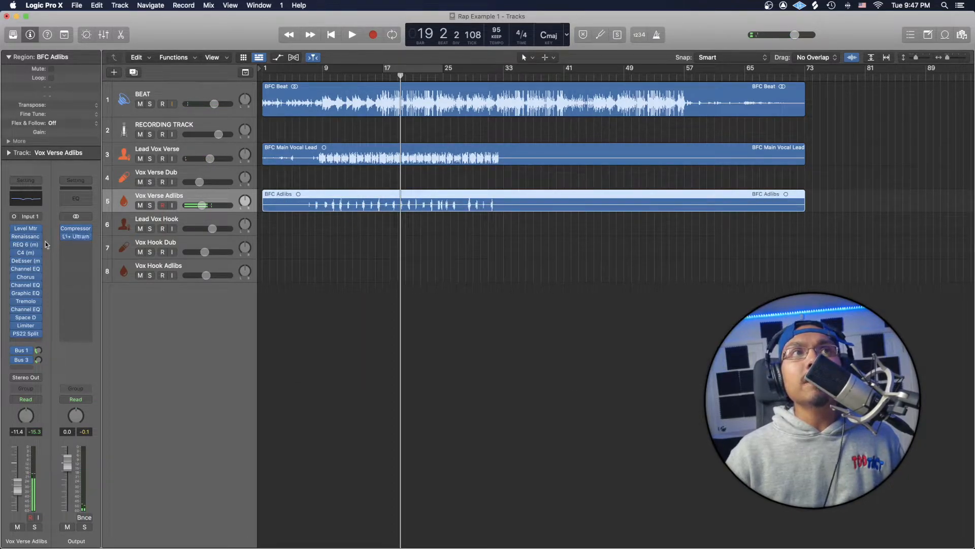
pyautogui.click(76, 238)
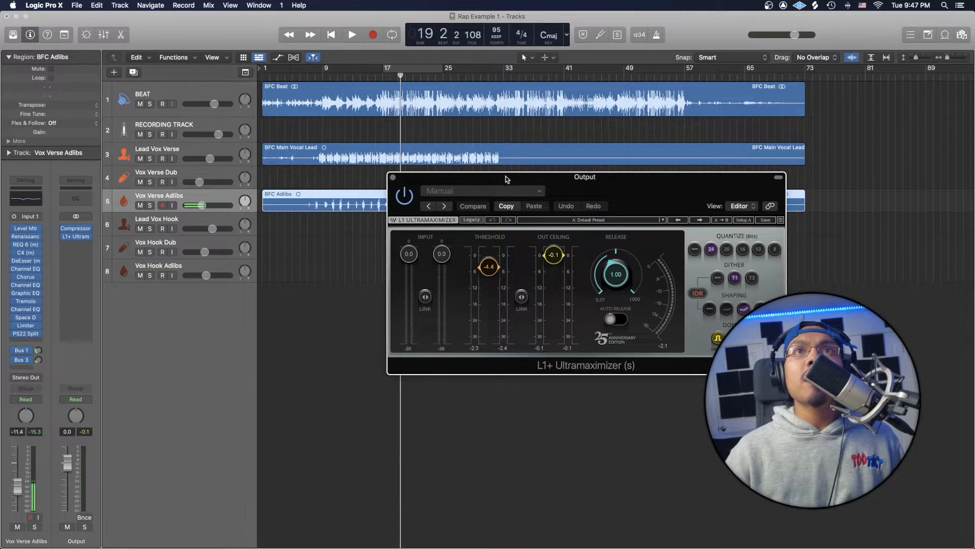
pyautogui.moveTo(506, 179); pyautogui.dragTo(371, 173)
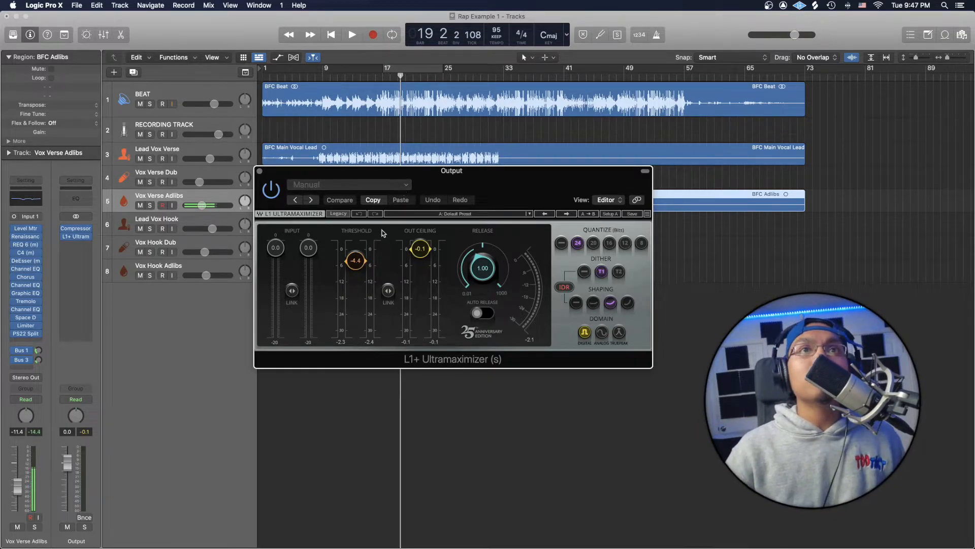
pyautogui.press('space')
pyautogui.moveTo(358, 267); pyautogui.dragTo(359, 271)
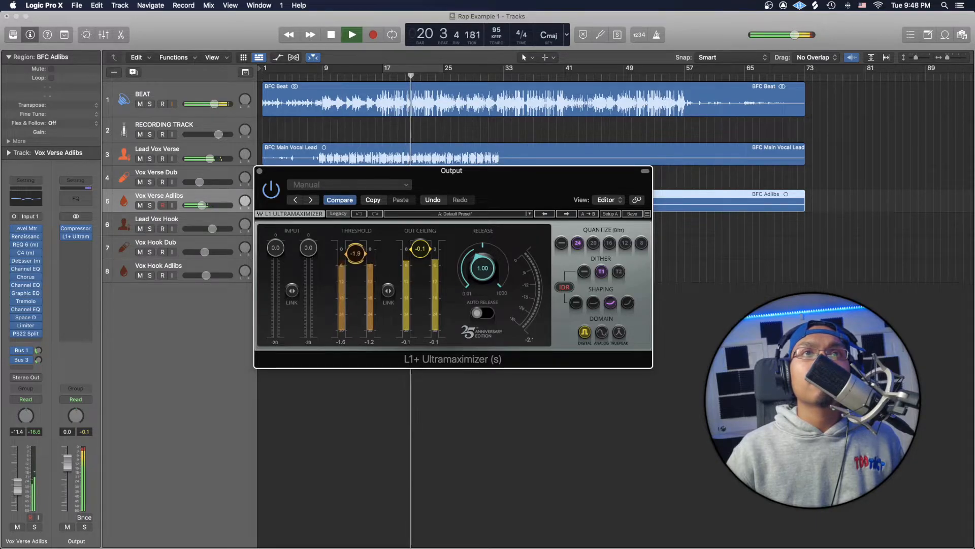
pyautogui.press('space')
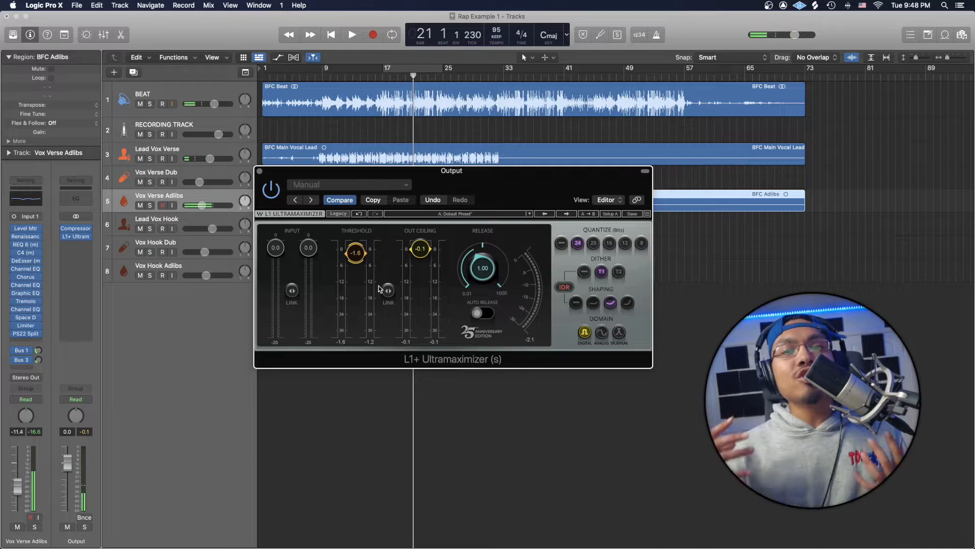
pyautogui.moveTo(358, 263); pyautogui.dragTo(358, 279)
pyautogui.press('space')
pyautogui.press('space')
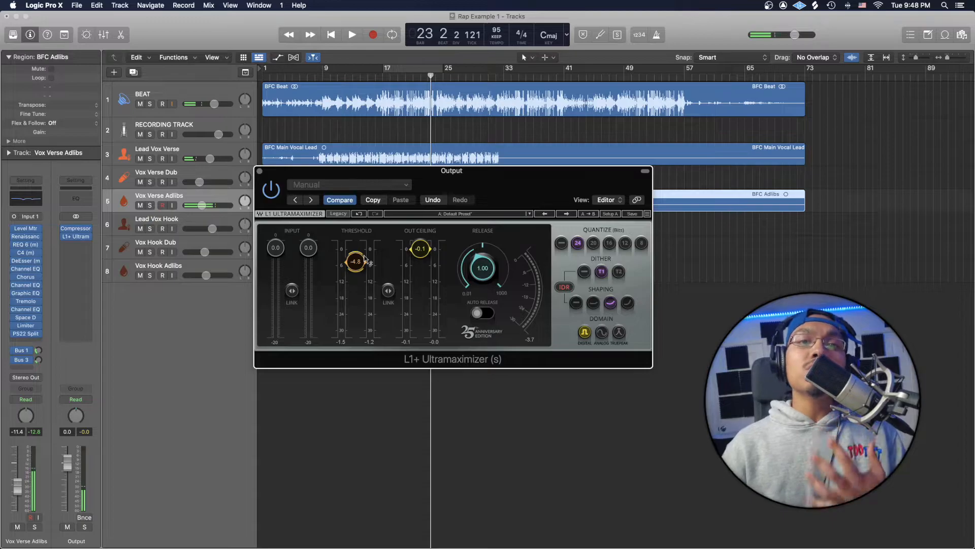
# Lower the Lead Vox Verse track's volume slightly while the song plays.
pyautogui.press('space')
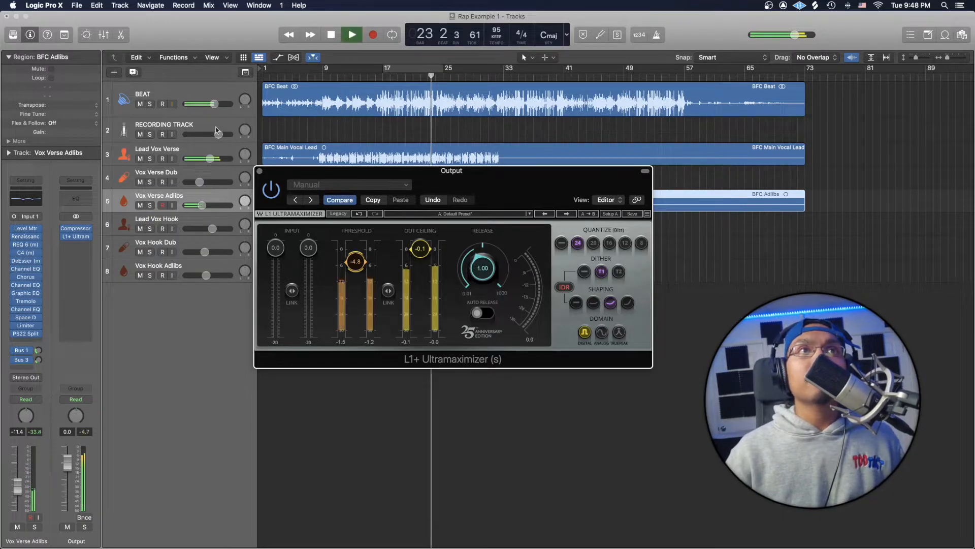
pyautogui.moveTo(210, 158); pyautogui.dragTo(206, 159)
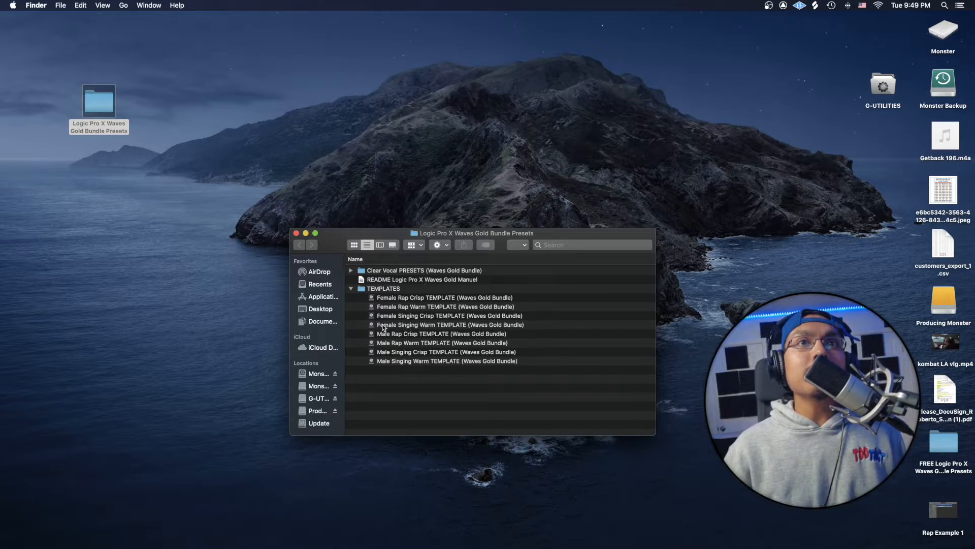
# Open the Female Singing Warm TEMPLATE (Waves Gold Bundle) and save it to the Desktop as Singing Example 1.
pyautogui.doubleClick(408, 328)
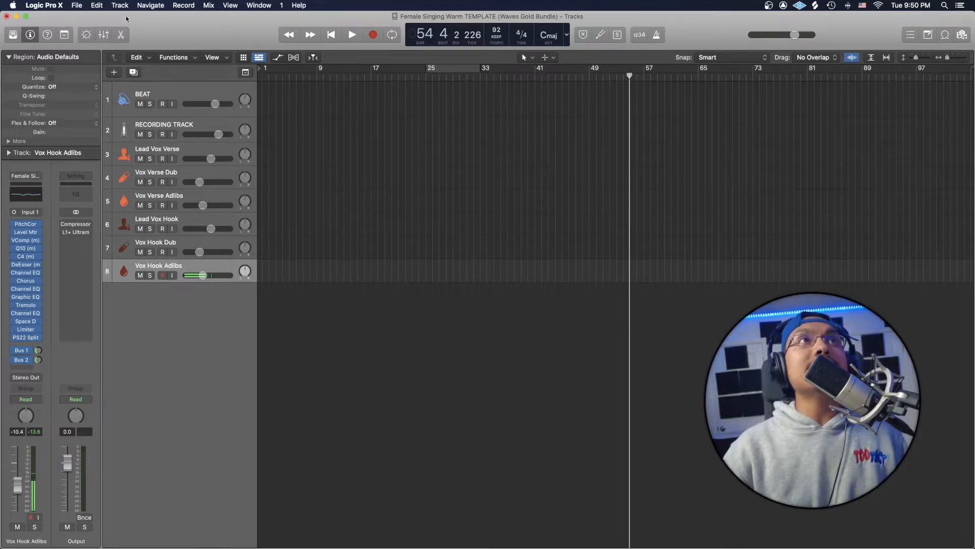
pyautogui.click(77, 4)
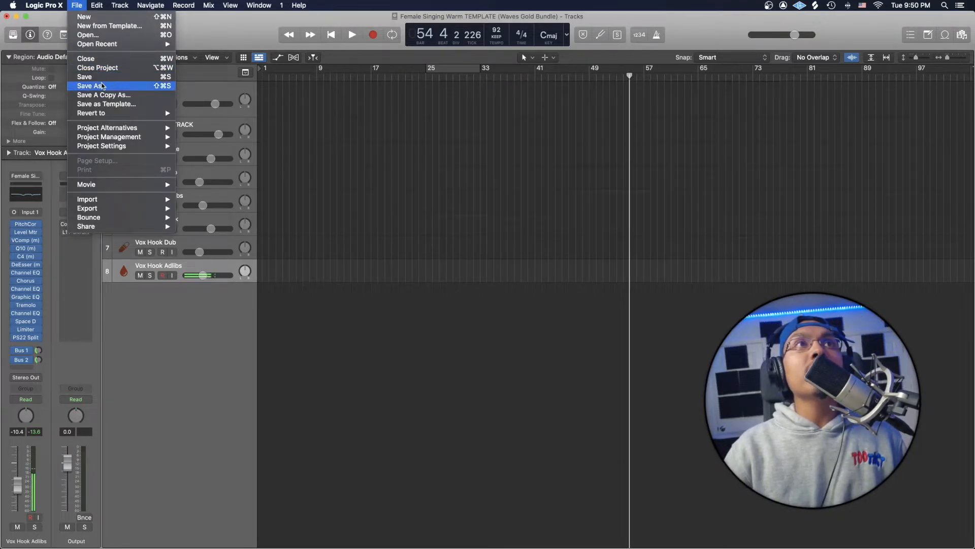
pyautogui.click(101, 86)
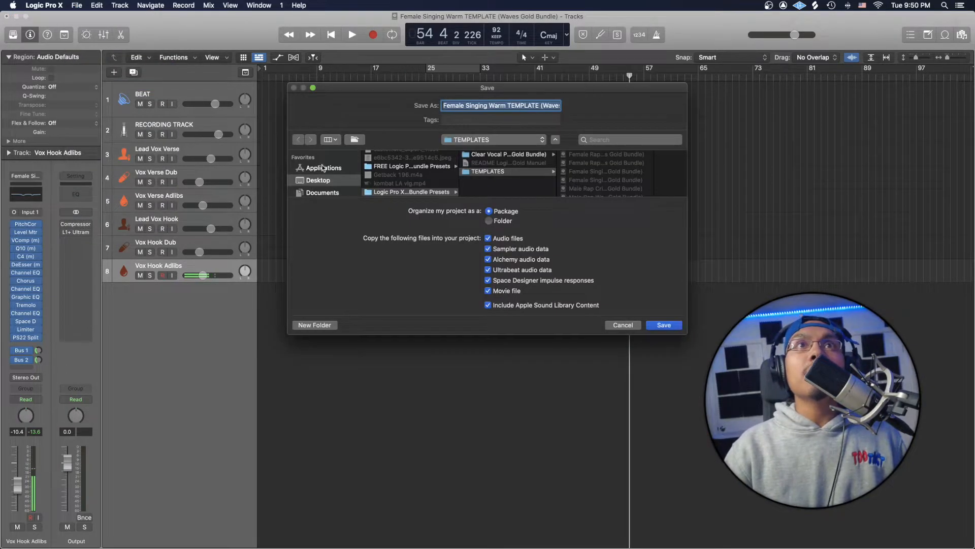
pyautogui.write('Singing Example 1')
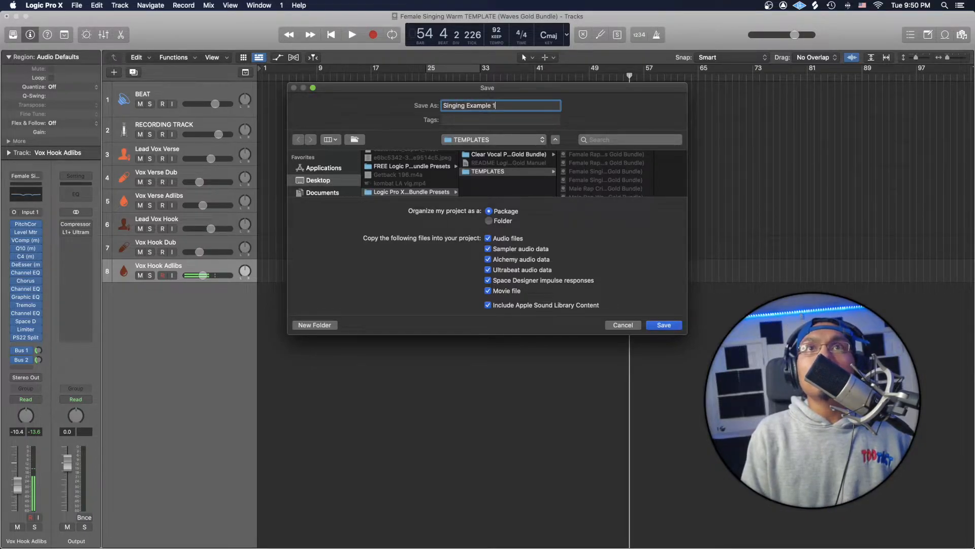
pyautogui.click(334, 181)
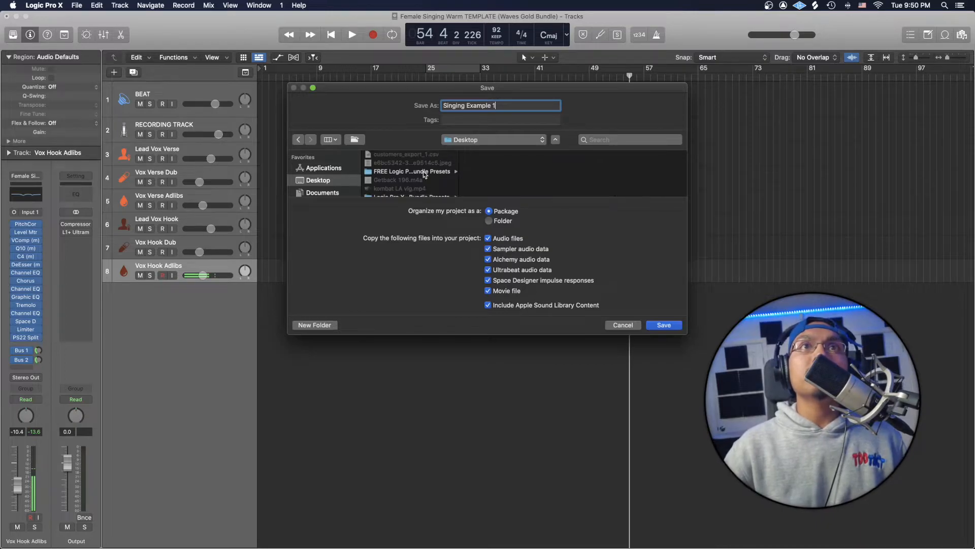
pyautogui.click(664, 325)
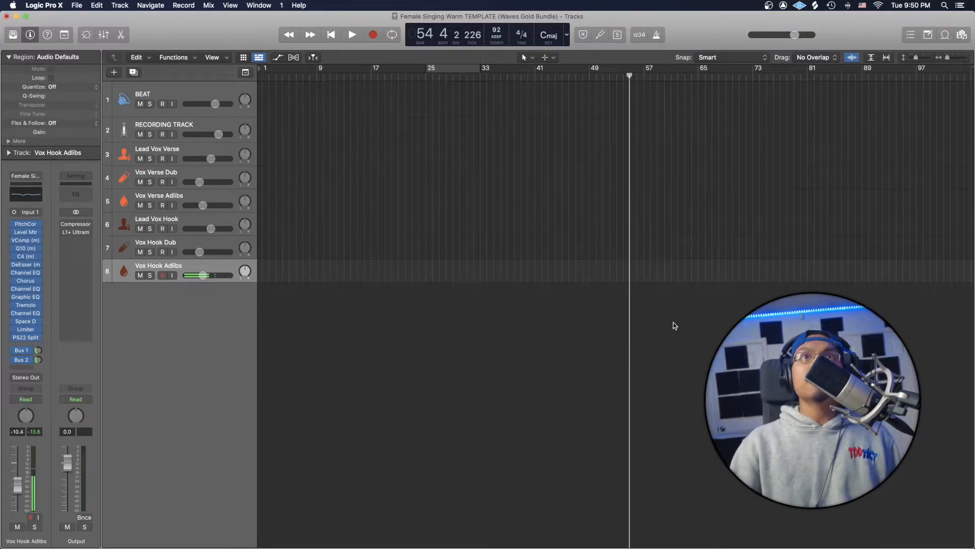
# Return the playhead to bar 1 and import the writemywrongs beat file onto the BEAT track at the start.
pyautogui.moveTo(635, 75); pyautogui.dragTo(164, 78)
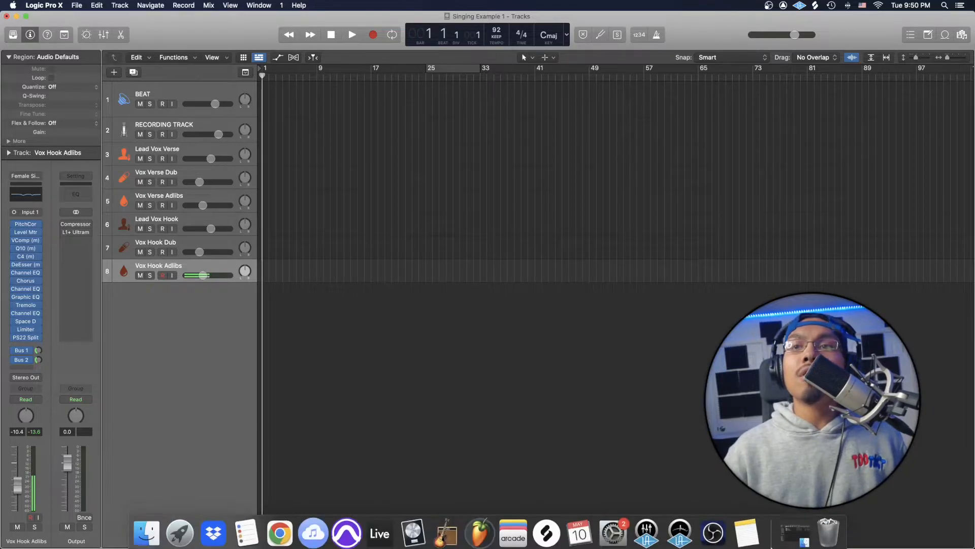
pyautogui.click(793, 539)
pyautogui.moveTo(680, 382); pyautogui.dragTo(269, 99)
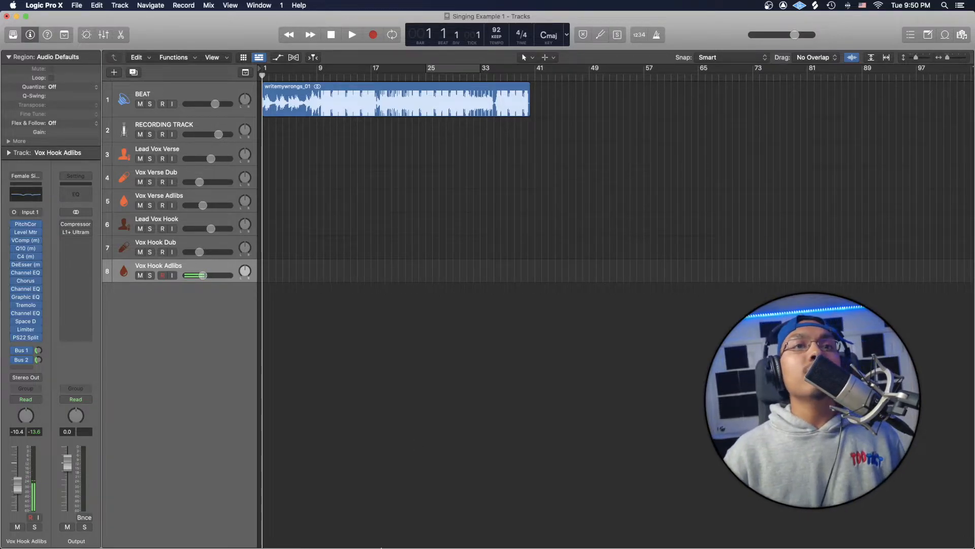
# Import the Main Vocal file onto the RECORDING TRACK, aligned with the beat at bar 1.
pyautogui.moveTo(381, 548)
pyautogui.rightClick(162, 530)
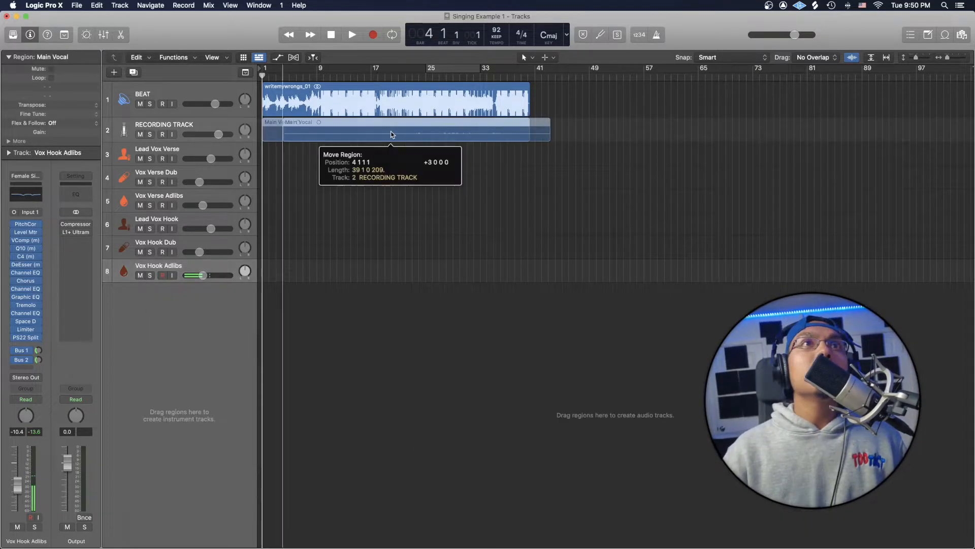
pyautogui.moveTo(391, 134); pyautogui.dragTo(371, 135)
pyautogui.click(385, 155)
# Solo the BEAT track and play it from bar 13 with its BPM Counter open to detect the tempo.
pyautogui.click(345, 72)
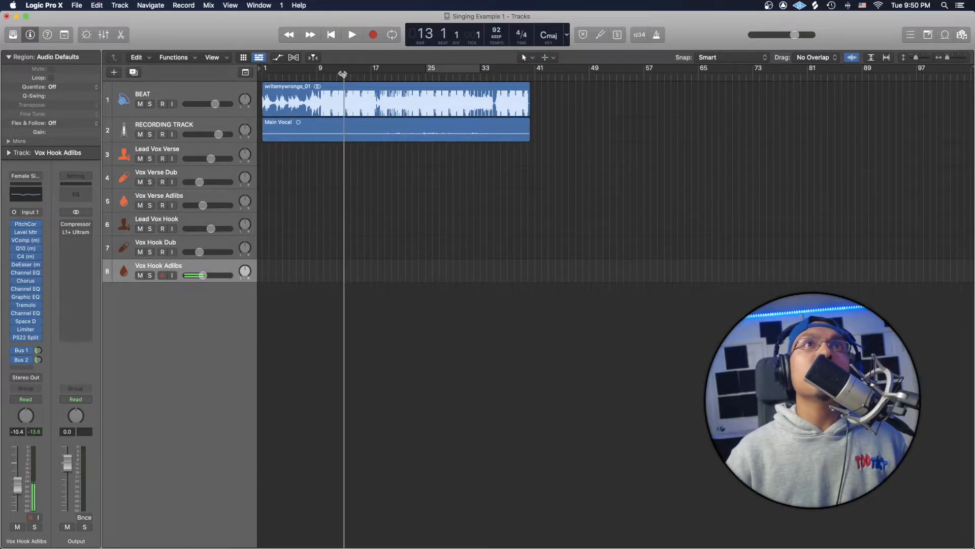
pyautogui.click(151, 104)
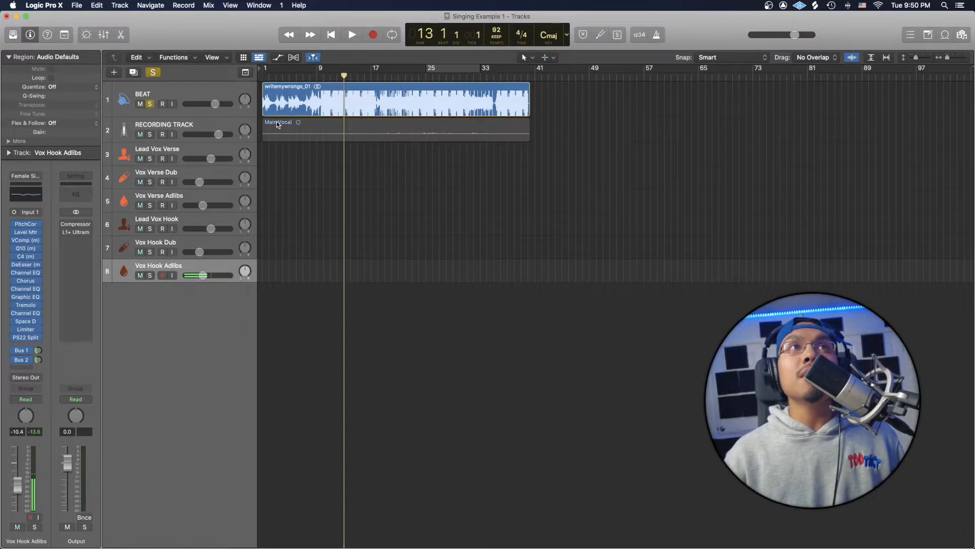
pyautogui.click(201, 92)
pyautogui.press('space')
pyautogui.click(26, 340)
pyautogui.moveTo(396, 133); pyautogui.dragTo(541, 137)
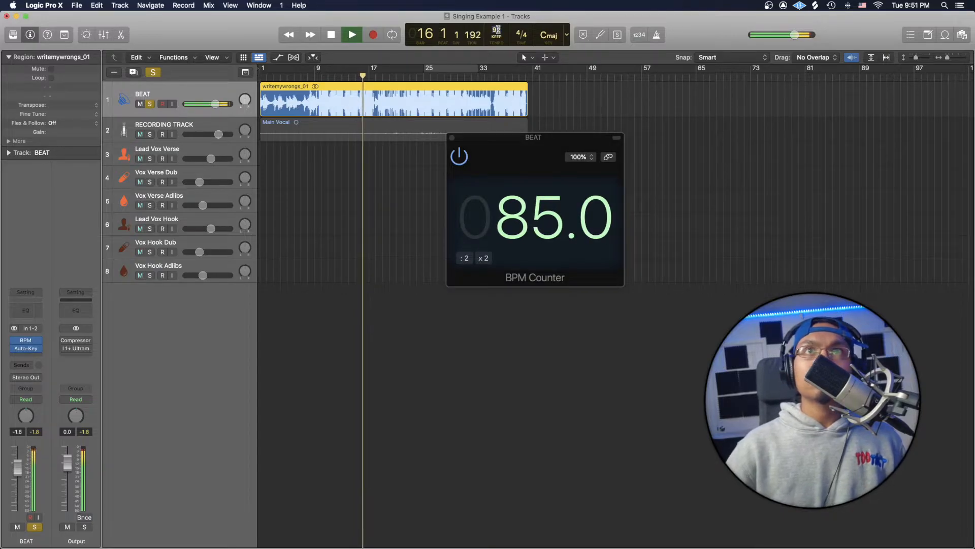
# Set the project tempo to 85 BPM, unsolo the beat and close the BPM Counter.
pyautogui.write('85')
pyautogui.press('Return')
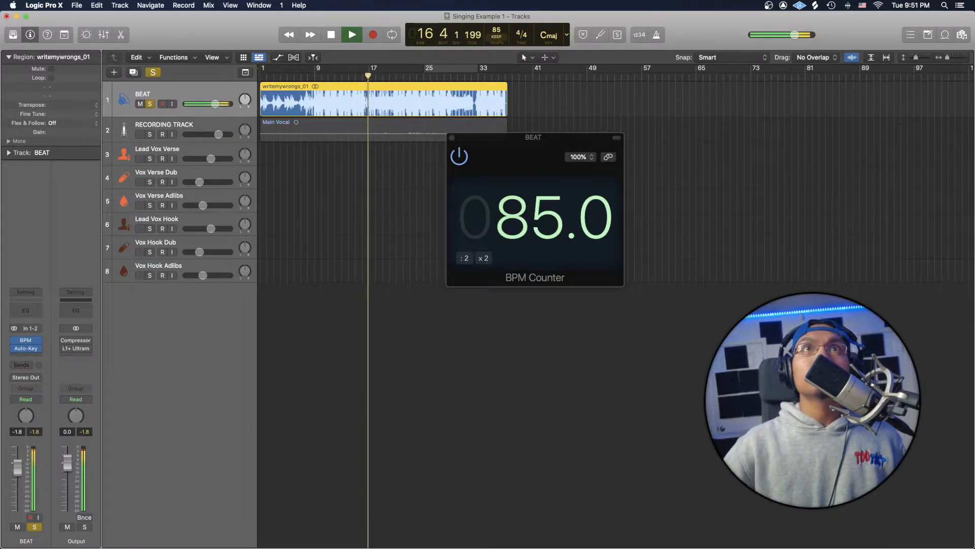
pyautogui.press('space')
pyautogui.press('s')
pyautogui.click(174, 123)
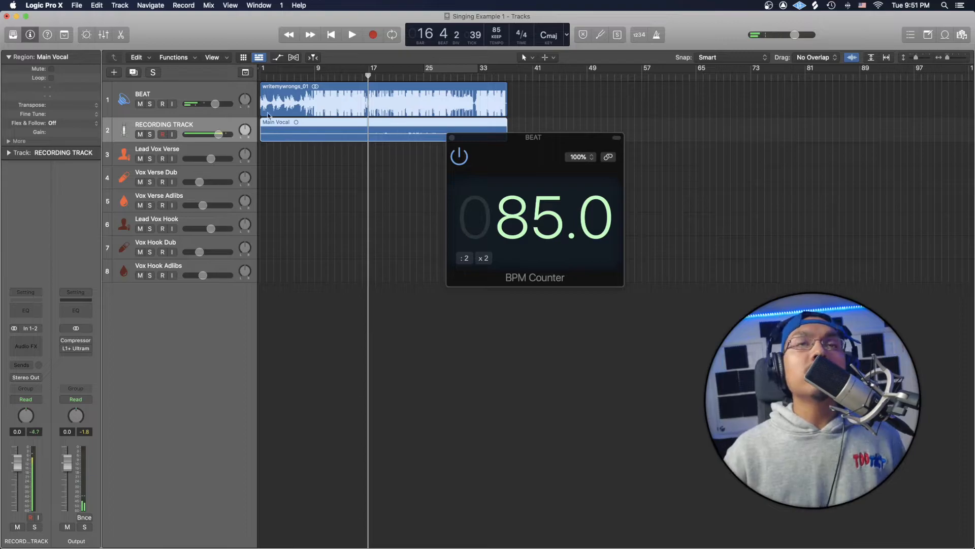
pyautogui.click(452, 137)
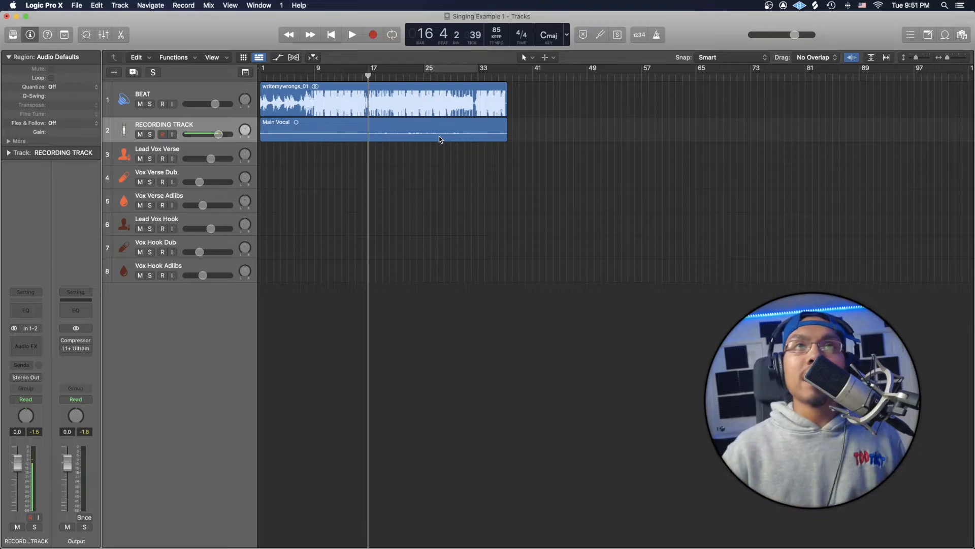
# Set the Main Vocal region's gain to +4.8 dB and play the song from around bar 22.
pyautogui.click(411, 77)
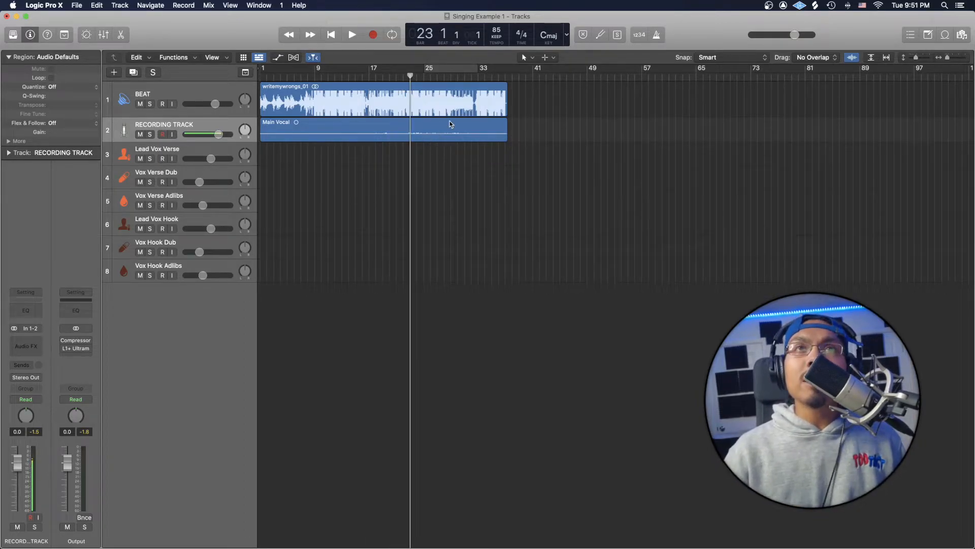
pyautogui.click(438, 133)
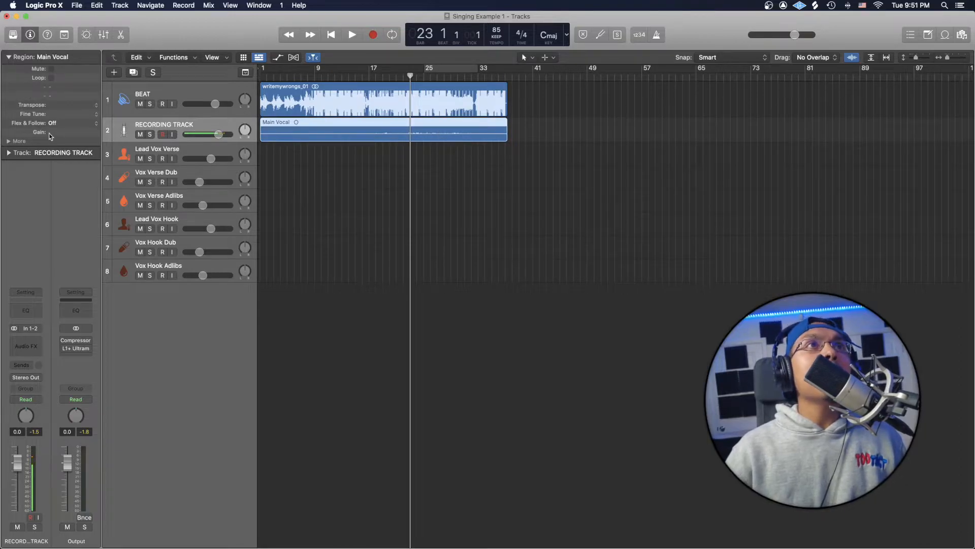
pyautogui.moveTo(56, 136)
pyautogui.mouseDown()
pyautogui.moveTo(58, 119)
pyautogui.moveTo(58, 142)
pyautogui.moveTo(56, 129)
pyautogui.mouseUp()
pyautogui.click(403, 75)
pyautogui.press('space')
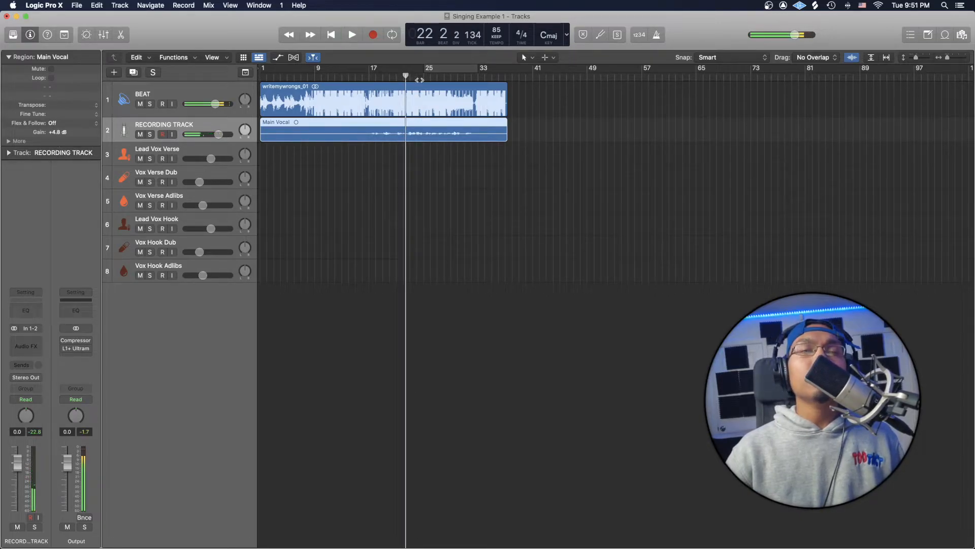
# Play the song from bar 23 and lower the BEAT track's volume to about -10.0 dB.
pyautogui.click(412, 74)
pyautogui.press('space')
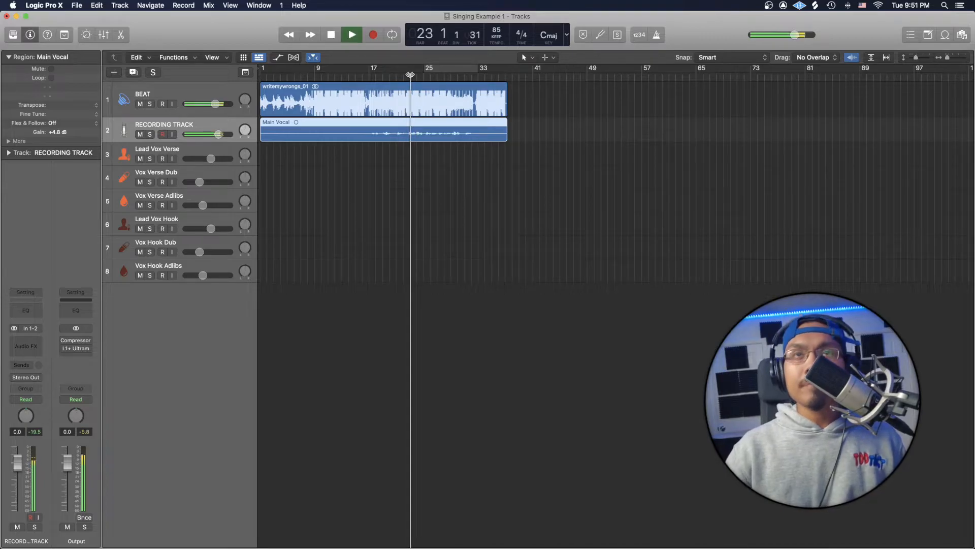
pyautogui.moveTo(216, 104); pyautogui.dragTo(205, 105)
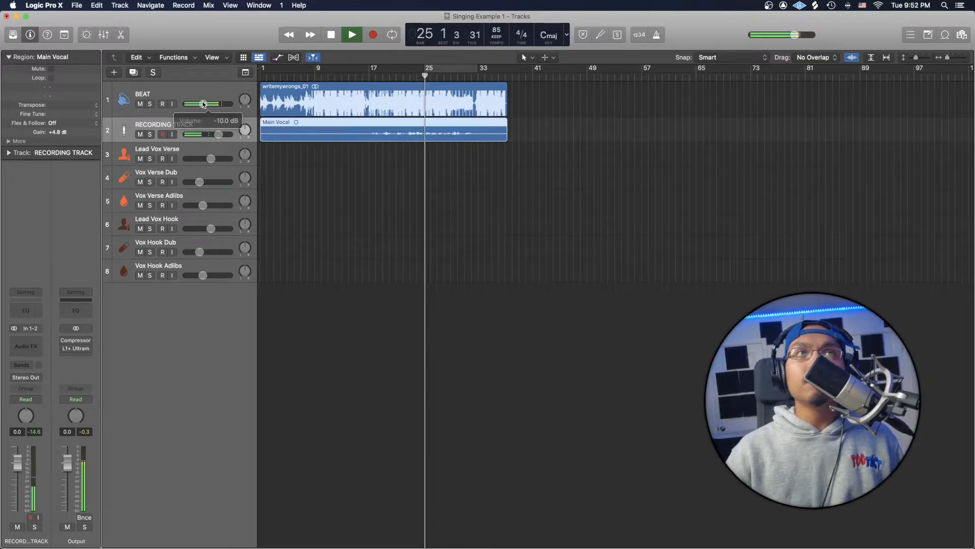
# Stop playback, open Auto-Key on the BEAT track to check the beat's key, and place the playhead at bar 11.
pyautogui.press('space')
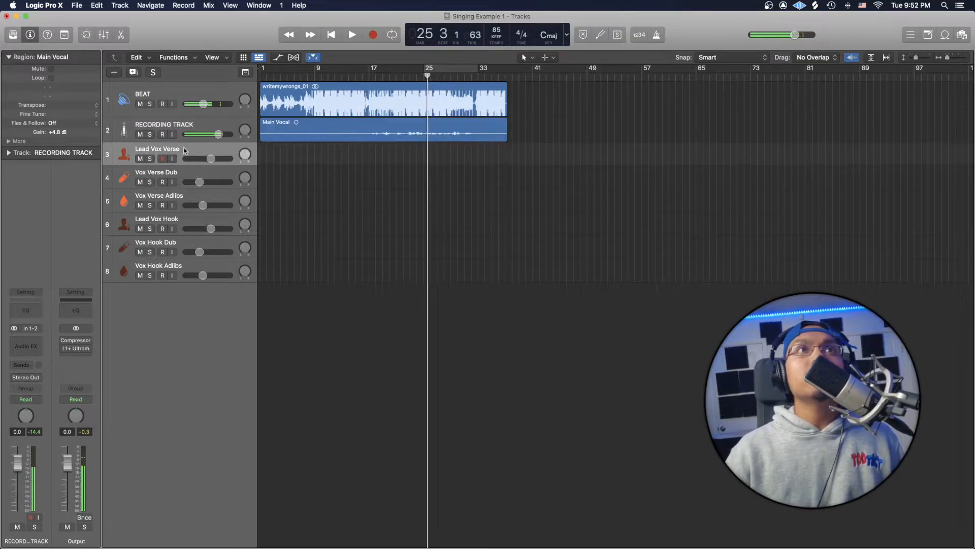
pyautogui.click(203, 144)
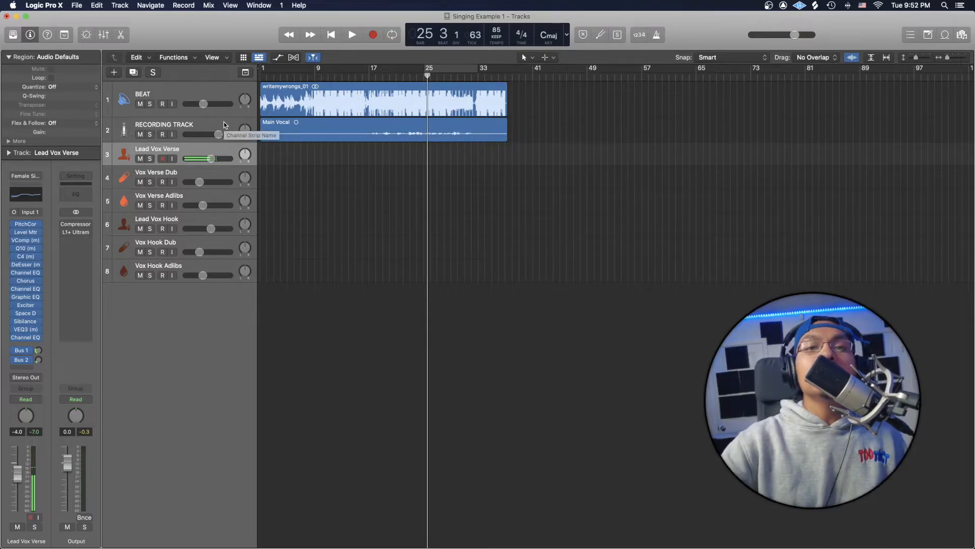
pyautogui.click(194, 90)
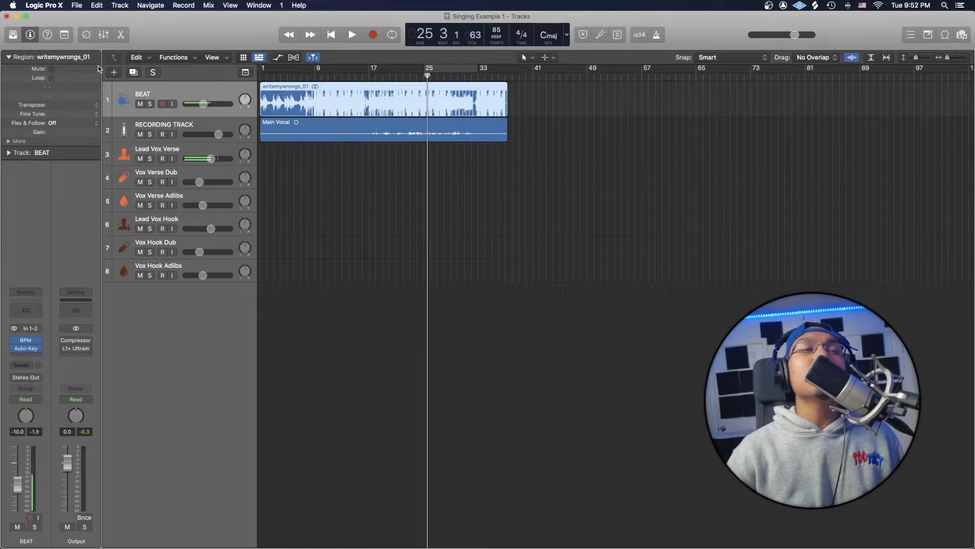
pyautogui.click(28, 349)
pyautogui.moveTo(388, 146); pyautogui.dragTo(386, 180)
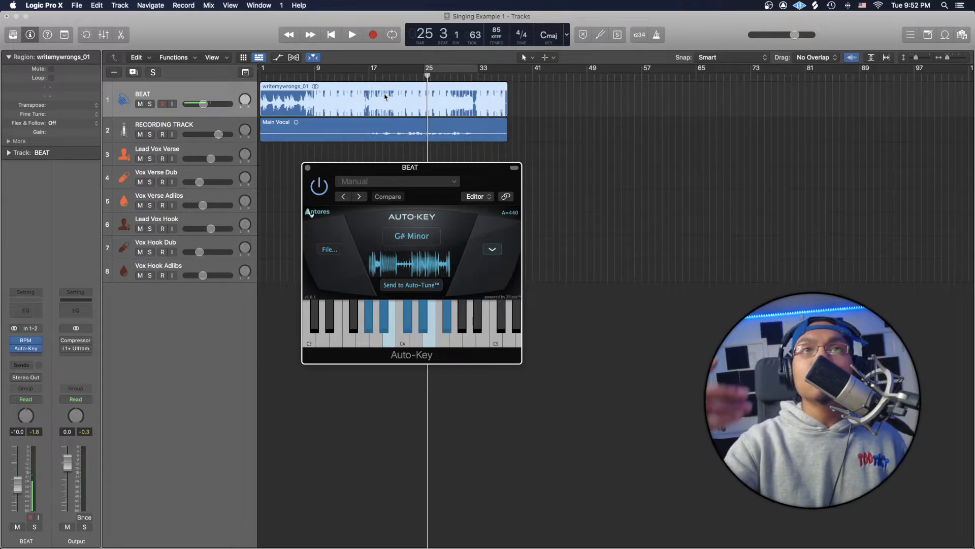
pyautogui.click(331, 79)
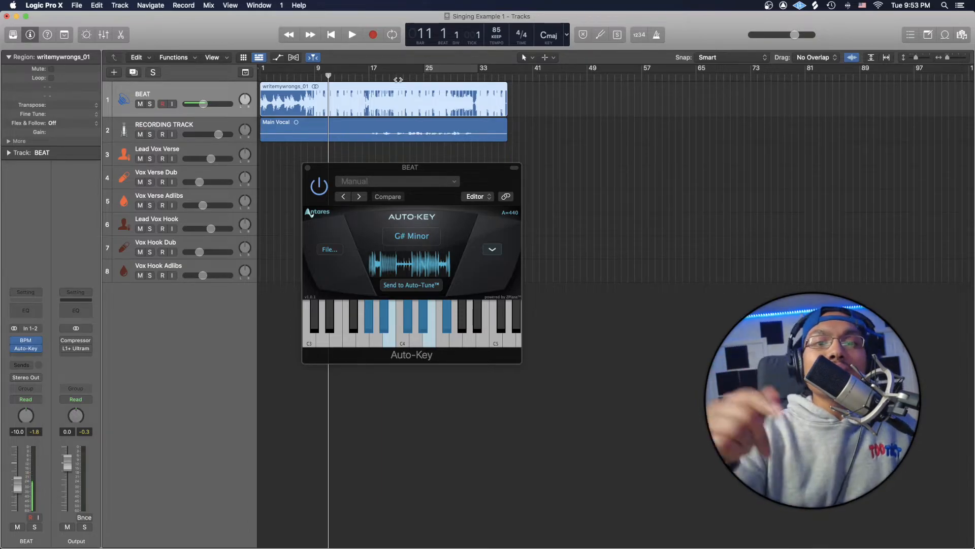
# Hide the Auto-Key window and play the song from around bar 22, stopping after a short listen.
pyautogui.press('v')
pyautogui.click(400, 190)
pyautogui.click(405, 76)
pyautogui.click(410, 76)
pyautogui.press('space')
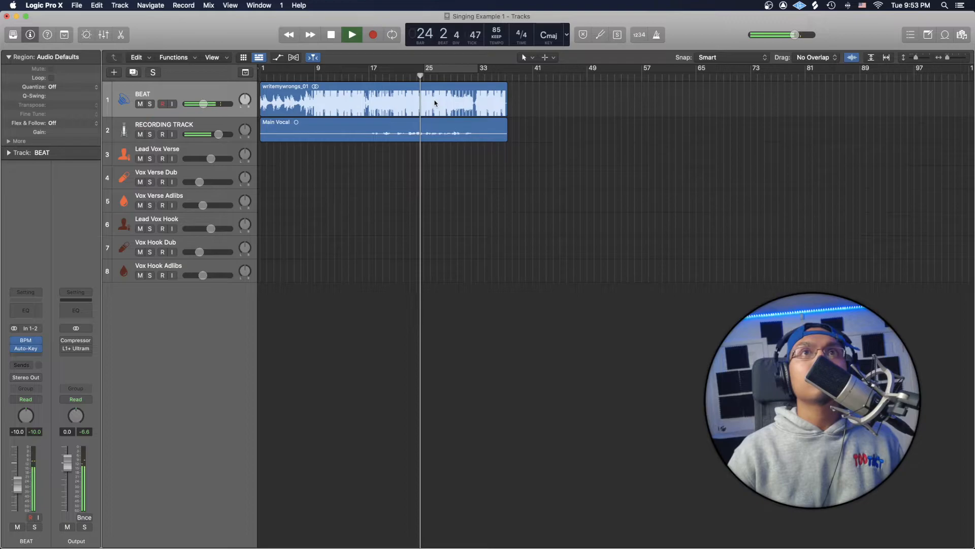
pyautogui.press('space')
# Open the Pitch Correction plug-in of the Lead Vox Verse track and place its window below the recorded vocal.
pyautogui.click(190, 148)
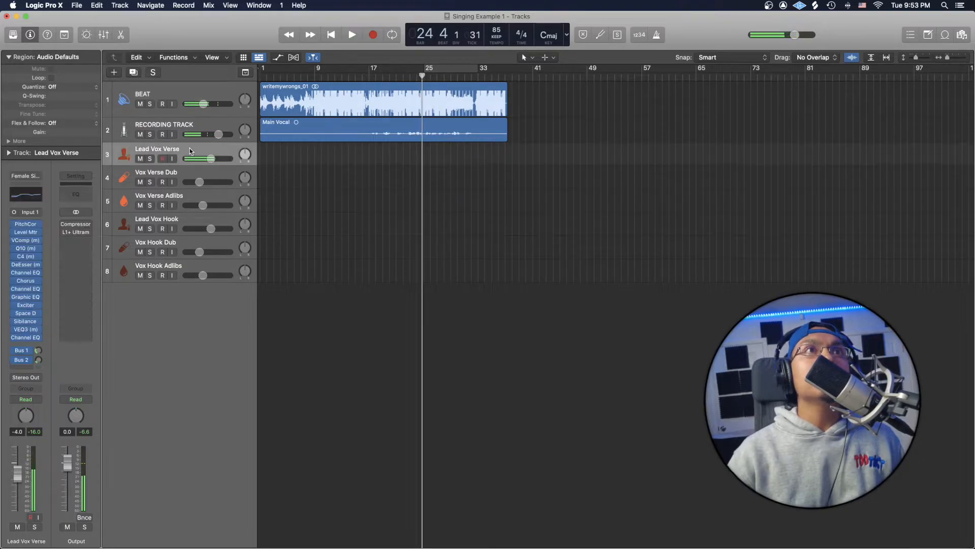
pyautogui.click(30, 226)
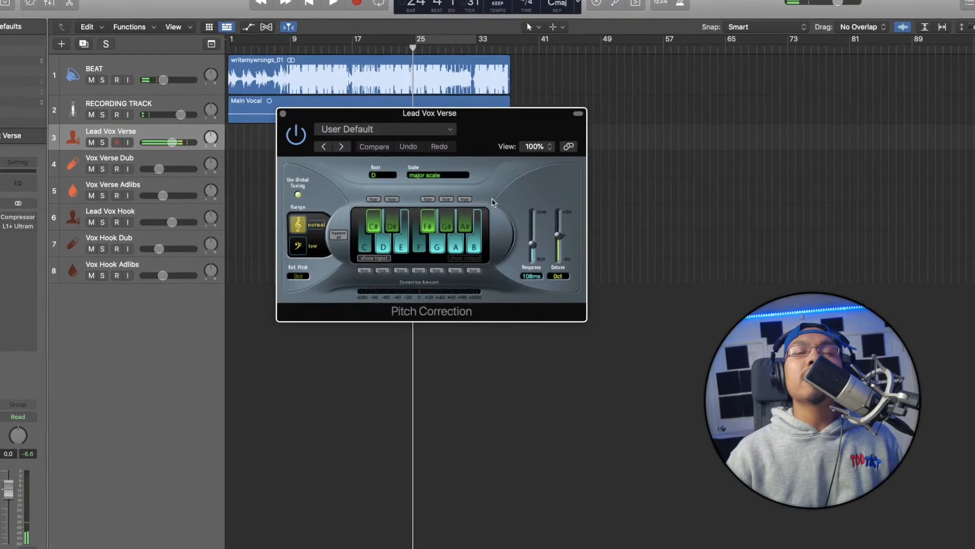
pyautogui.moveTo(384, 126); pyautogui.dragTo(285, 137)
pyautogui.moveTo(221, 94); pyautogui.dragTo(192, 104)
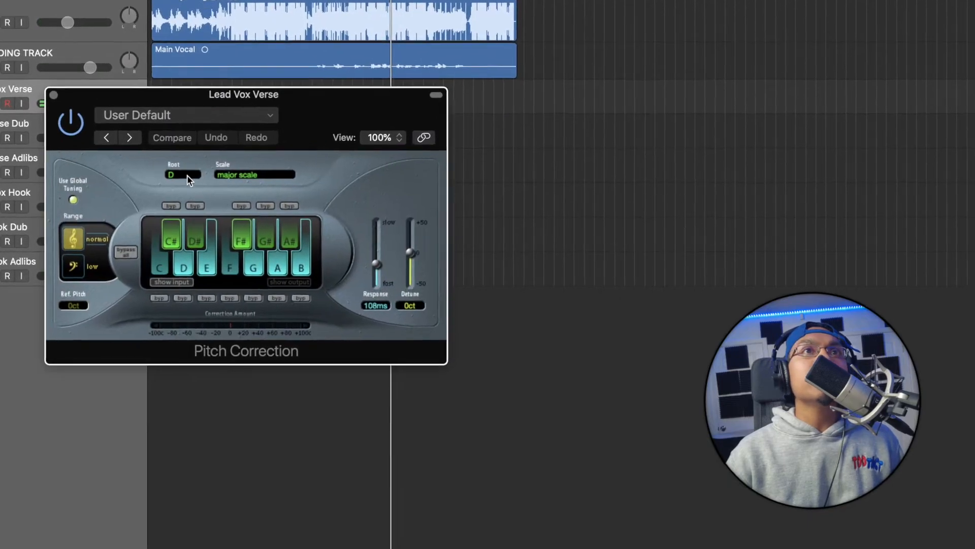
# Detect the beat's key with Auto-Key on the BEAT track, then close the Auto-Key window.
pyautogui.click(30, 24)
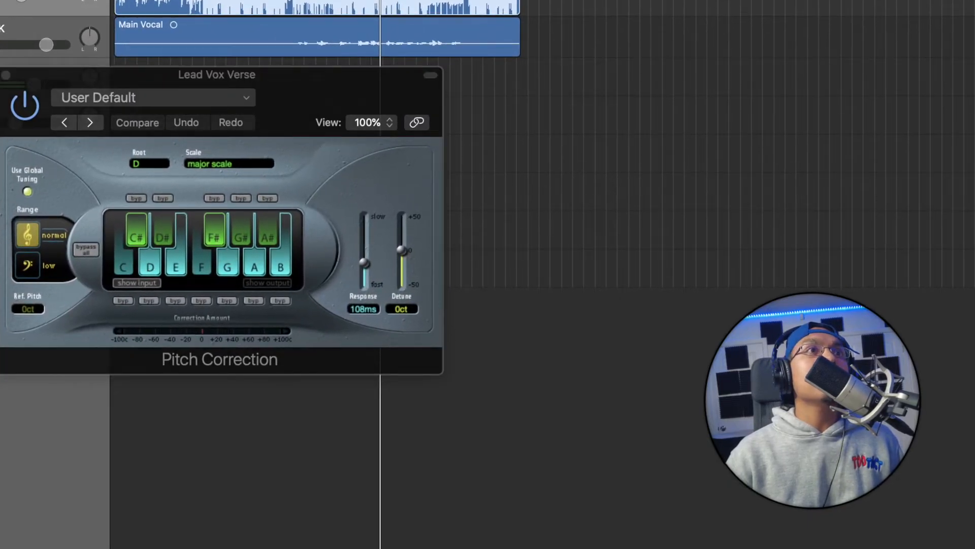
pyautogui.click(2, 203)
pyautogui.click(260, 1)
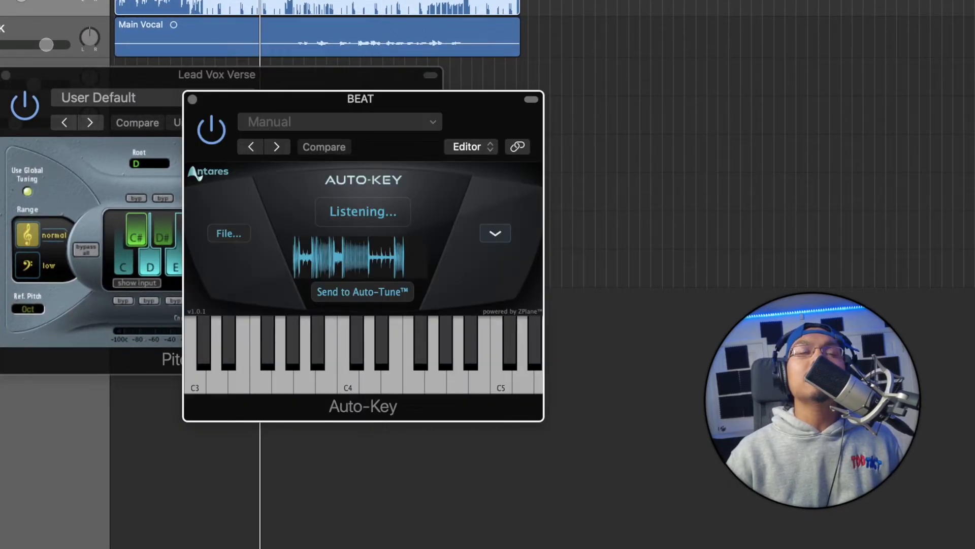
pyautogui.hscroll(1, 261, 10)
pyautogui.hscroll(-1, 370, 23)
pyautogui.hscroll(1, 370, 23)
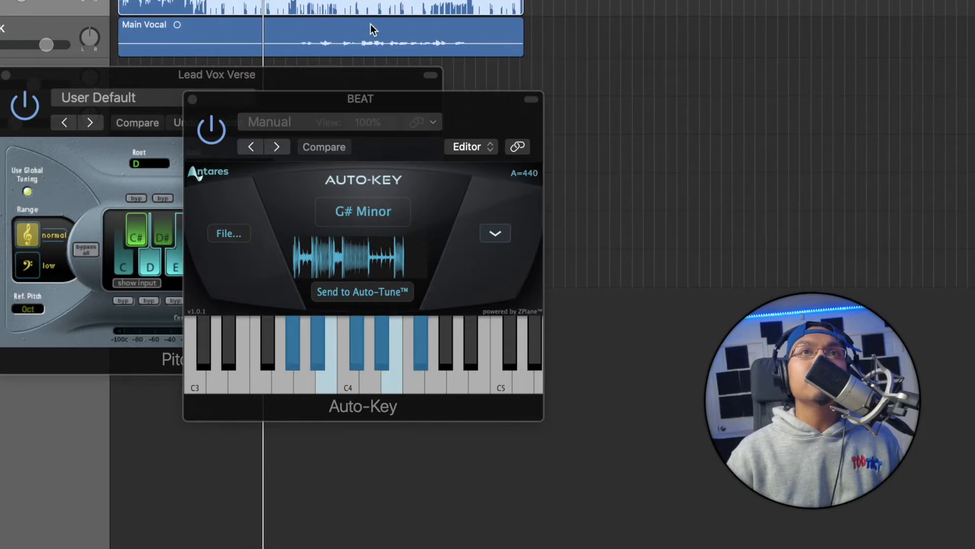
pyautogui.click(192, 99)
# Set the Lead Vox Verse Pitch Correction to root G# with the natural min scale.
pyautogui.moveTo(139, 76); pyautogui.dragTo(276, 91)
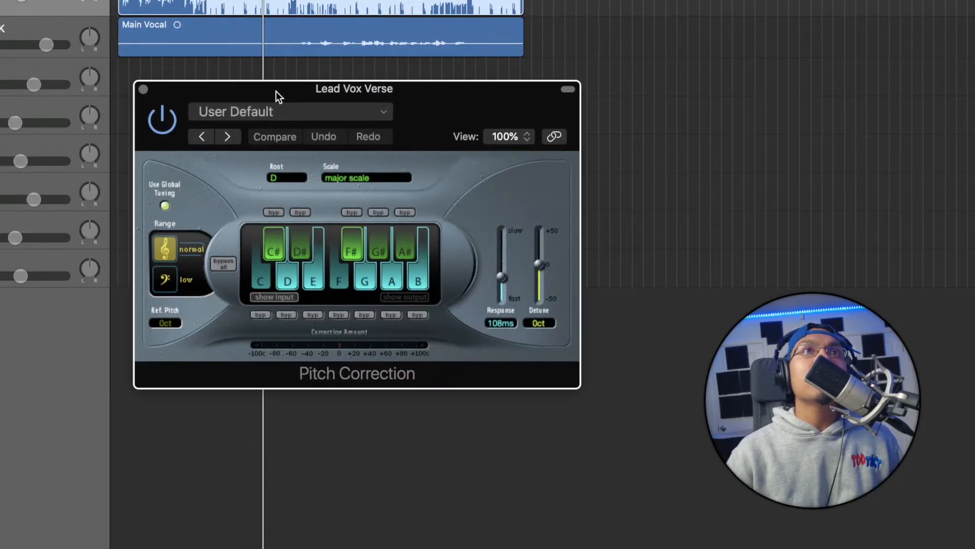
pyautogui.click(275, 179)
pyautogui.click(285, 262)
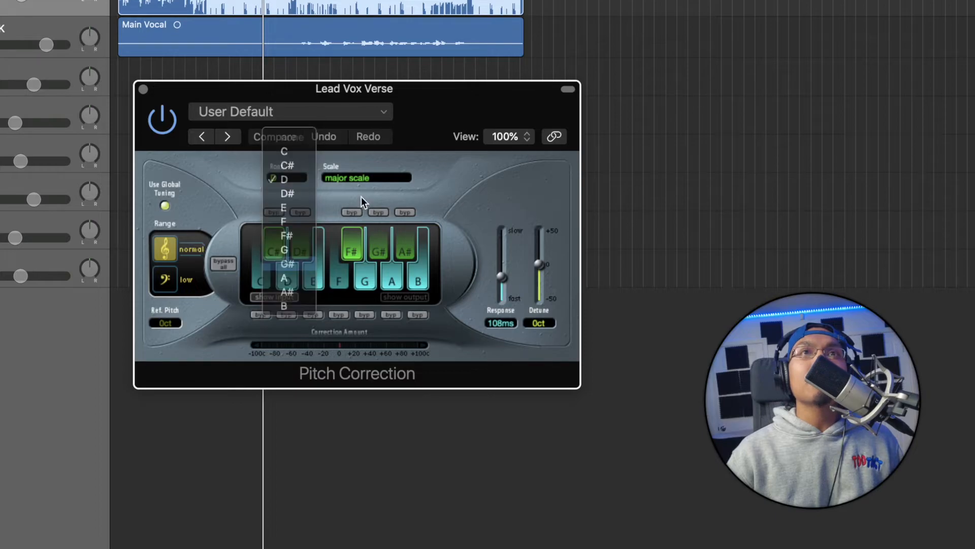
pyautogui.click(356, 178)
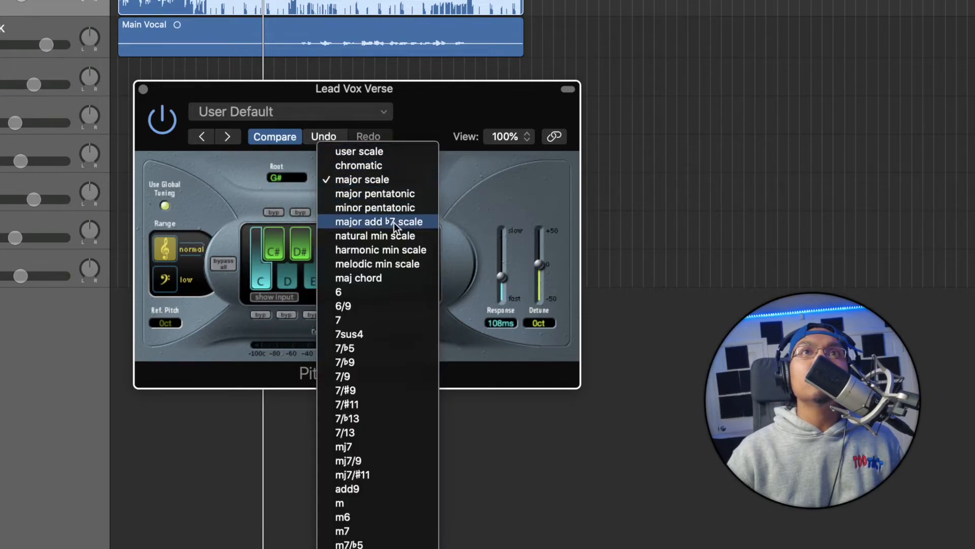
pyautogui.click(380, 236)
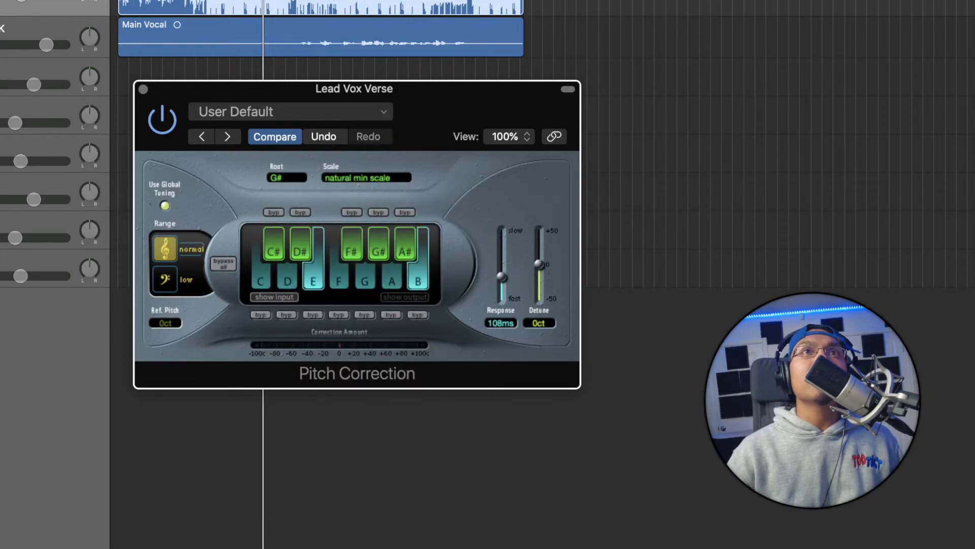
pyautogui.moveTo(388, 87); pyautogui.dragTo(350, 168)
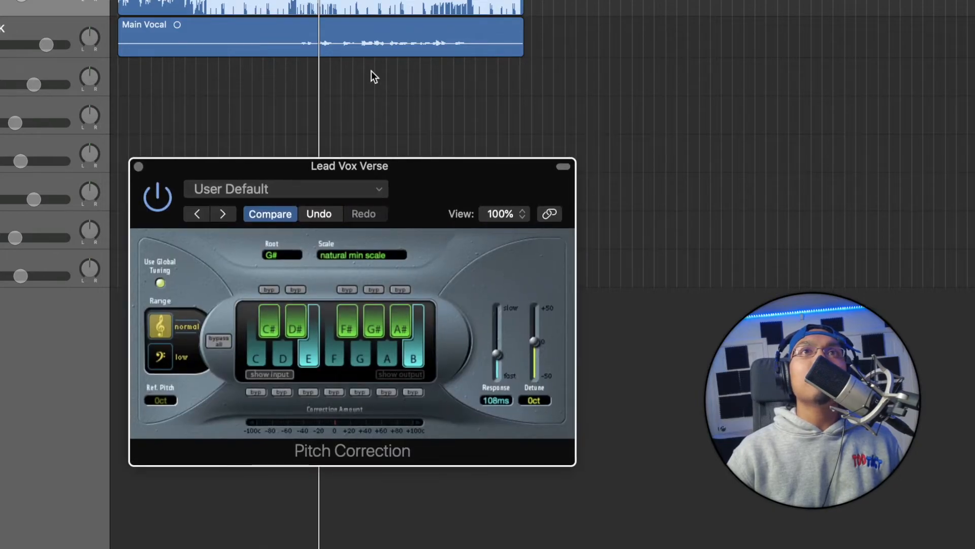
# Move the playhead forward into the vocal part and play the song.
pyautogui.press('.')
pyautogui.press('.')
pyautogui.press('.')
pyautogui.press(',')
pyautogui.press('space')
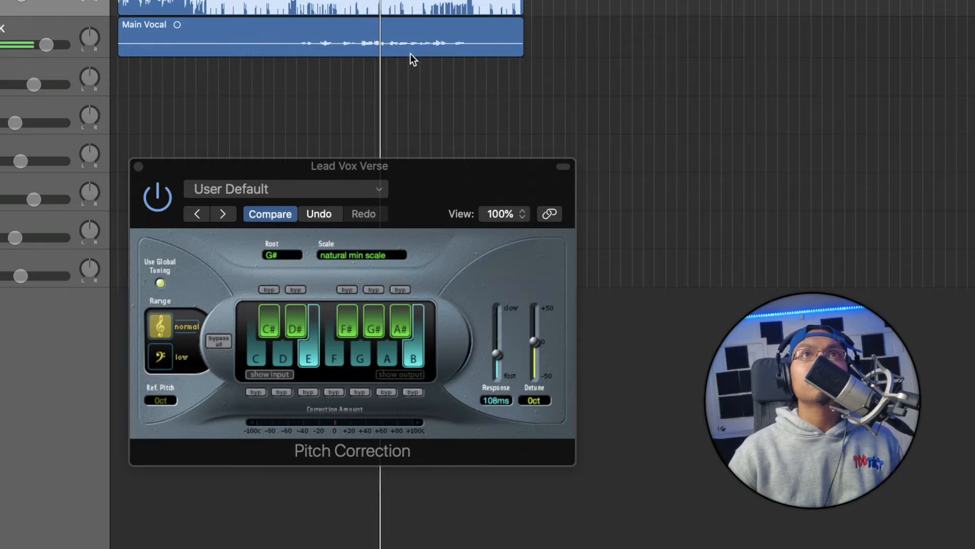
# Move the Main Vocal region onto the Lead Vox Verse track and set its Pitch Correction Response to 84.0 ms.
pyautogui.moveTo(379, 48); pyautogui.dragTo(370, 71)
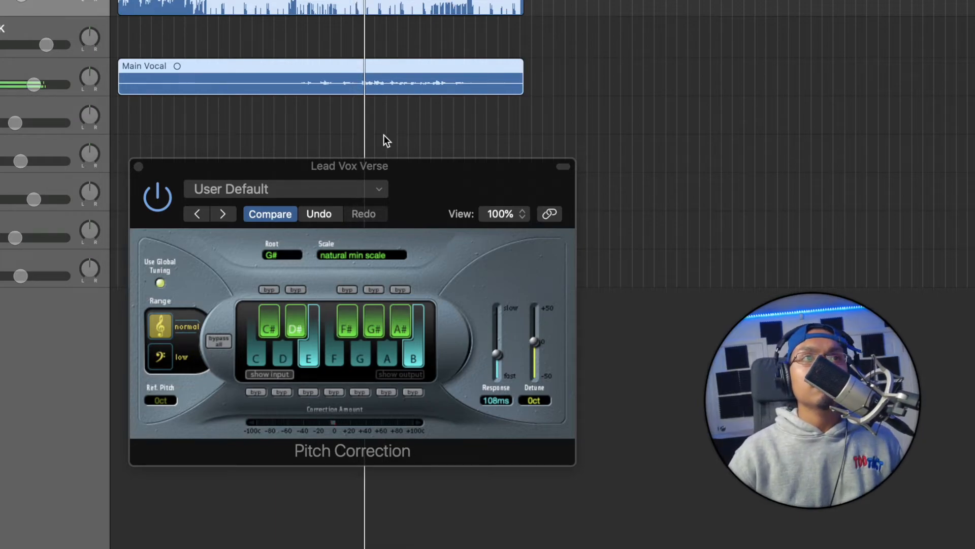
pyautogui.click(4, 63)
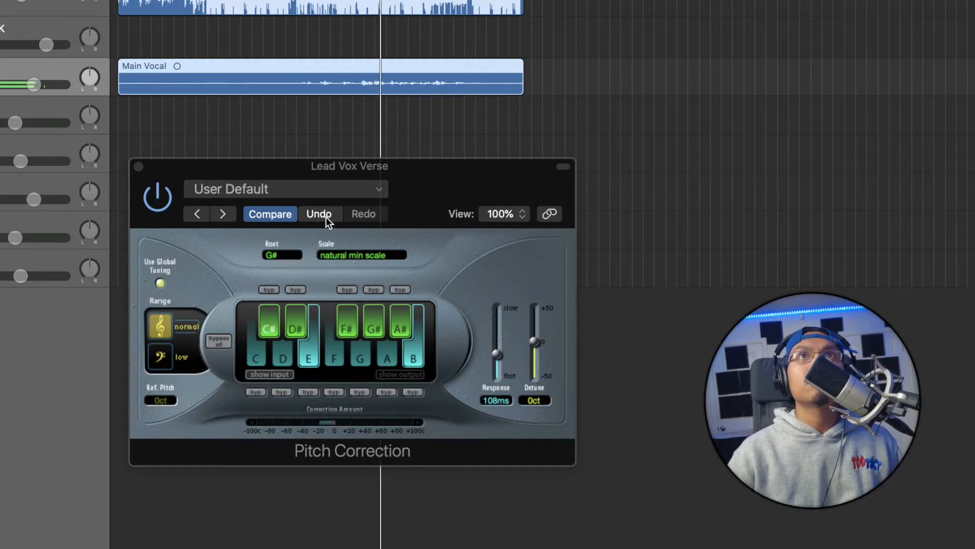
pyautogui.click(498, 364)
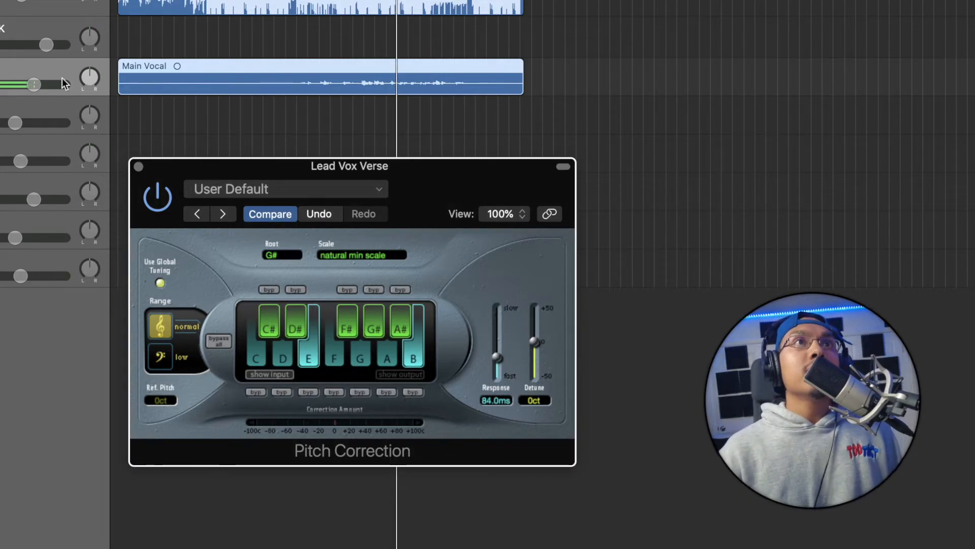
pyautogui.click(1, 74)
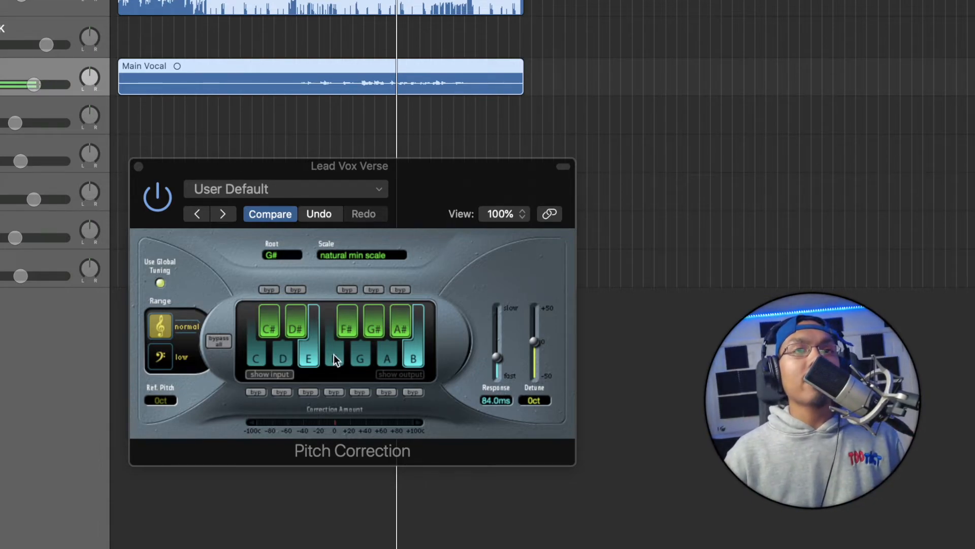
# Examine the Pitch Correction inserts on the other vocal channels in the mixer, then hide the mixer.
pyautogui.click(337, 536)
pyautogui.press('x')
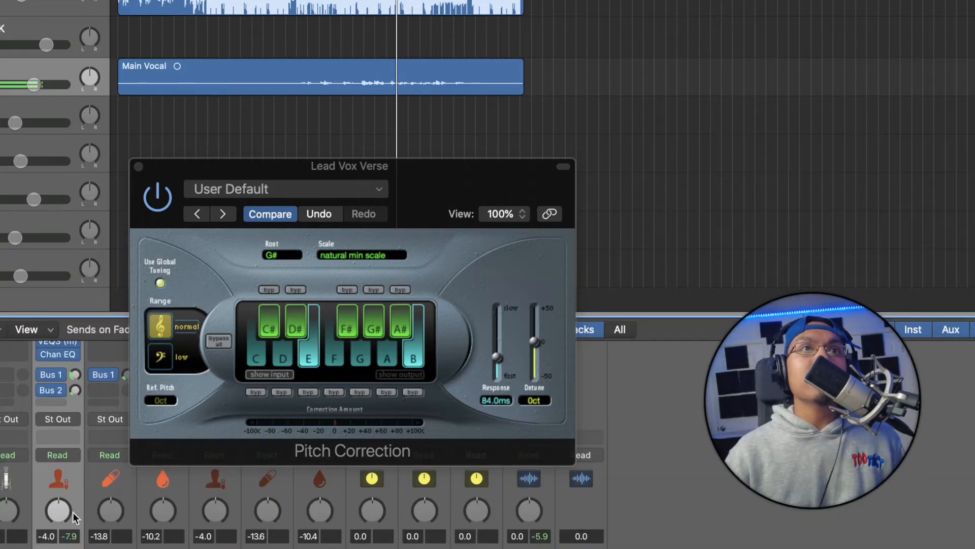
pyautogui.scroll(5, 72, 512)
pyautogui.moveTo(285, 166); pyautogui.dragTo(916, 318)
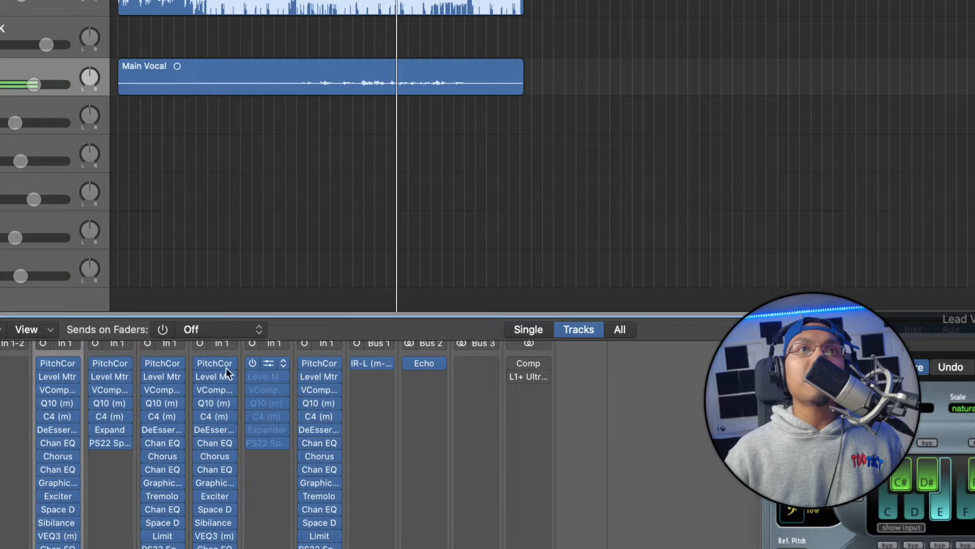
pyautogui.moveTo(945, 326); pyautogui.dragTo(686, 183)
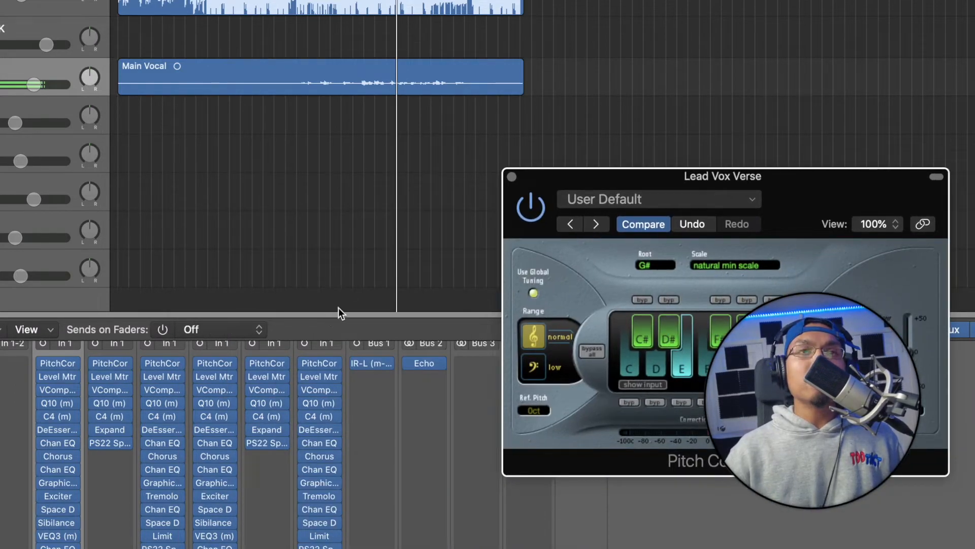
pyautogui.press('x')
# Review the Root and Scale choices in the Lead Vox Verse Pitch Correction, keeping G# and natural min scale.
pyautogui.moveTo(692, 172); pyautogui.dragTo(102, 134)
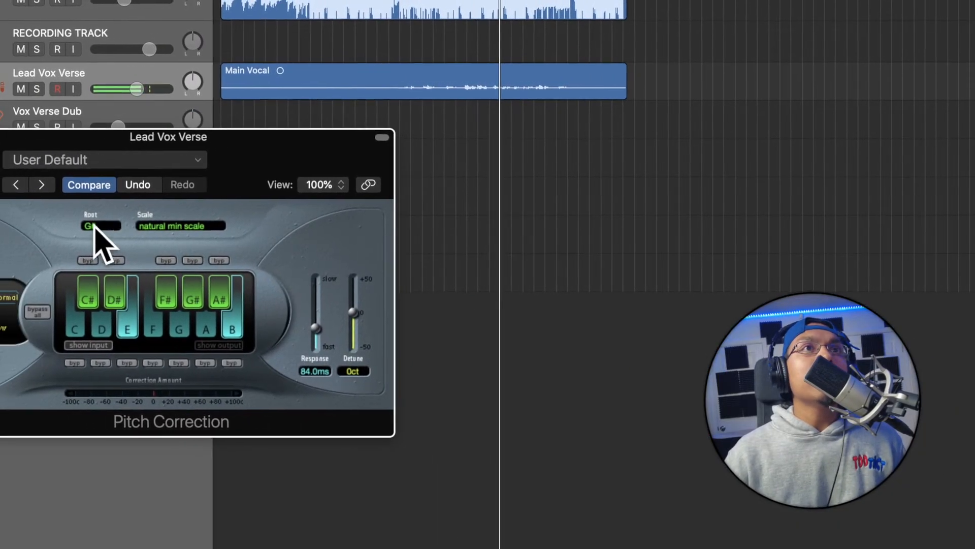
pyautogui.click(99, 225)
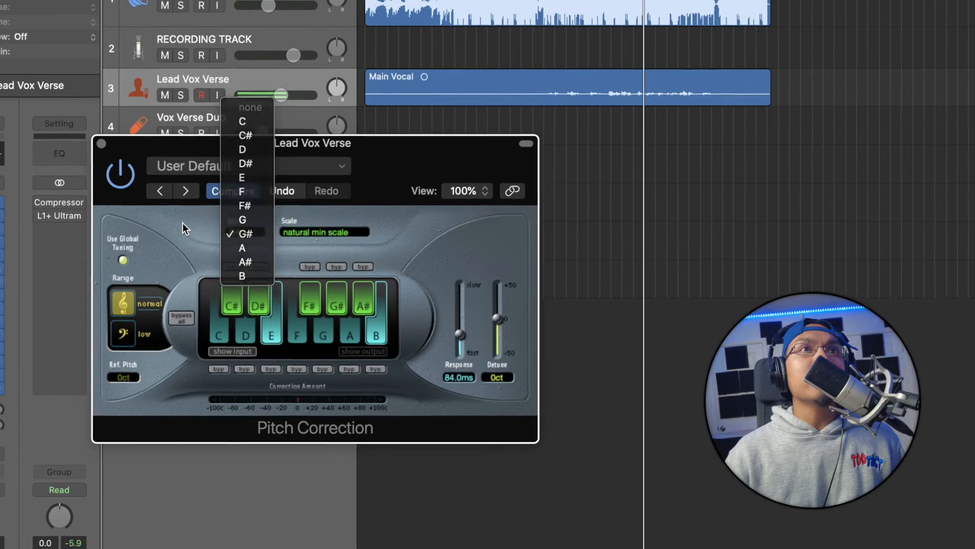
pyautogui.click(246, 233)
pyautogui.click(325, 233)
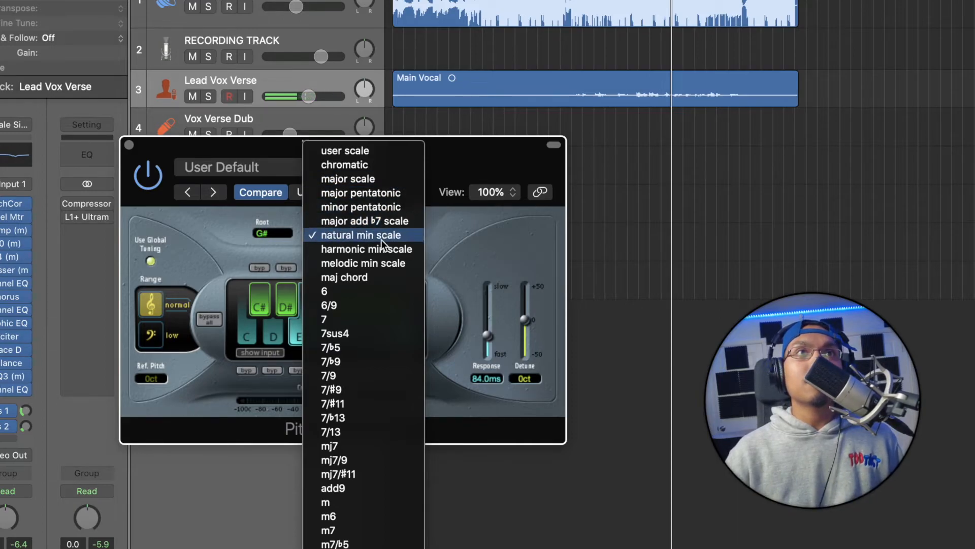
pyautogui.click(471, 212)
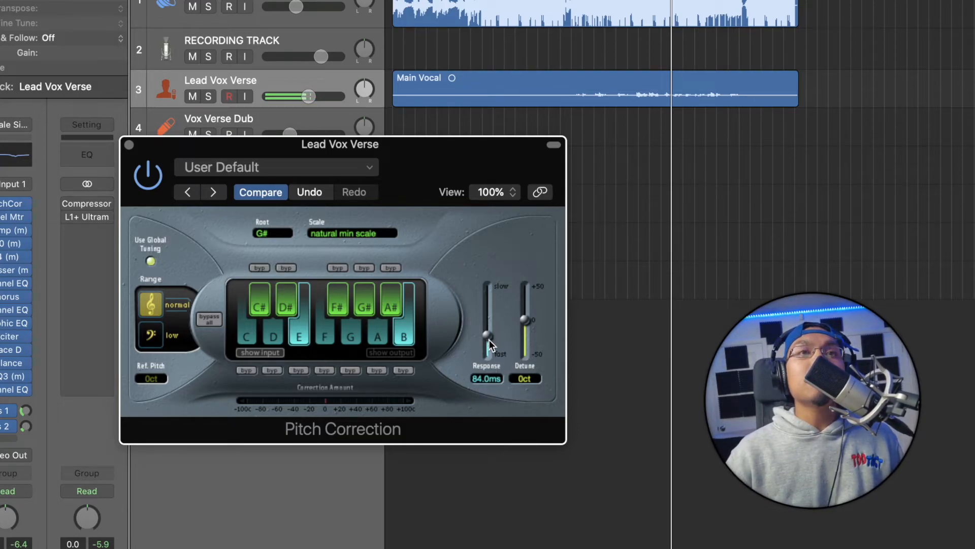
# Raise the Pitch Correction Response to 759 ms and play the song to hear the slow correction.
pyautogui.moveTo(487, 334); pyautogui.dragTo(488, 336)
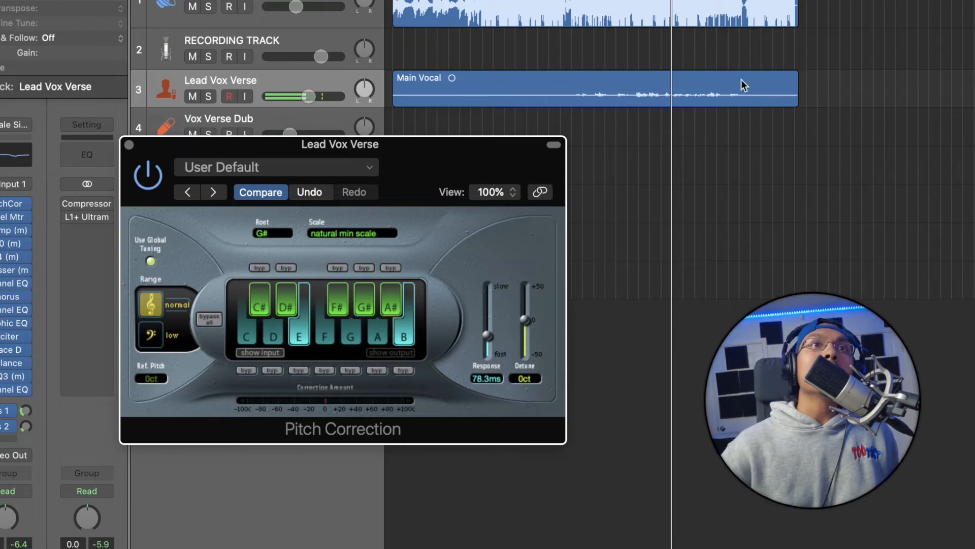
pyautogui.moveTo(491, 334); pyautogui.dragTo(493, 298)
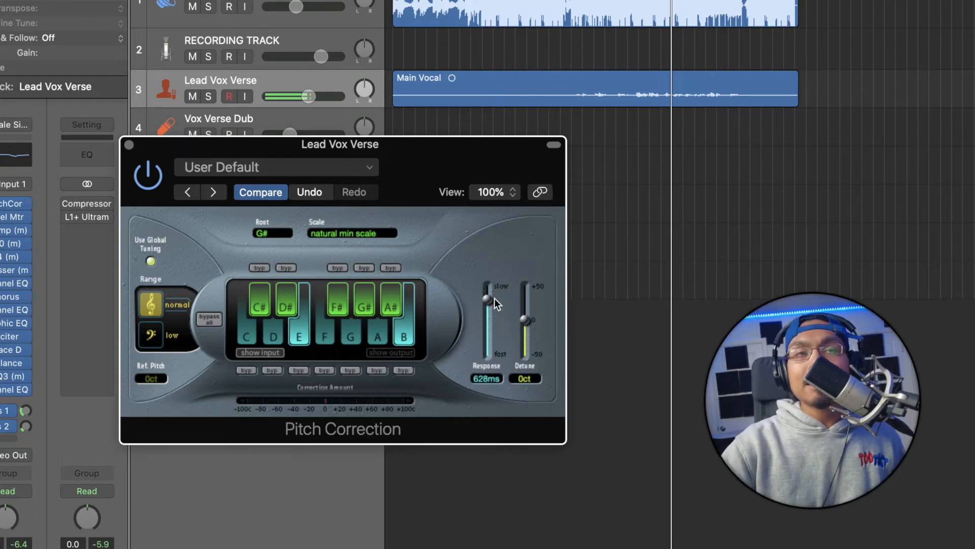
pyautogui.moveTo(495, 297)
pyautogui.mouseDown()
pyautogui.moveTo(489, 339)
pyautogui.moveTo(489, 295)
pyautogui.mouseUp()
pyautogui.click(639, 1)
pyautogui.press('space')
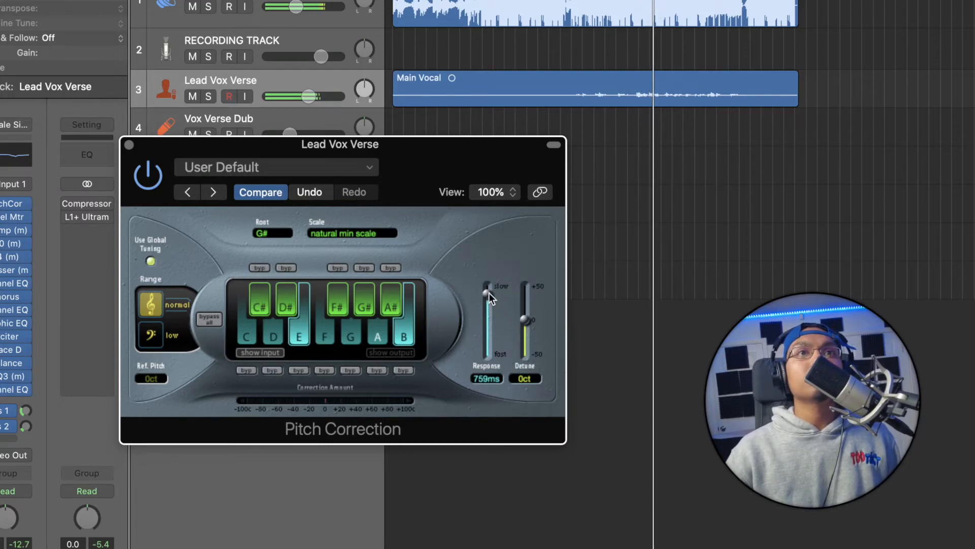
# Compare Response values of 0.00 ms and 129 ms during playback, then set the Pitch Correction Response to 78.3 ms.
pyautogui.moveTo(486, 294); pyautogui.dragTo(485, 352)
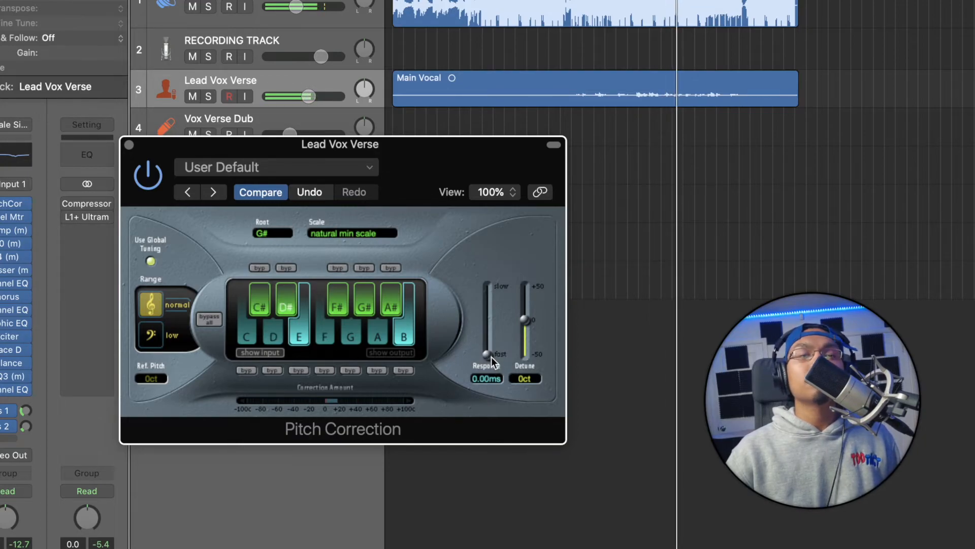
pyautogui.moveTo(487, 356); pyautogui.dragTo(489, 333)
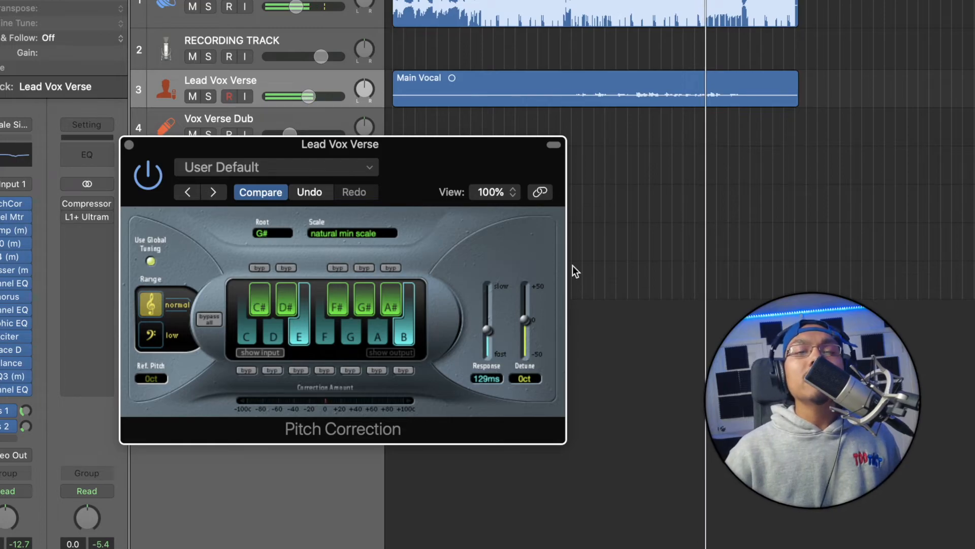
pyautogui.moveTo(486, 334)
pyautogui.mouseDown()
pyautogui.moveTo(489, 310)
pyautogui.moveTo(490, 334)
pyautogui.mouseUp()
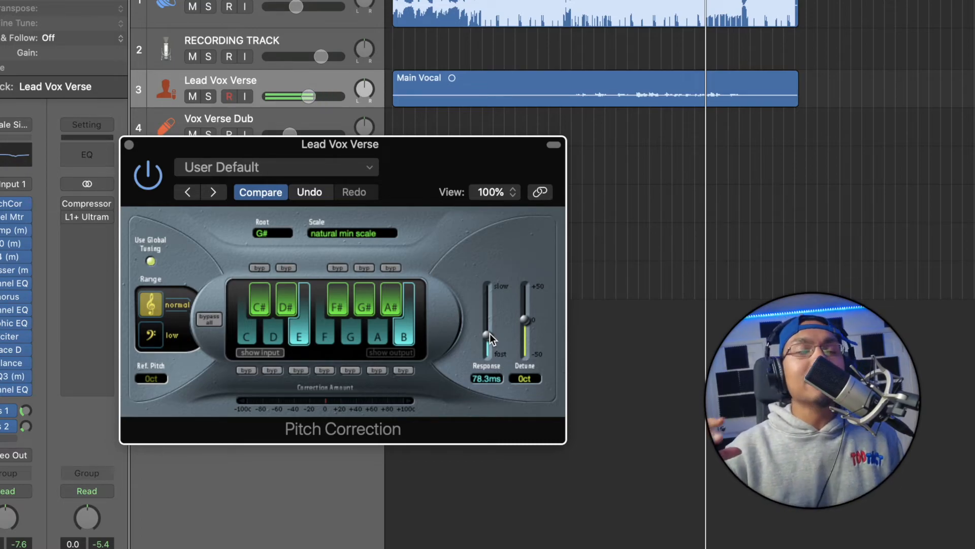
# Lower the Lead Vox Verse Pitch Correction Response to 10.4 ms, then raise it again to a slower correction.
pyautogui.moveTo(489, 334); pyautogui.dragTo(489, 346)
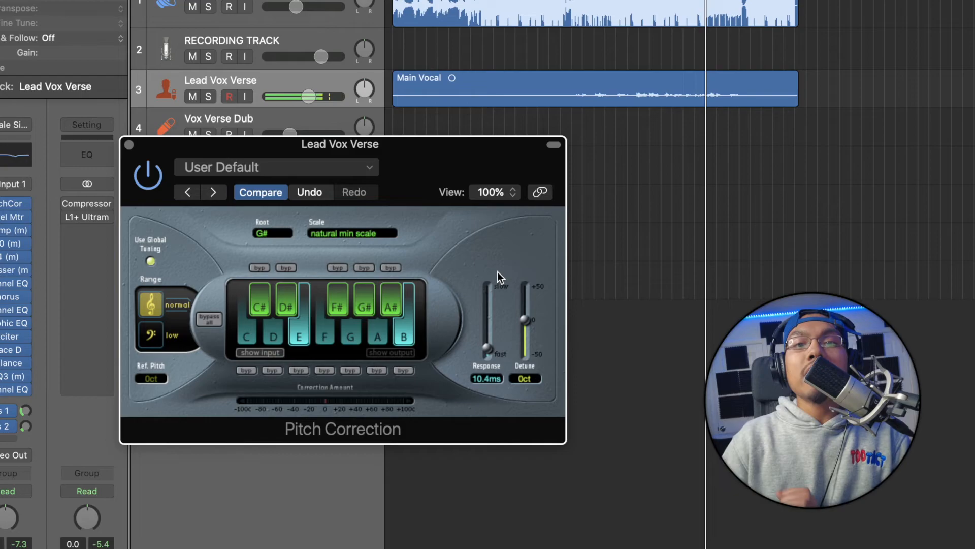
pyautogui.moveTo(489, 349); pyautogui.dragTo(487, 300)
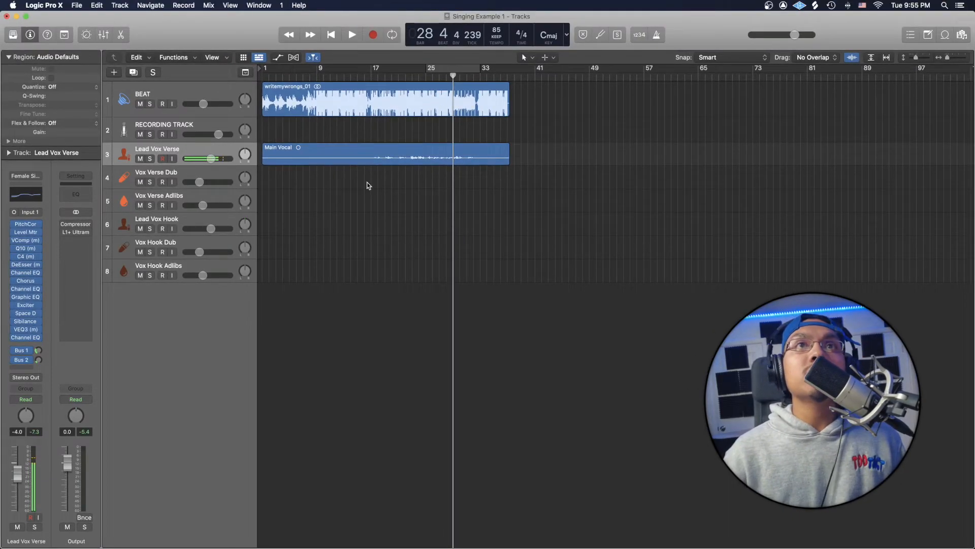
# Play the song from bar 23 and adjust the Bus 1 reverb send level on the Lead Vox Verse track.
pyautogui.click(229, 154)
pyautogui.moveTo(419, 75); pyautogui.dragTo(412, 75)
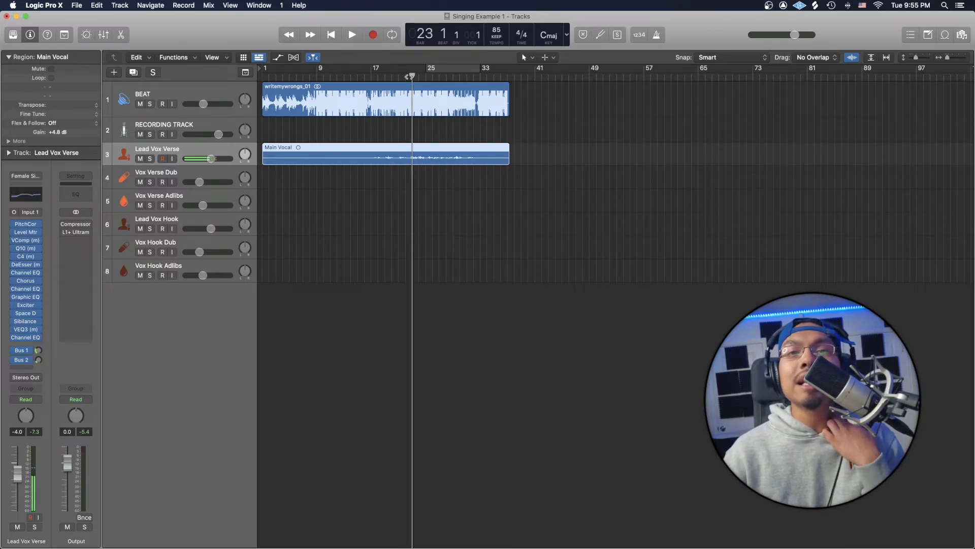
pyautogui.press('space')
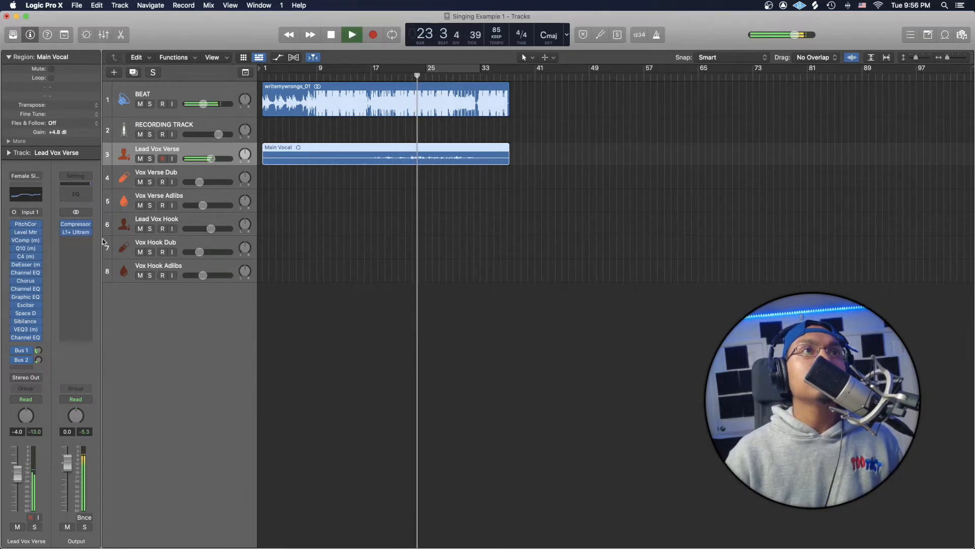
pyautogui.click(37, 350)
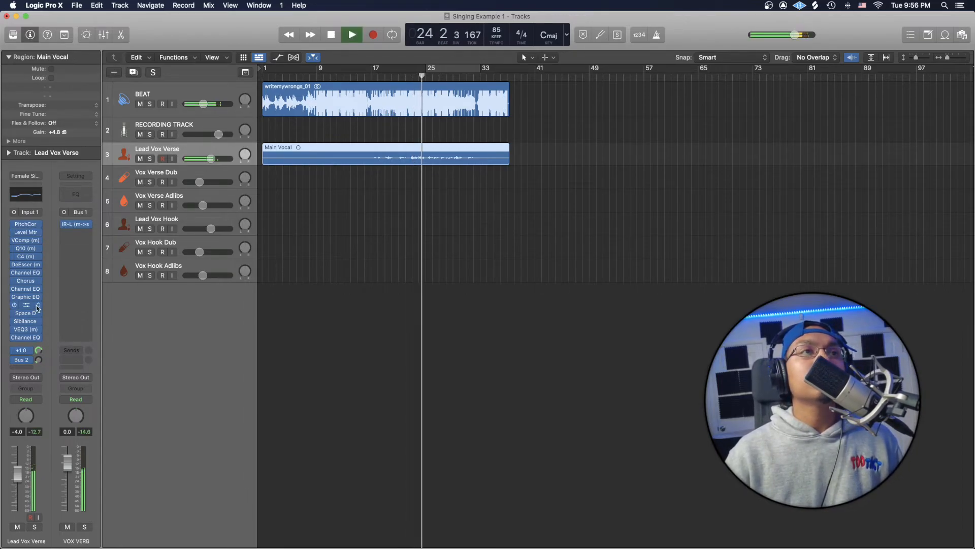
pyautogui.moveTo(37, 351); pyautogui.dragTo(37, 355)
pyautogui.press('space')
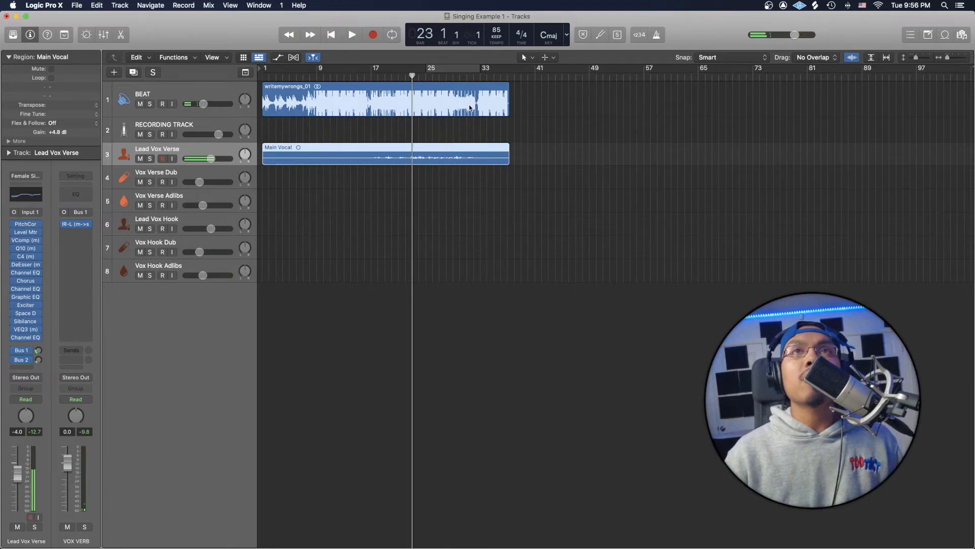
# Play the song again while adjusting the Bus 2 echo send on Lead Vox Verse, then set it to -36.7.
pyautogui.press('space')
pyautogui.click(38, 360)
pyautogui.moveTo(50, 337); pyautogui.dragTo(38, 396)
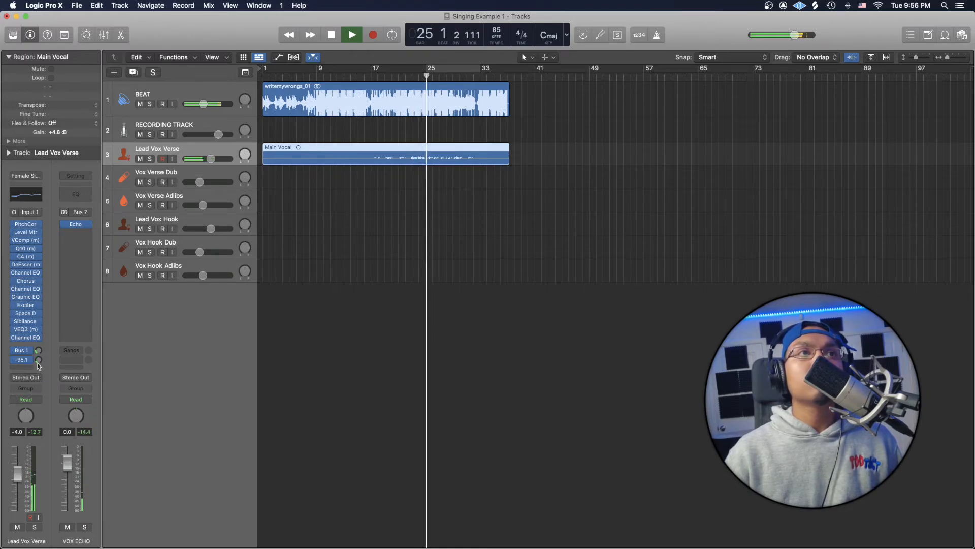
pyautogui.press('space')
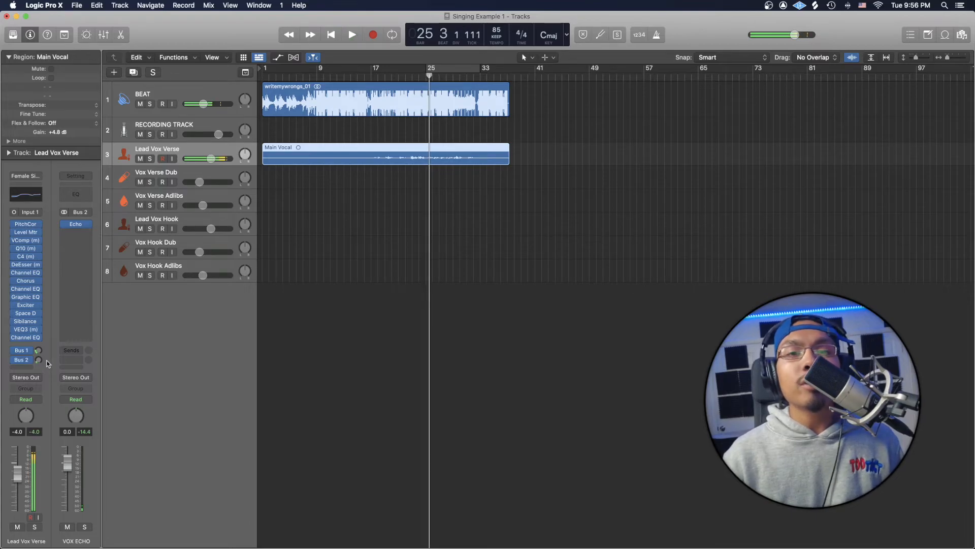
pyautogui.moveTo(39, 360); pyautogui.dragTo(40, 362)
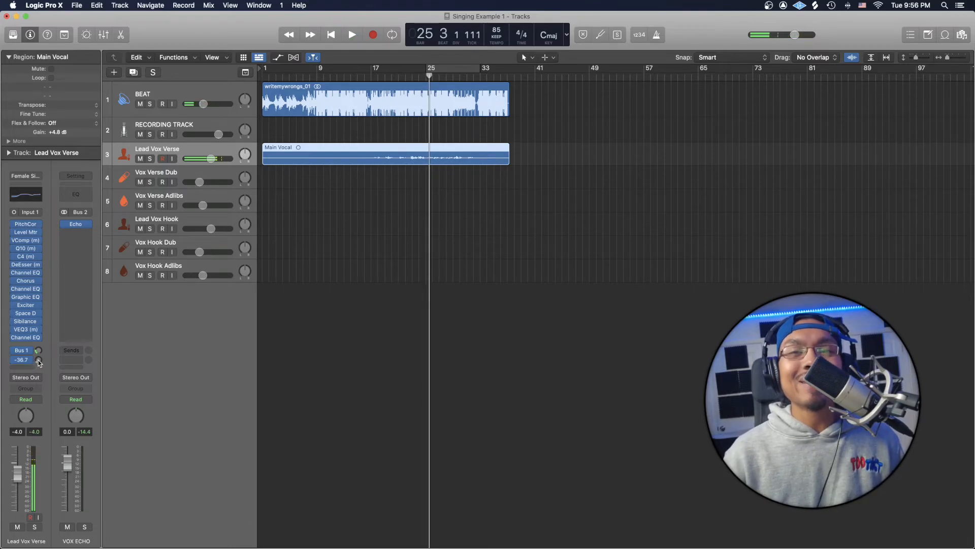
# Examine the Echo plug-in settings on the VOX ECHO channel, then close the plug-in window.
pyautogui.click(76, 224)
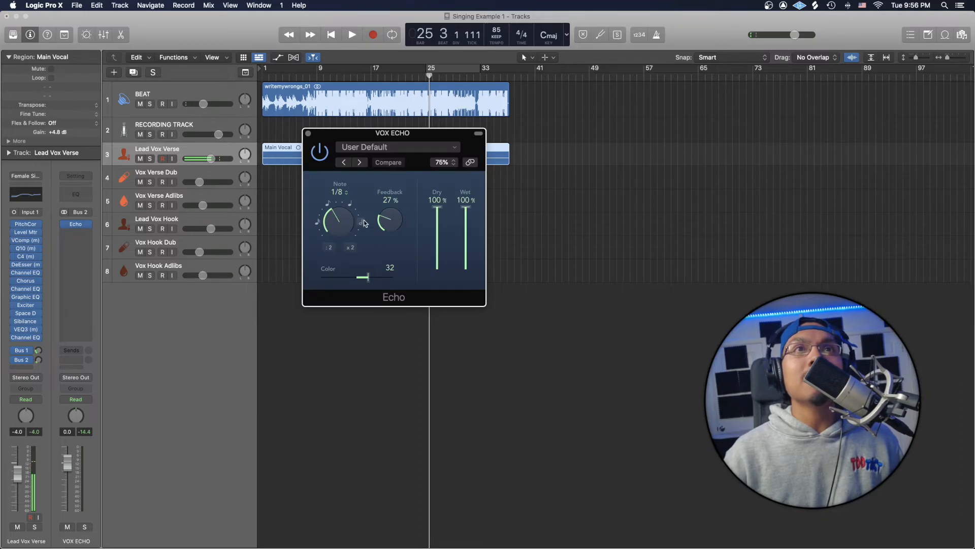
pyautogui.click(308, 133)
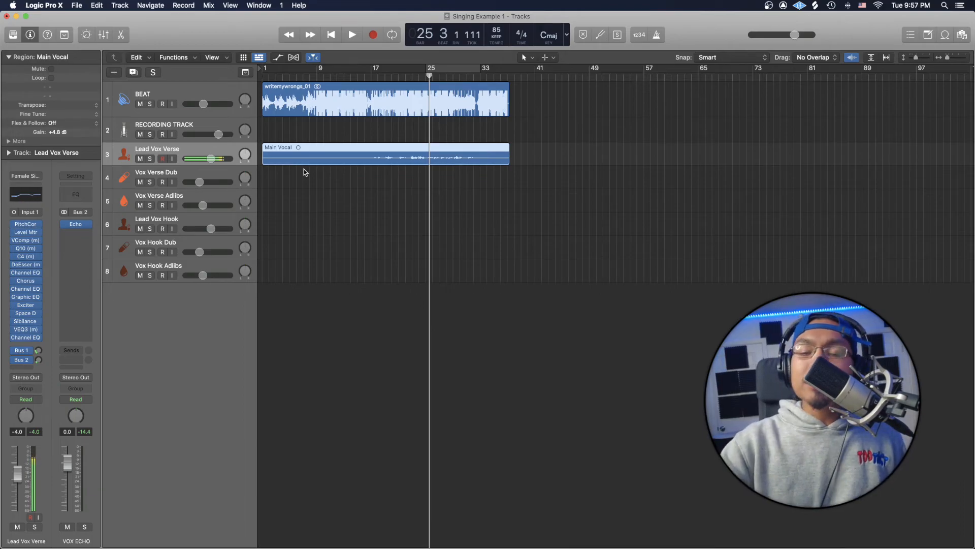
pyautogui.hscroll(1, 297, 169)
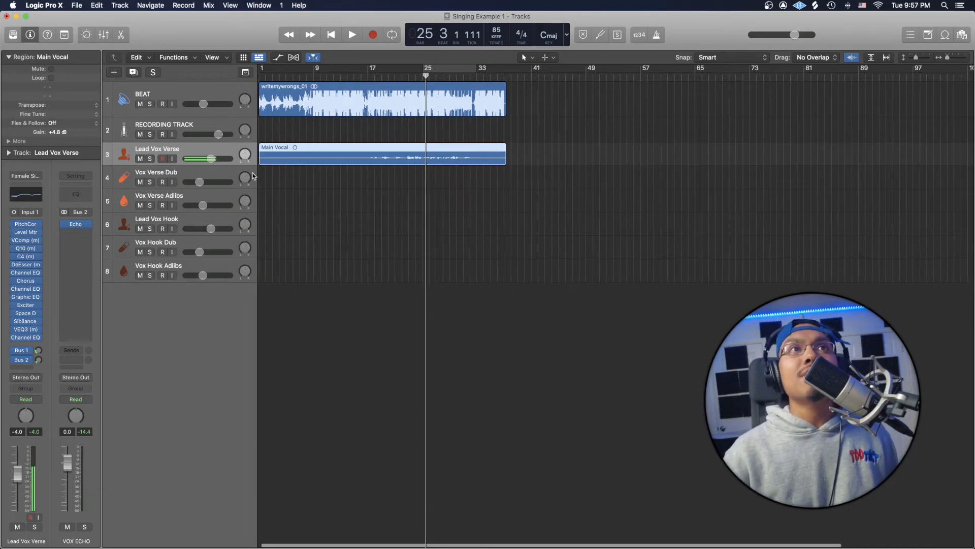
pyautogui.hscroll(-1, 439, 161)
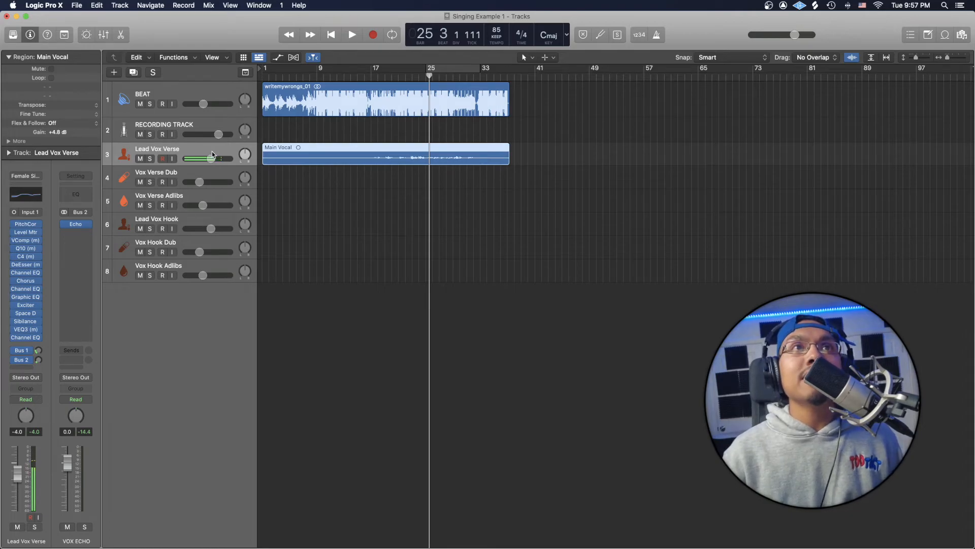
# Create two duplicates of the Lead Vox Verse track with the same settings.
pyautogui.press('super+d')
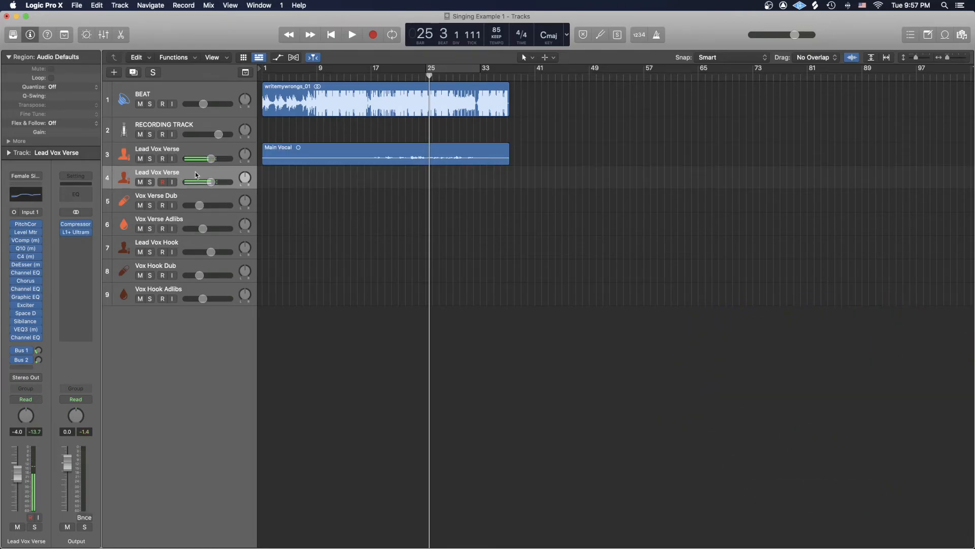
pyautogui.doubleClick(156, 171)
pyautogui.click(130, 177)
pyautogui.press('super+d')
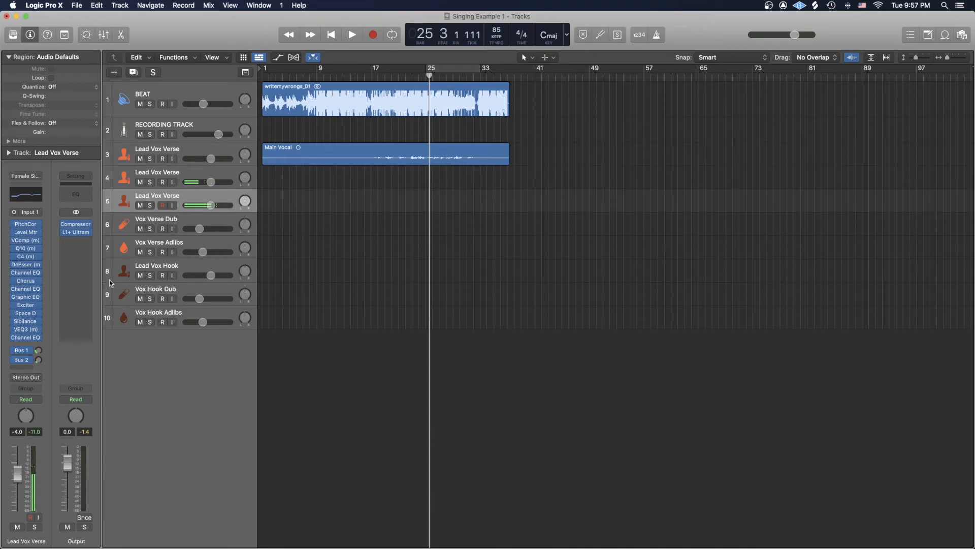
# Delete the two duplicate Lead Vox Verse tracks.
pyautogui.press('super+BackSpace')
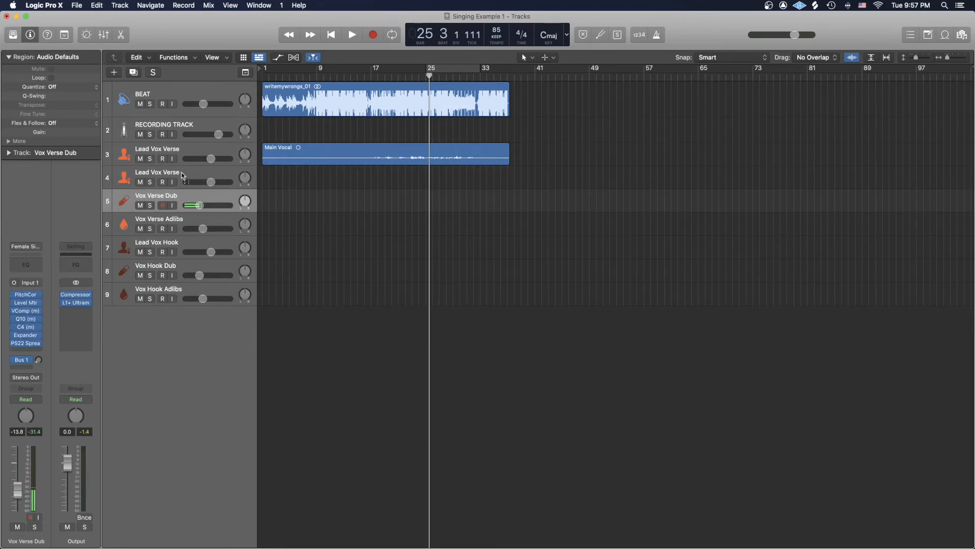
pyautogui.click(181, 172)
pyautogui.press('super+BackSpace')
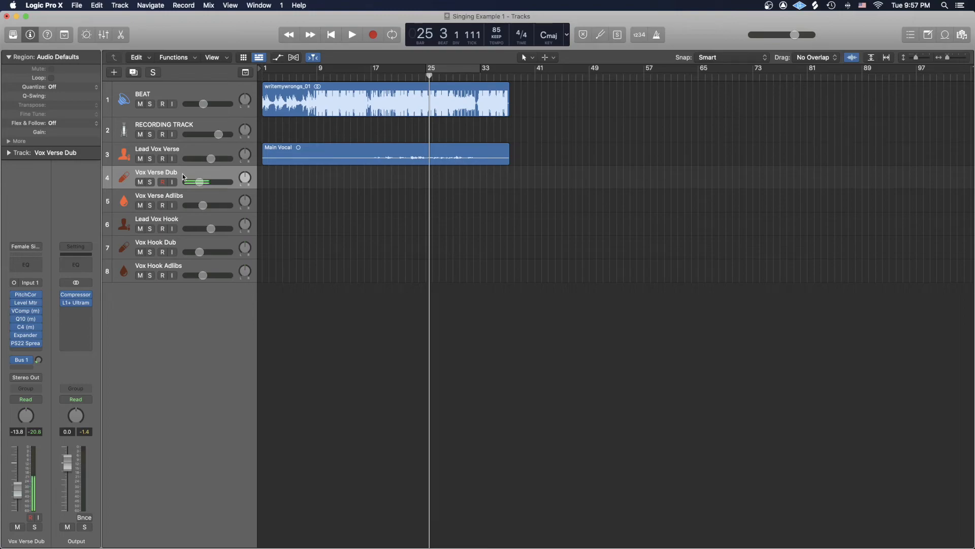
# Create three duplicates of the Vox Verse Dub track and pan the one on track 6 to the left.
pyautogui.press('super+d')
pyautogui.press('super+d')
pyautogui.press('super+d')
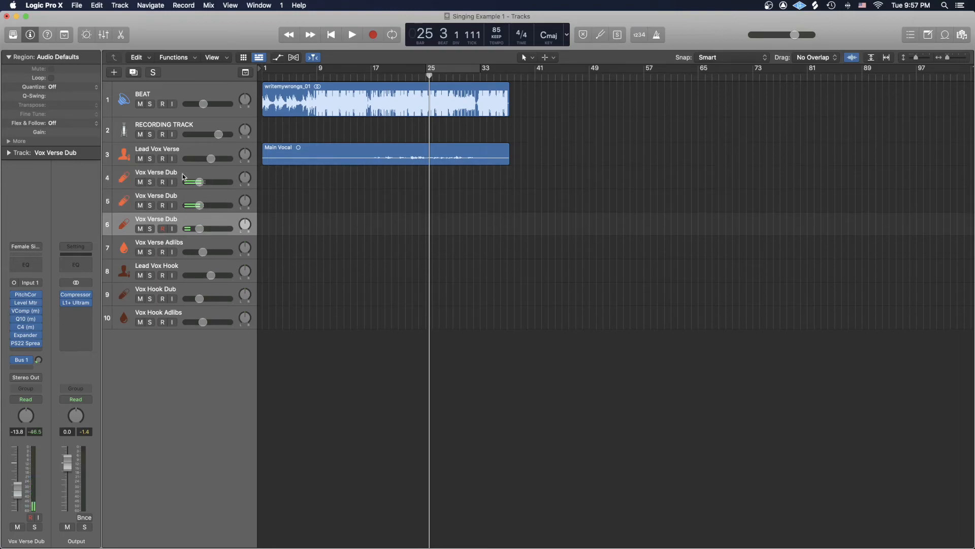
pyautogui.moveTo(245, 224); pyautogui.dragTo(199, 228)
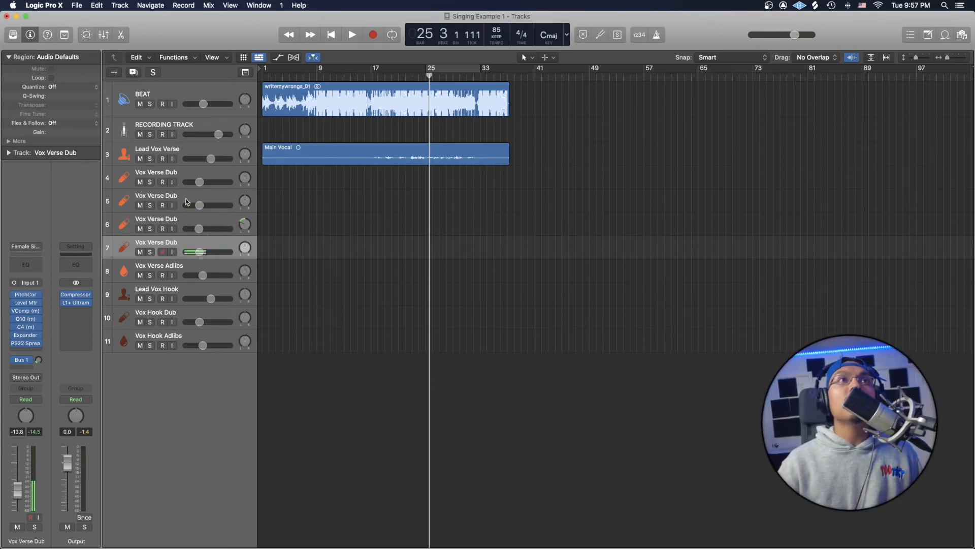
# Delete the three duplicate Vox Verse Dub tracks, keeping only the original.
pyautogui.click(186, 199)
pyautogui.keyDown('shift'); pyautogui.click(182, 244); pyautogui.keyUp('shift')
pyautogui.press('super+BackSpace')
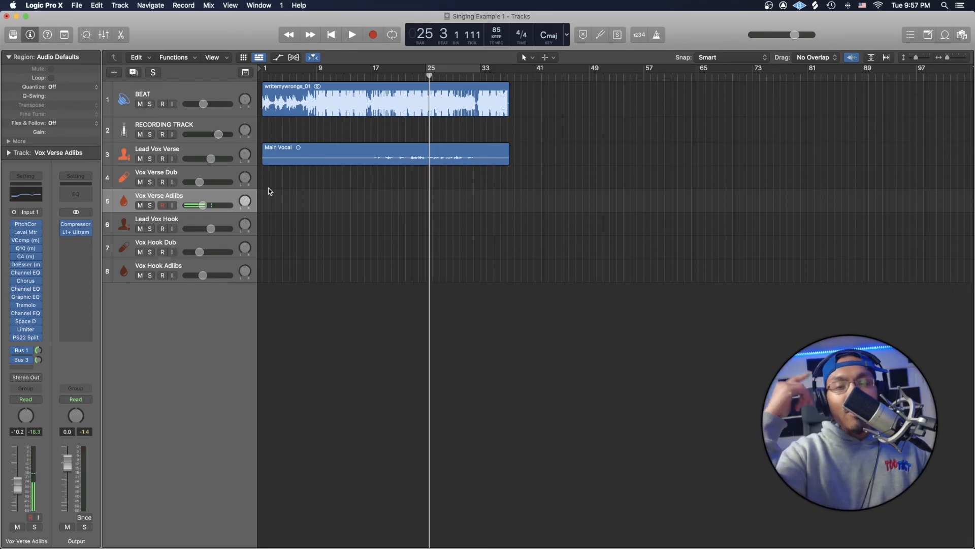
# Return the playhead to the start of the project.
pyautogui.press('Return')
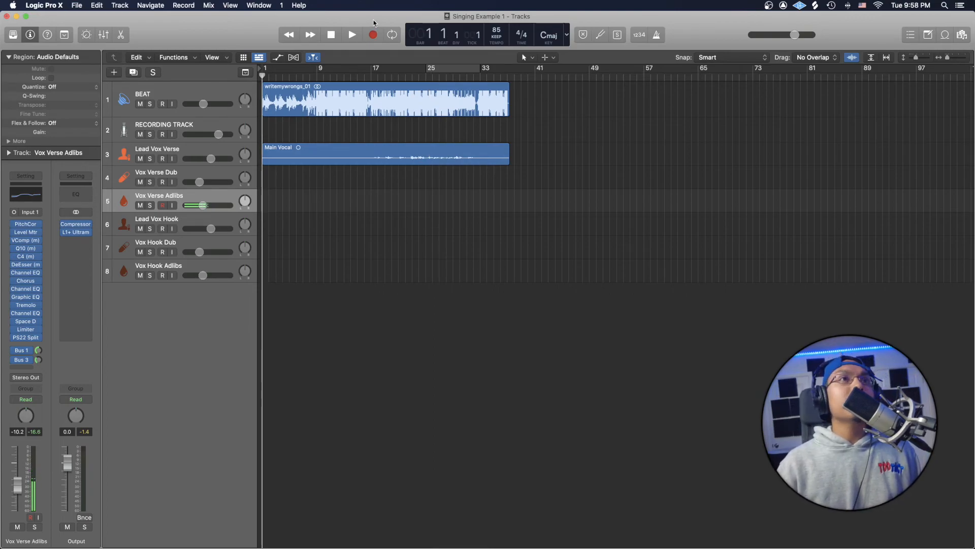